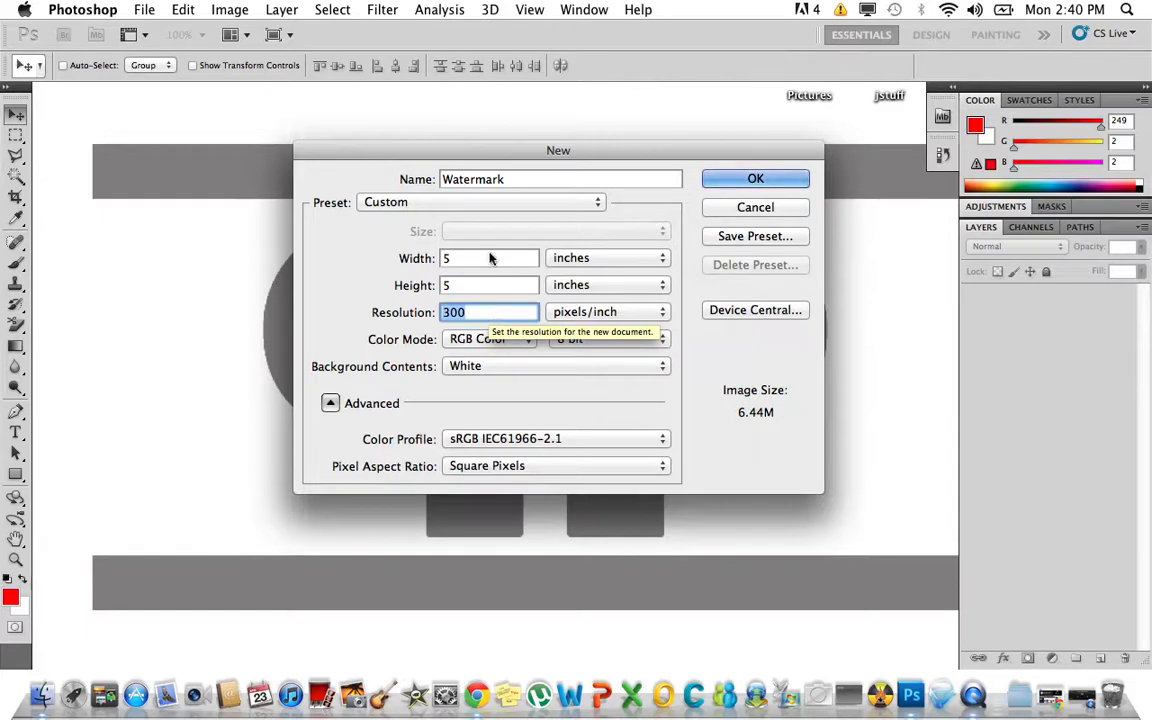
Create the 5 × 5 inch Watermark document at 300 pixels/inch in RGB with a white background, and enlarge its window around the canvas
left_click(765, 181)
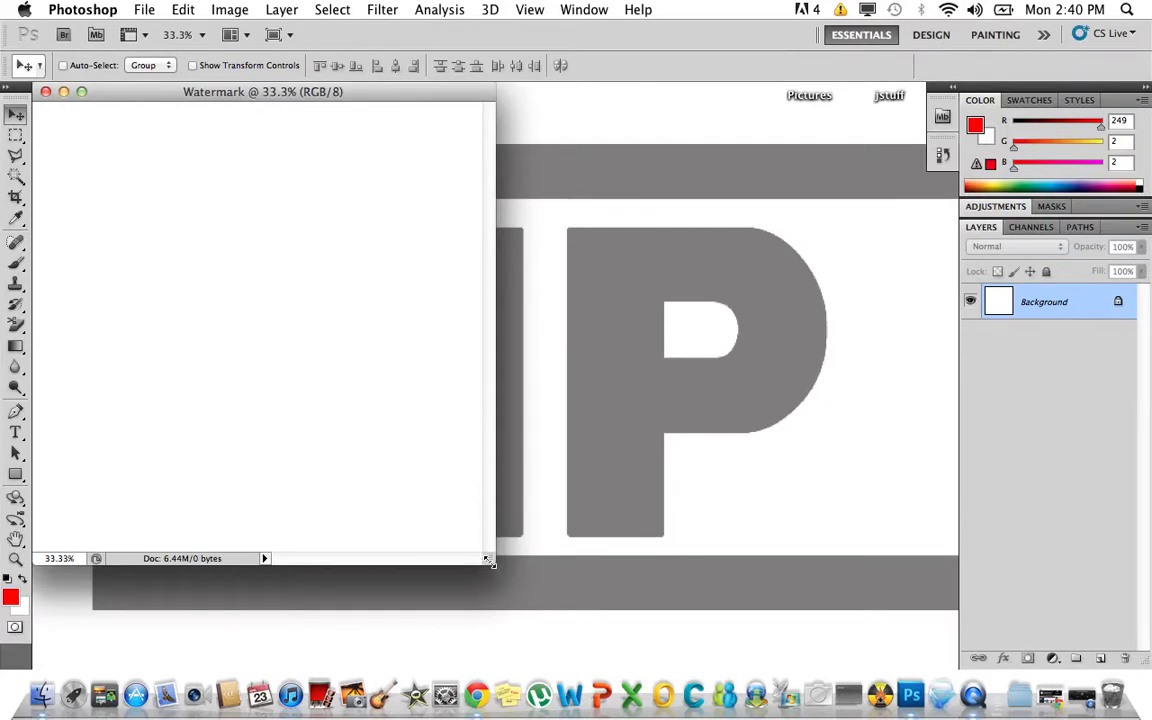
left_click_drag(489, 562, 850, 626)
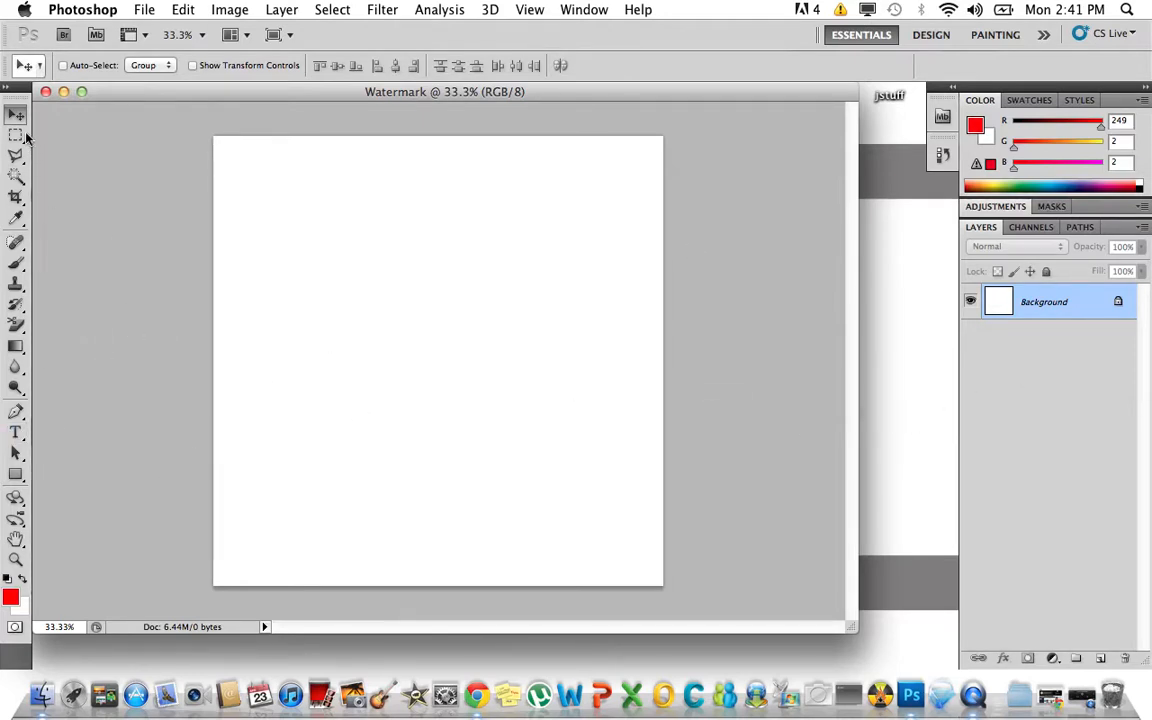
Activate the Horizontal Type tool and set the foreground color to near-black (050000)
left_click(17, 432)
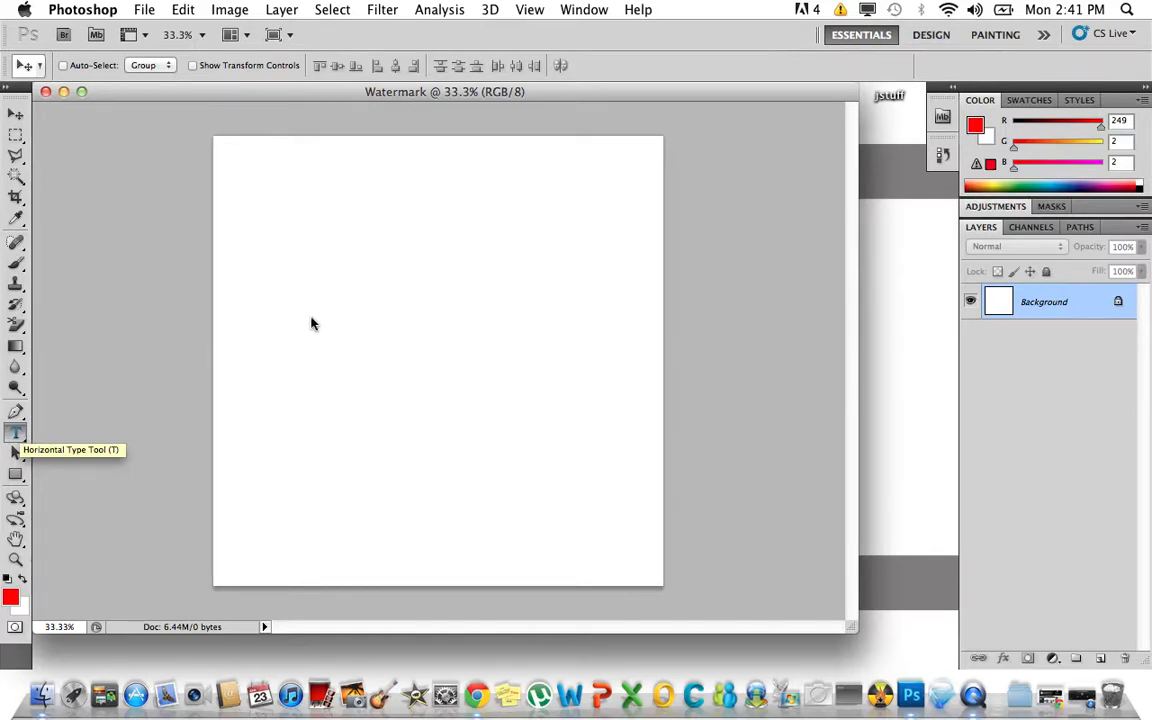
left_click(10, 596)
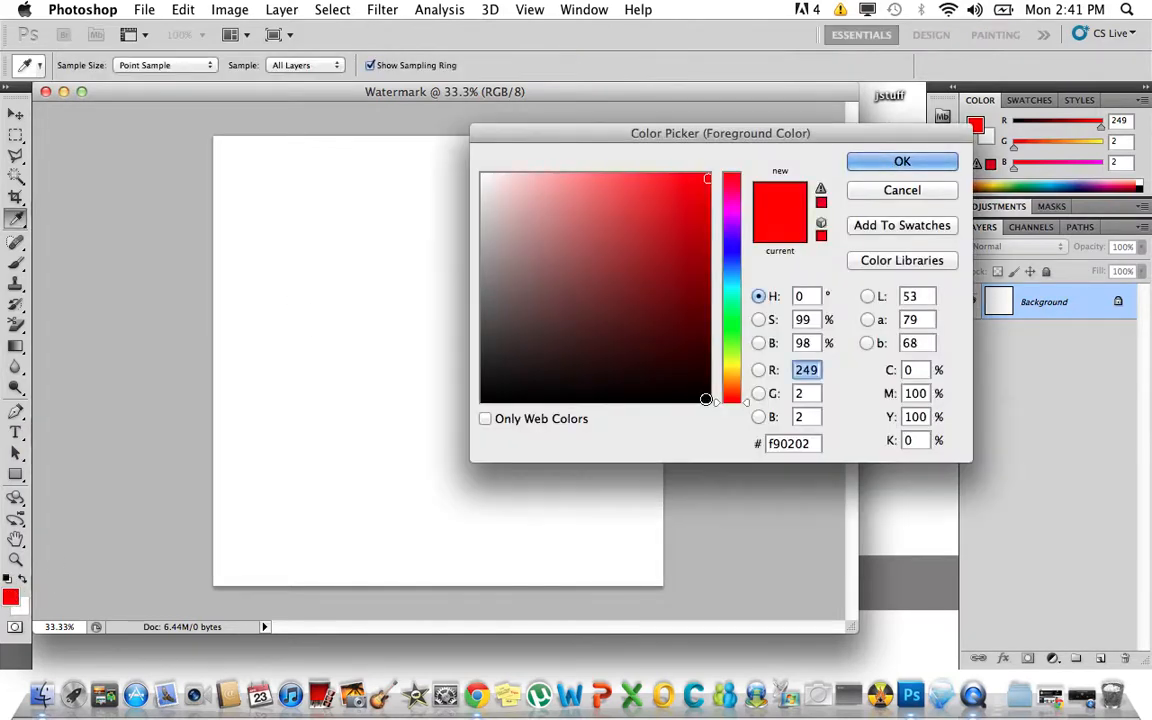
left_click(706, 399)
left_click(928, 161)
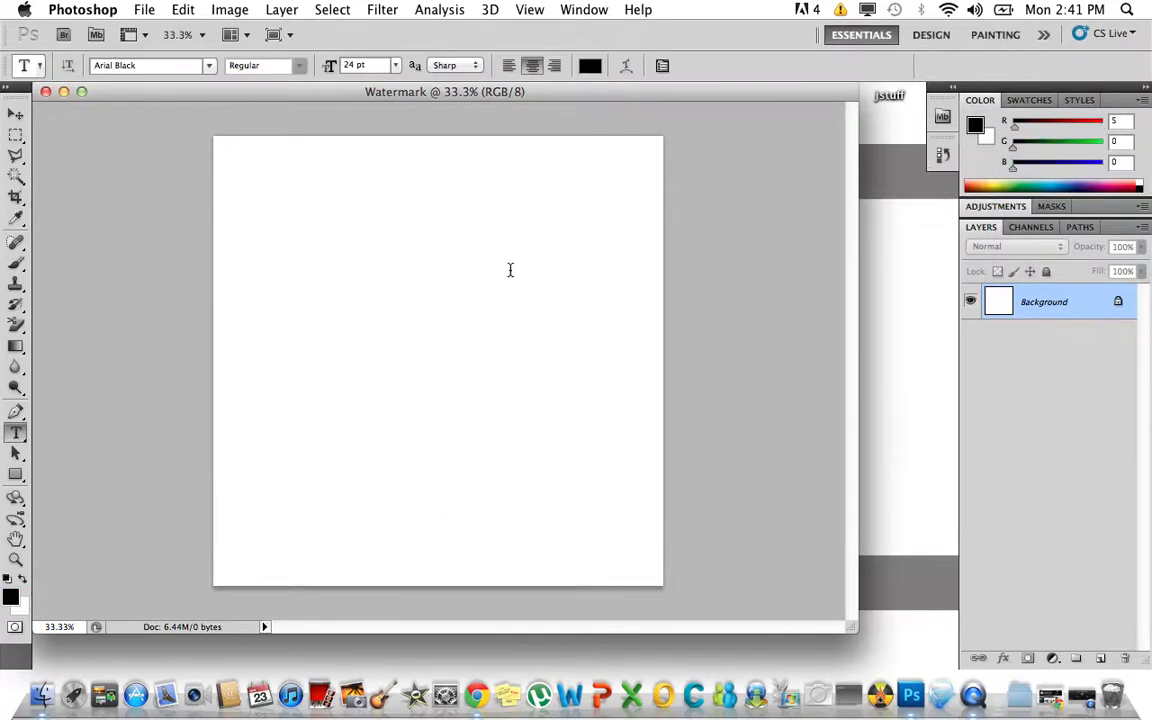
Create a wide text box across the middle of the canvas and enter PEOPLE'S in capitals
left_click_drag(304, 302, 558, 395)
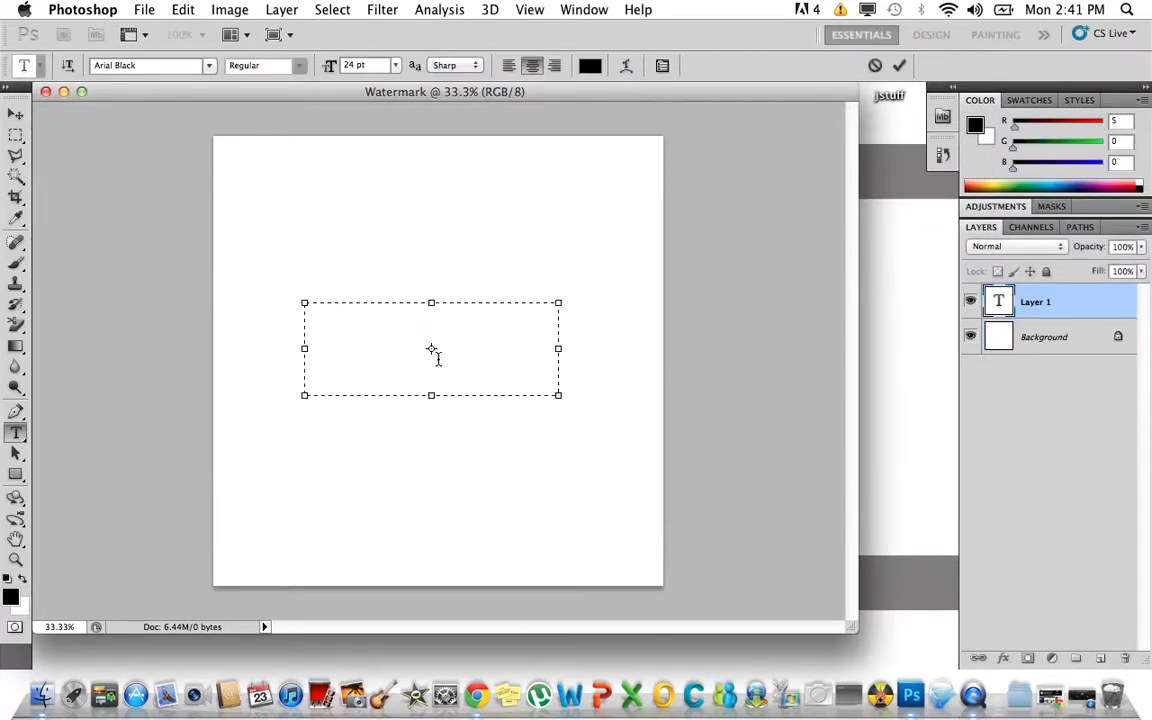
type("PEopl")
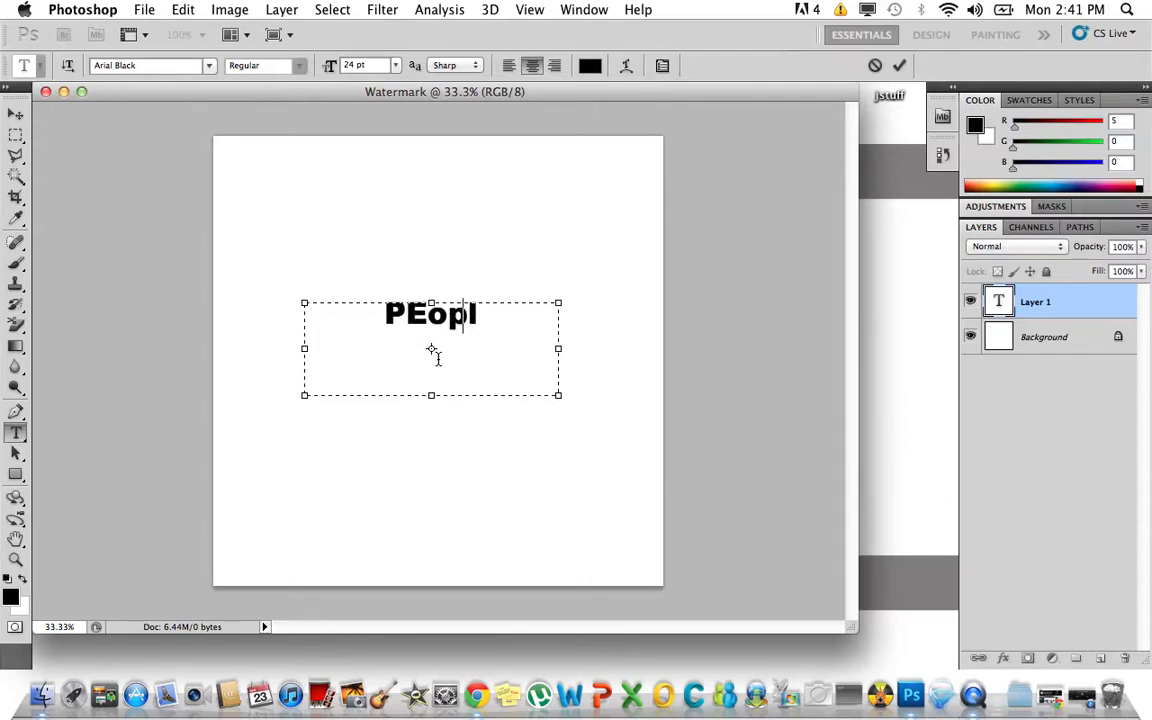
key("BackSpace")
key("BackSpace")
key("BackSpace")
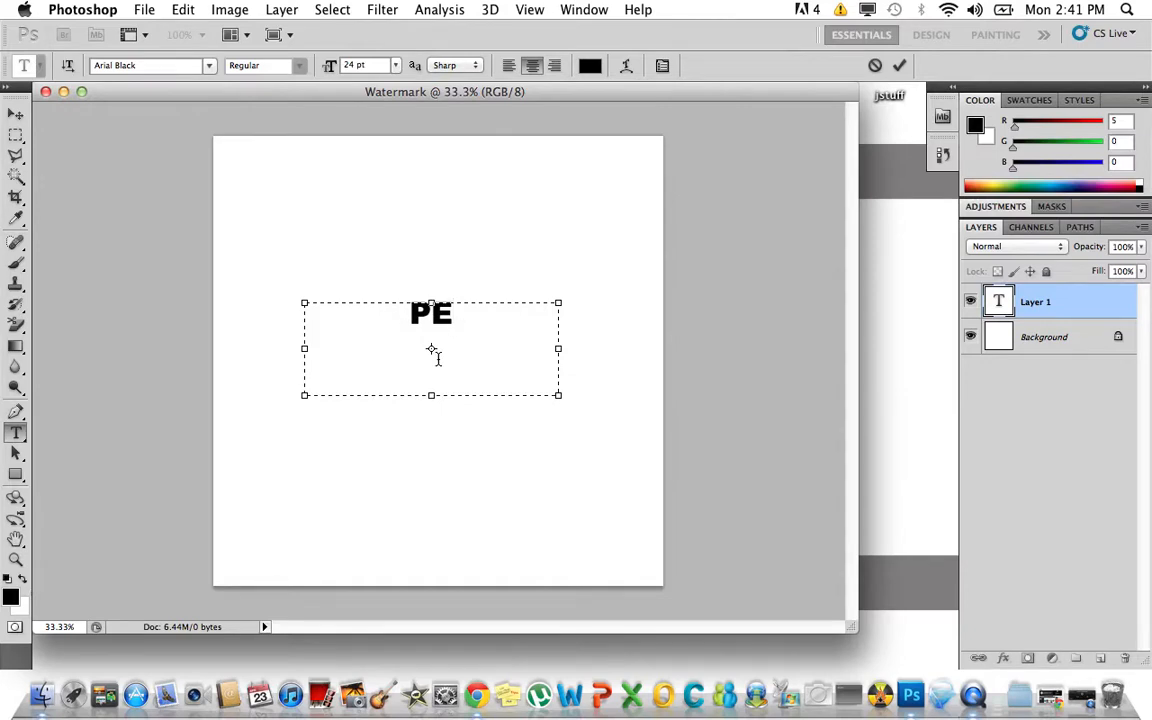
type("OPLE")
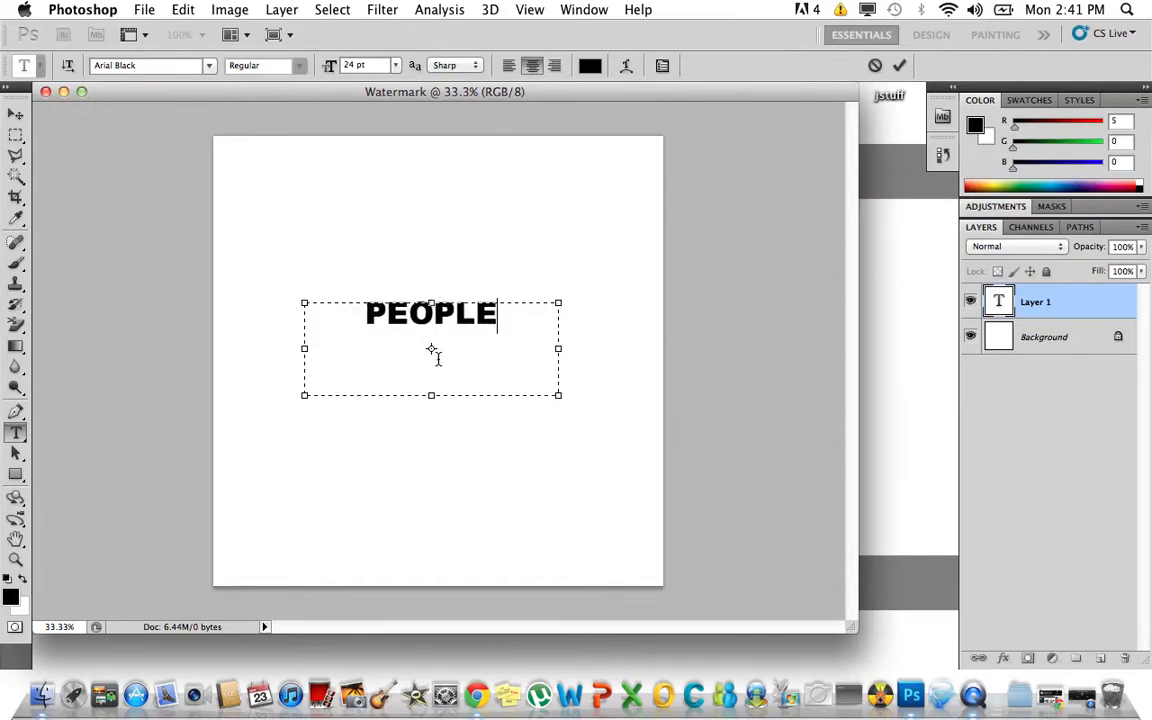
type("'S")
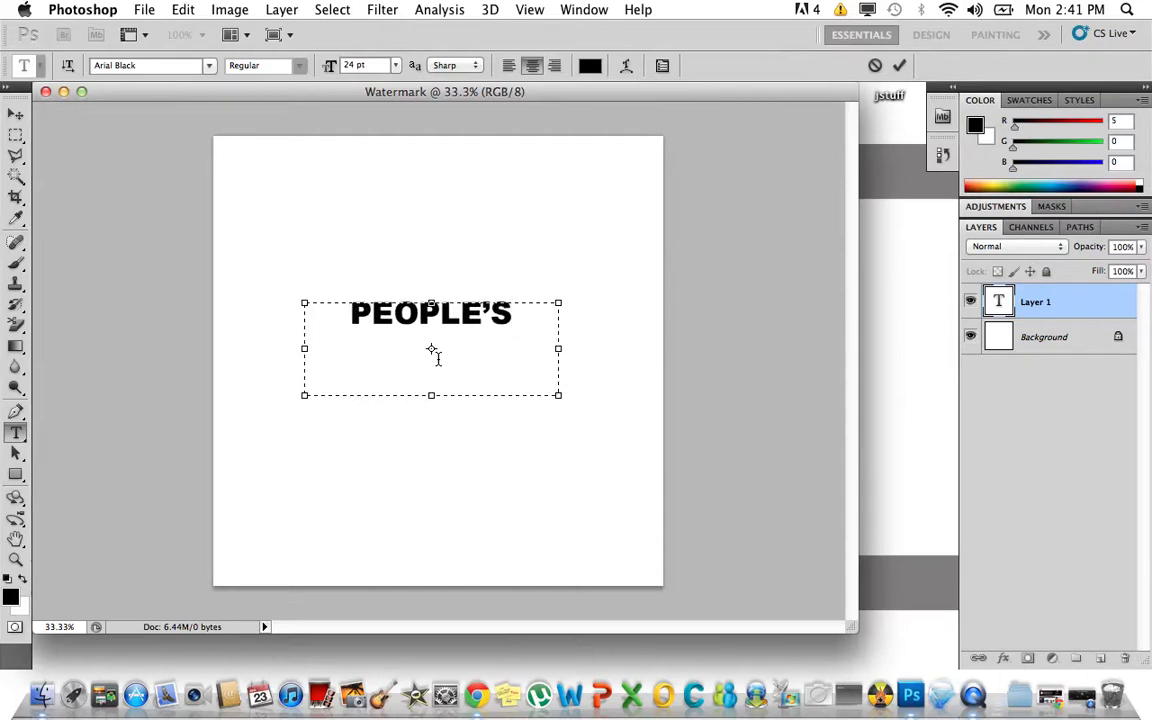
Shrink the PEOPLE'S text box to fit closely around the word and commit the text
left_click_drag(432, 396, 442, 331)
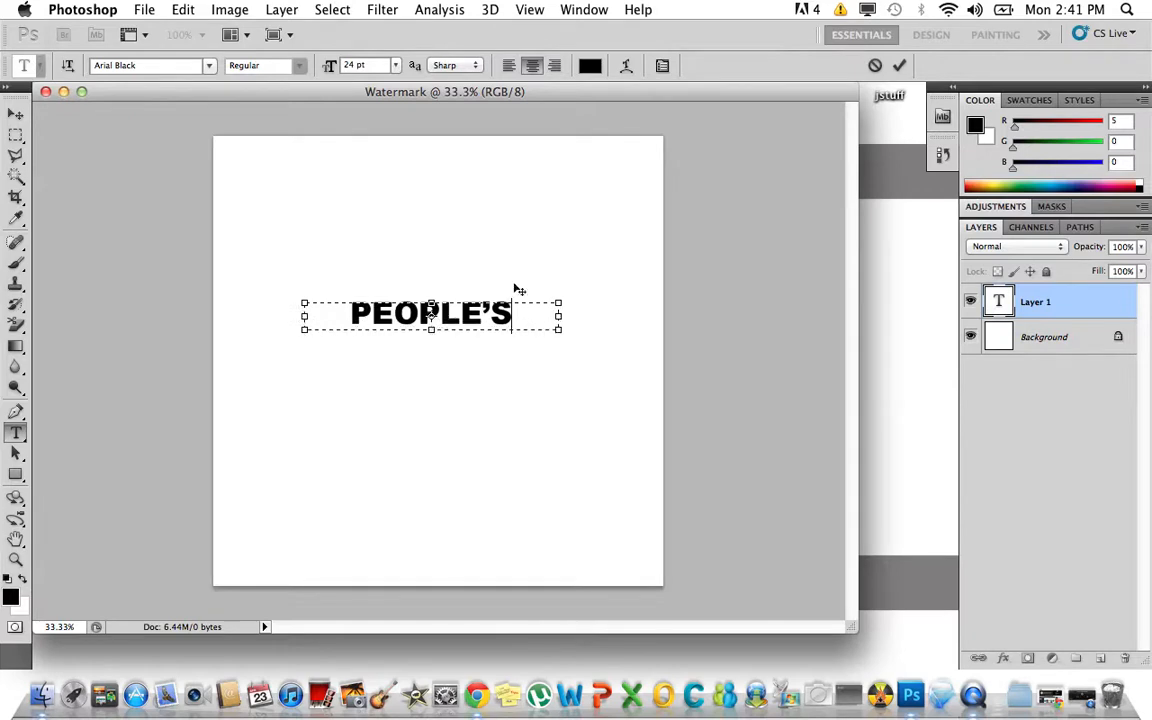
left_click_drag(557, 302, 490, 297)
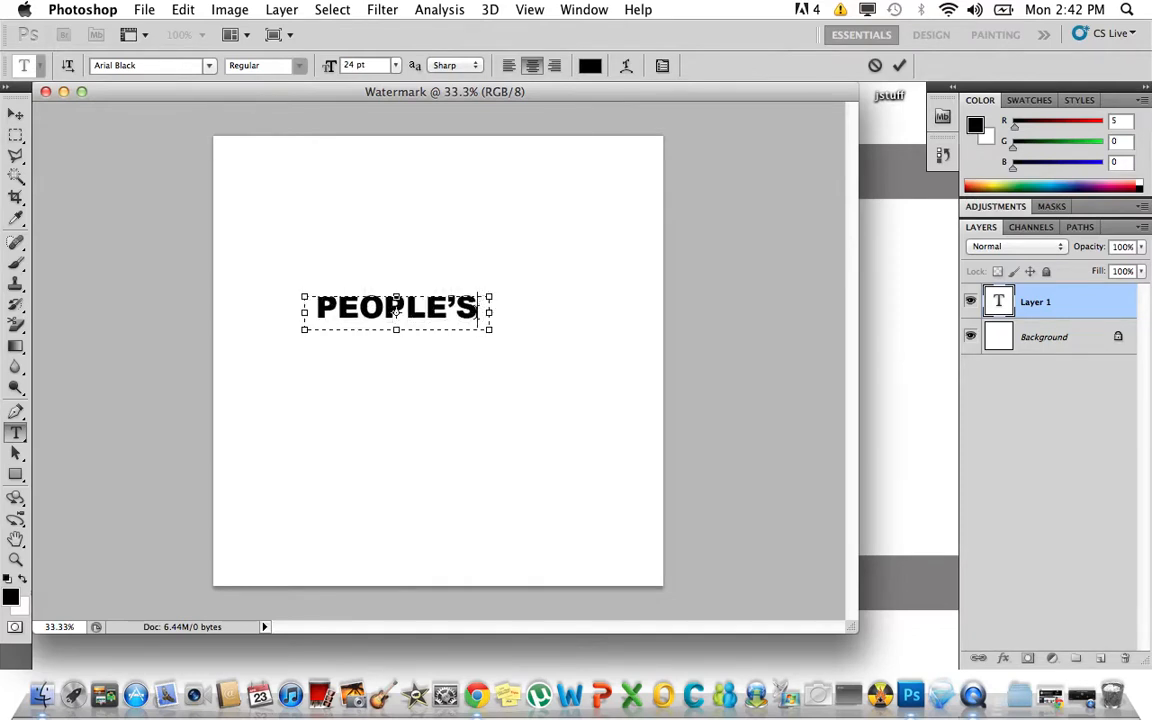
left_click(16, 113)
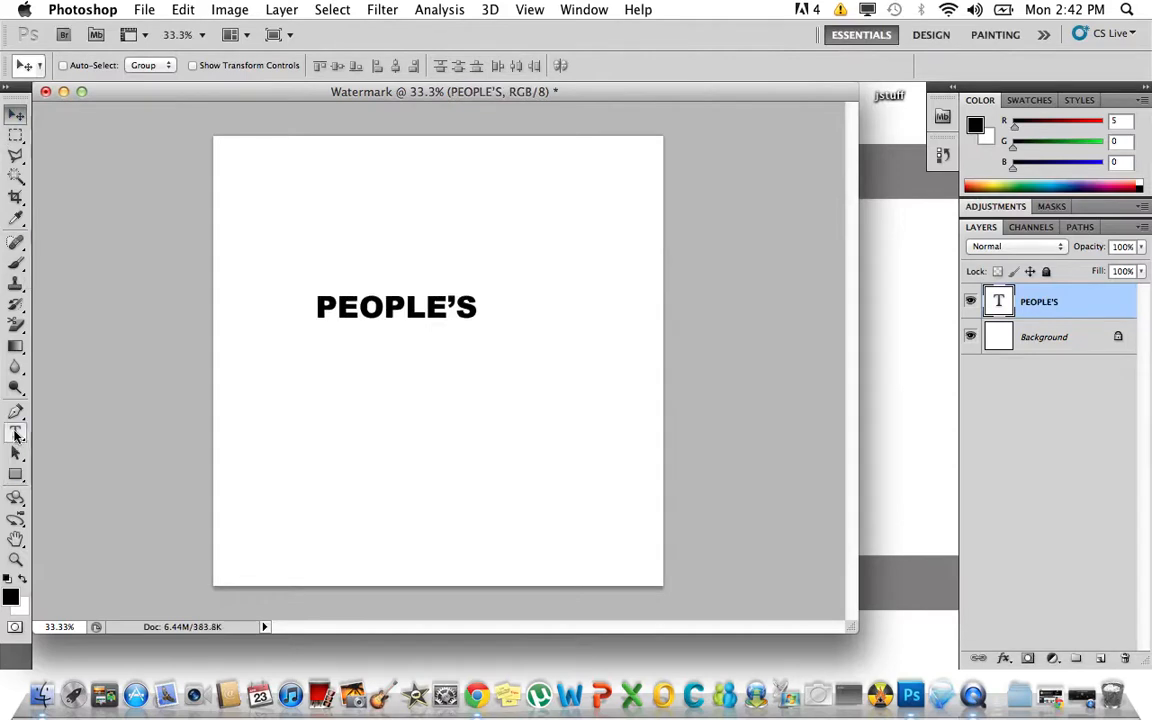
Add a second text box reading INC and move the word centered directly beneath PEOPLE'S
left_click(16, 432)
left_click_drag(410, 406, 552, 465)
type("I")
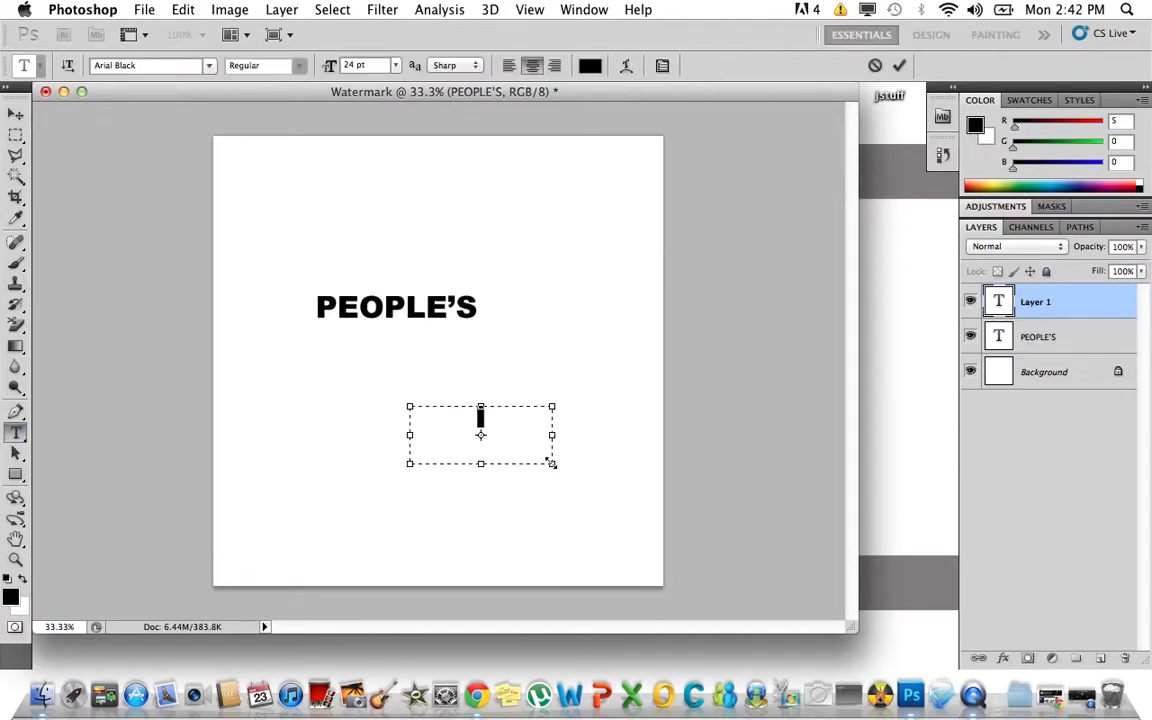
type("NC")
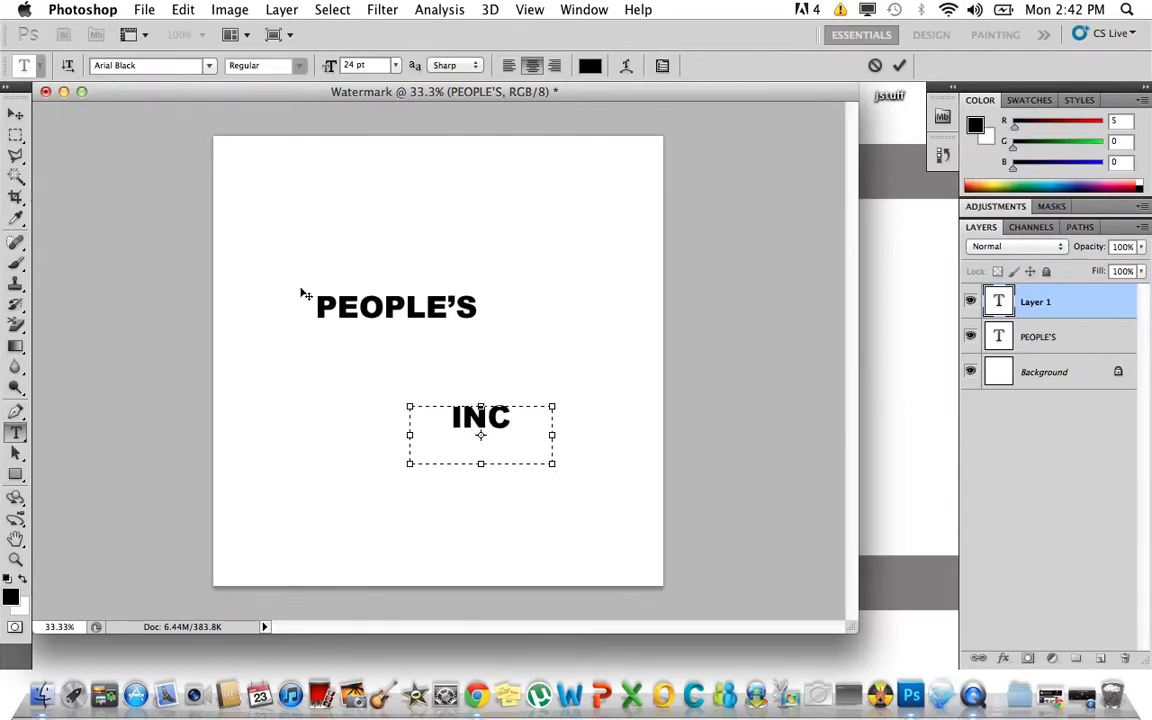
left_click(15, 113)
left_click_drag(483, 423, 398, 344)
Replace the word INC with STUDIO and move it up tightly against the underside of PEOPLE'S
left_click(16, 433)
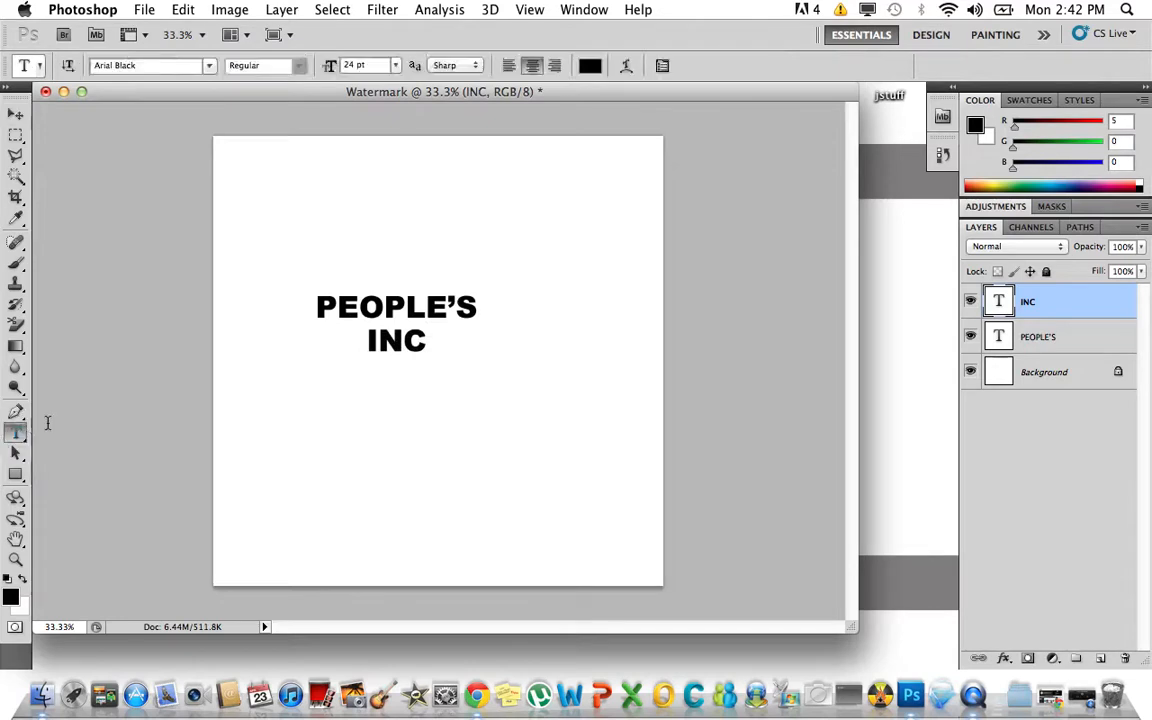
left_click(381, 337)
left_click_drag(426, 341, 347, 345)
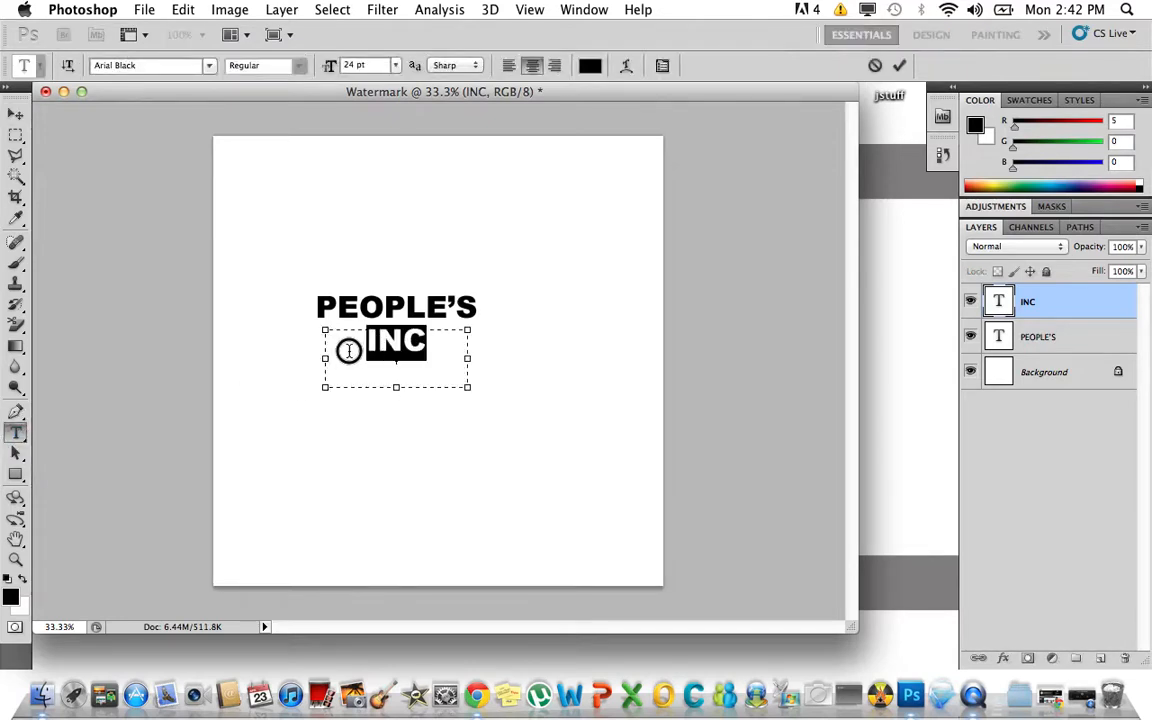
type("STUDIO")
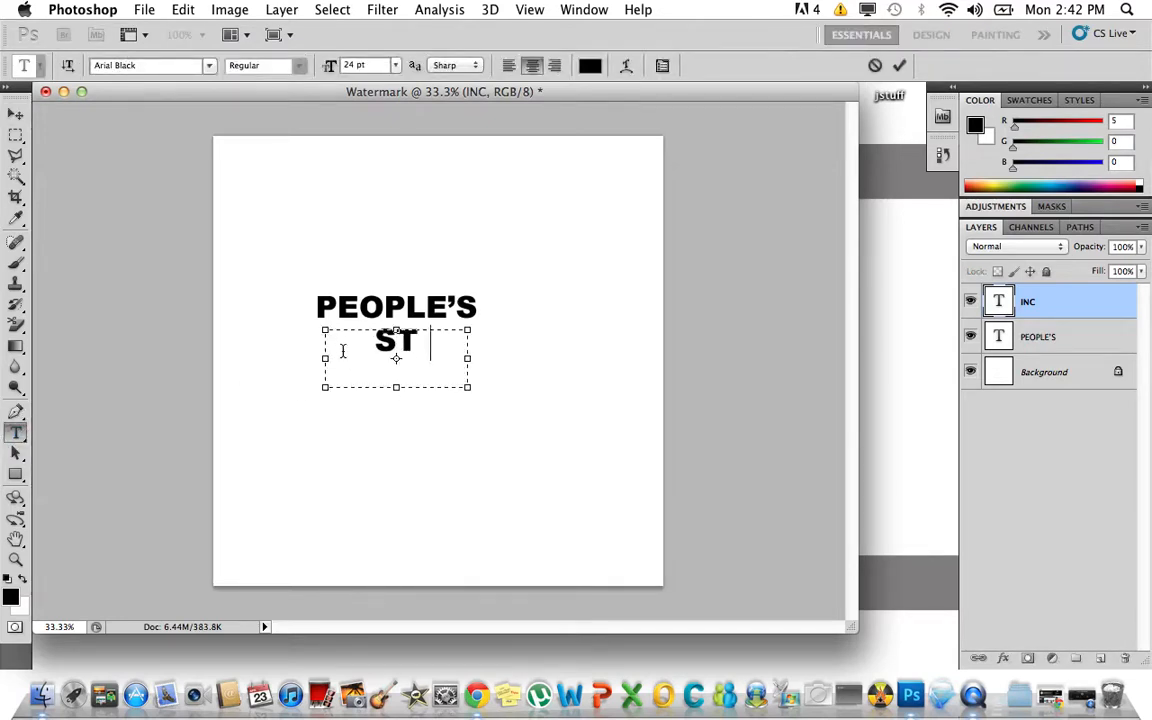
left_click(15, 115)
left_click_drag(379, 343, 370, 336)
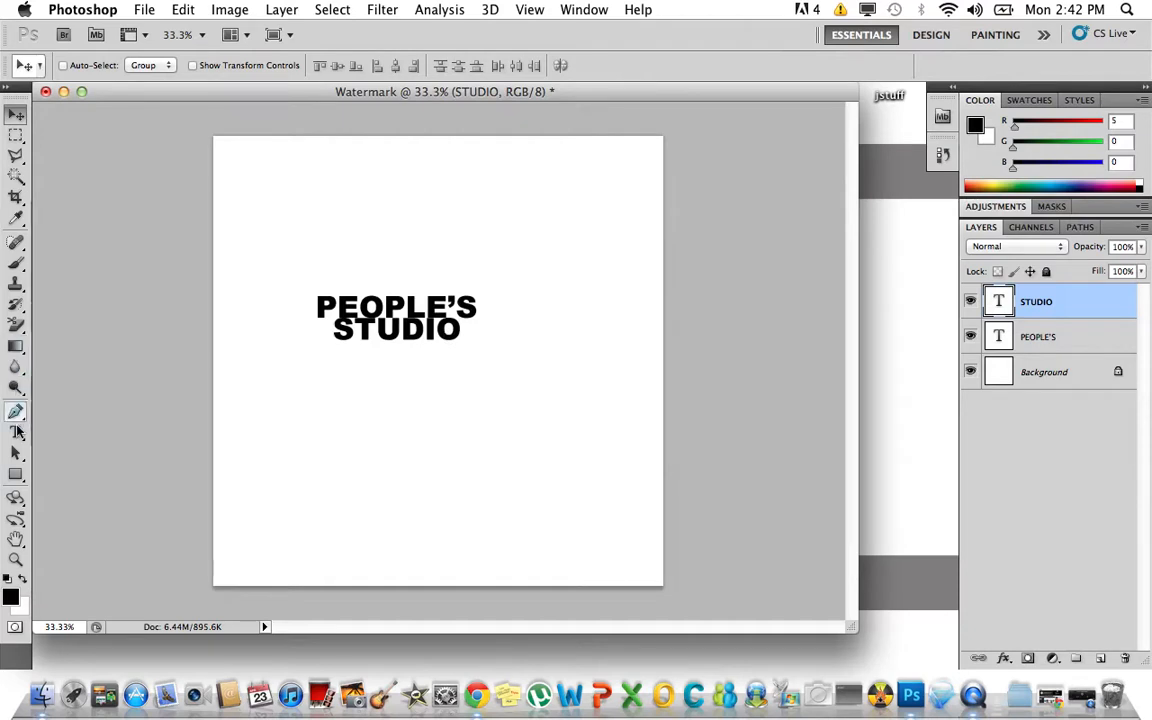
Make an elliptical marquee selection over the middle of the PEOPLE'S STUDIO text
left_click(16, 134)
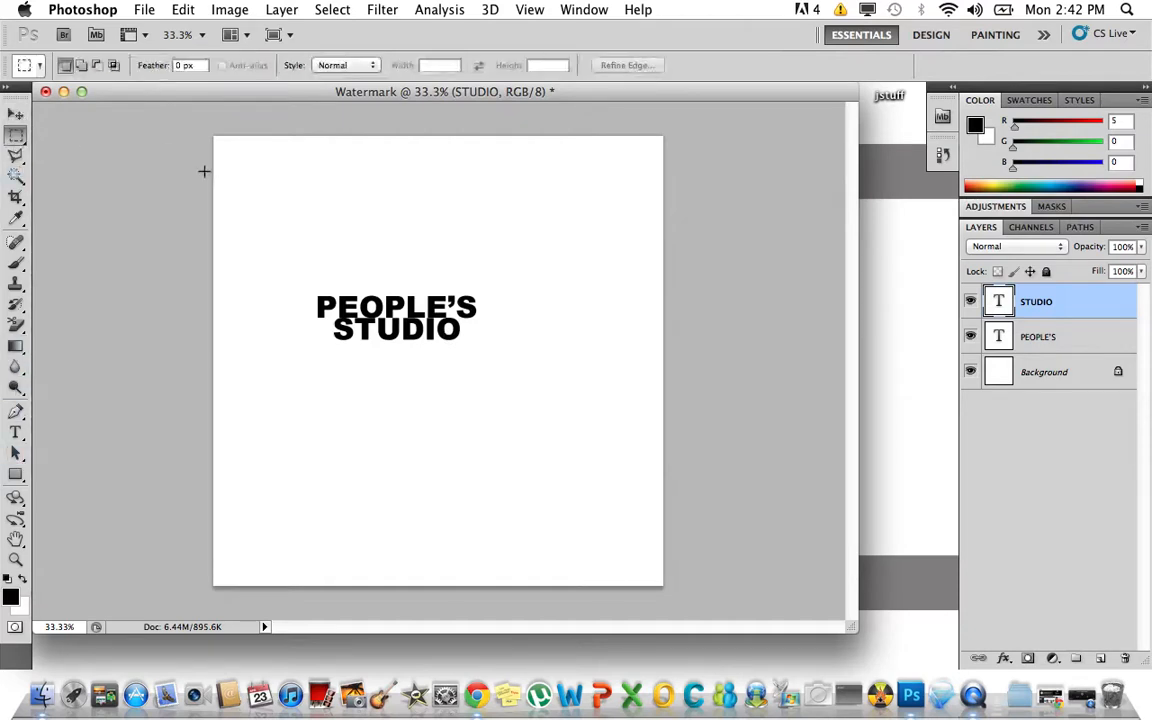
left_click(16, 134)
left_click(82, 146)
left_click_drag(348, 292, 437, 347)
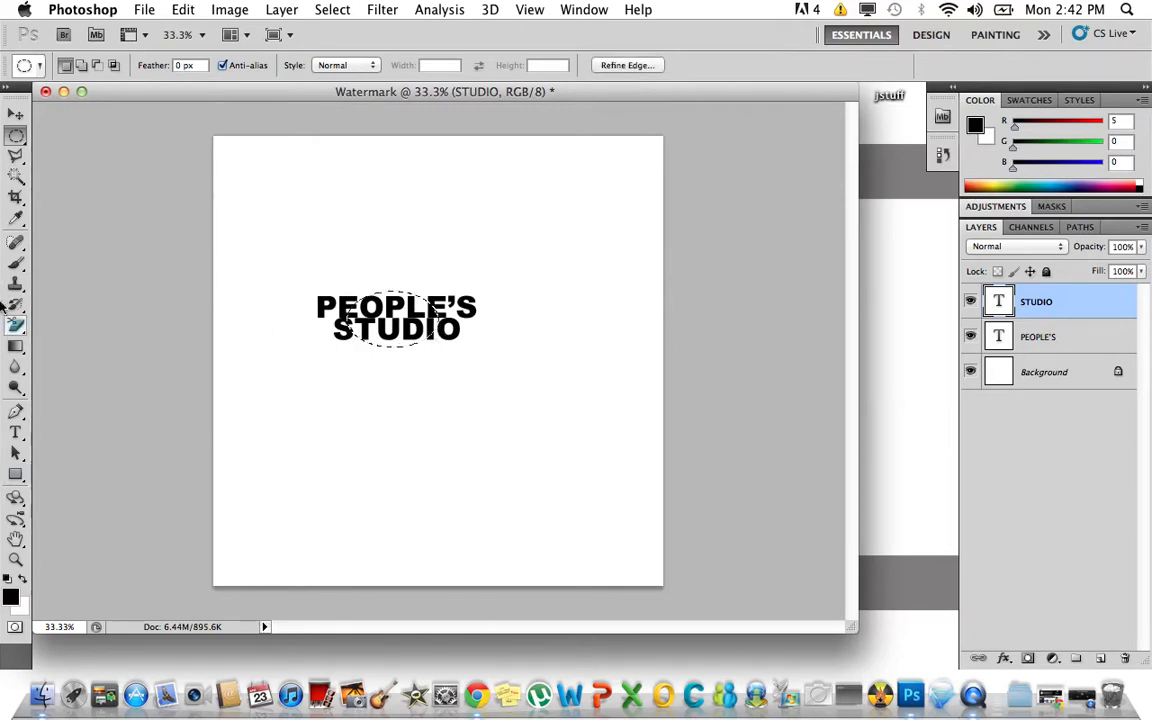
left_click(22, 145)
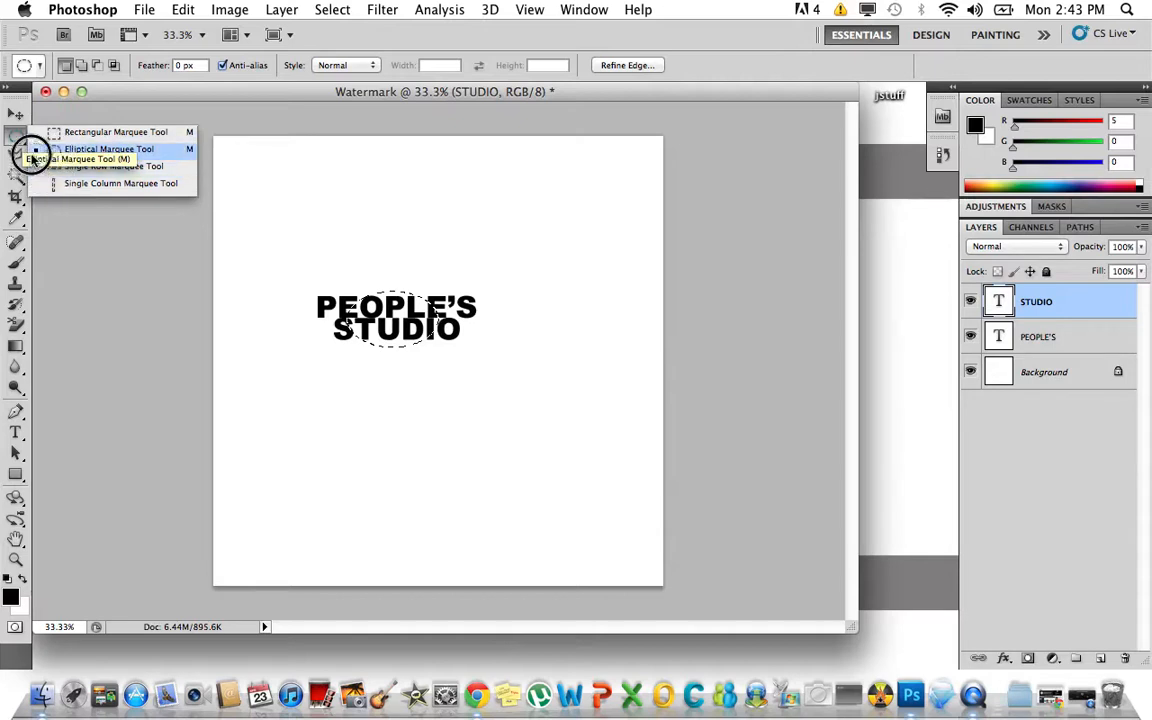
left_click(16, 162)
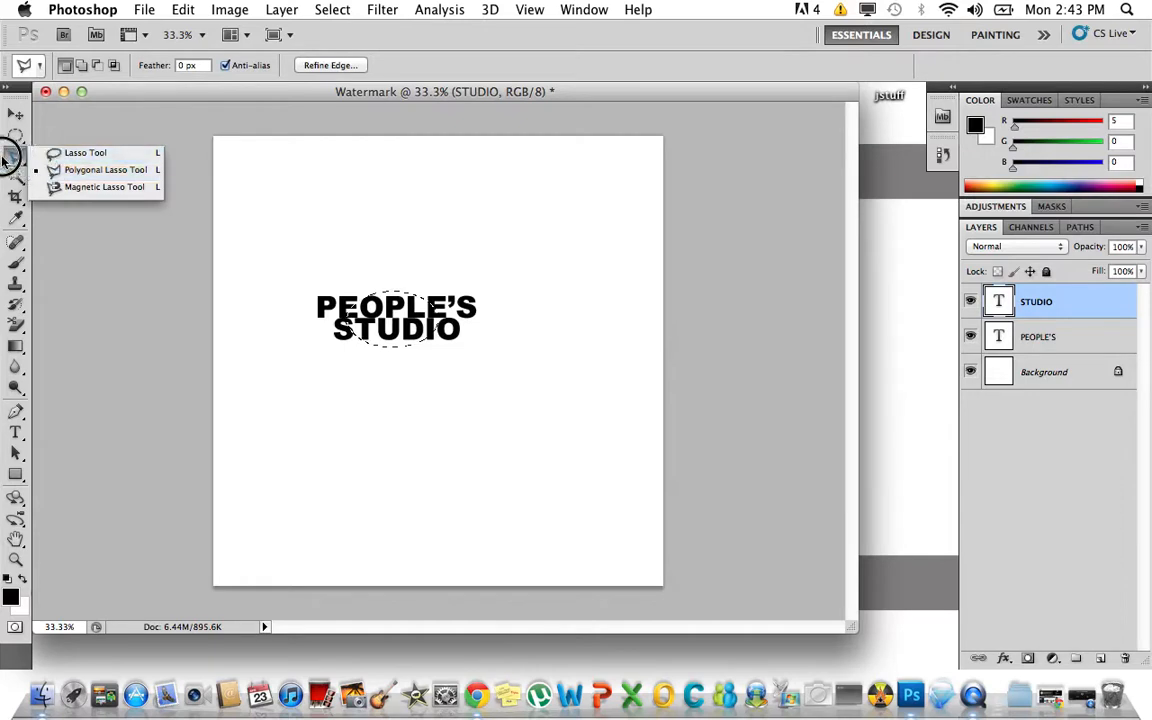
left_click(13, 155)
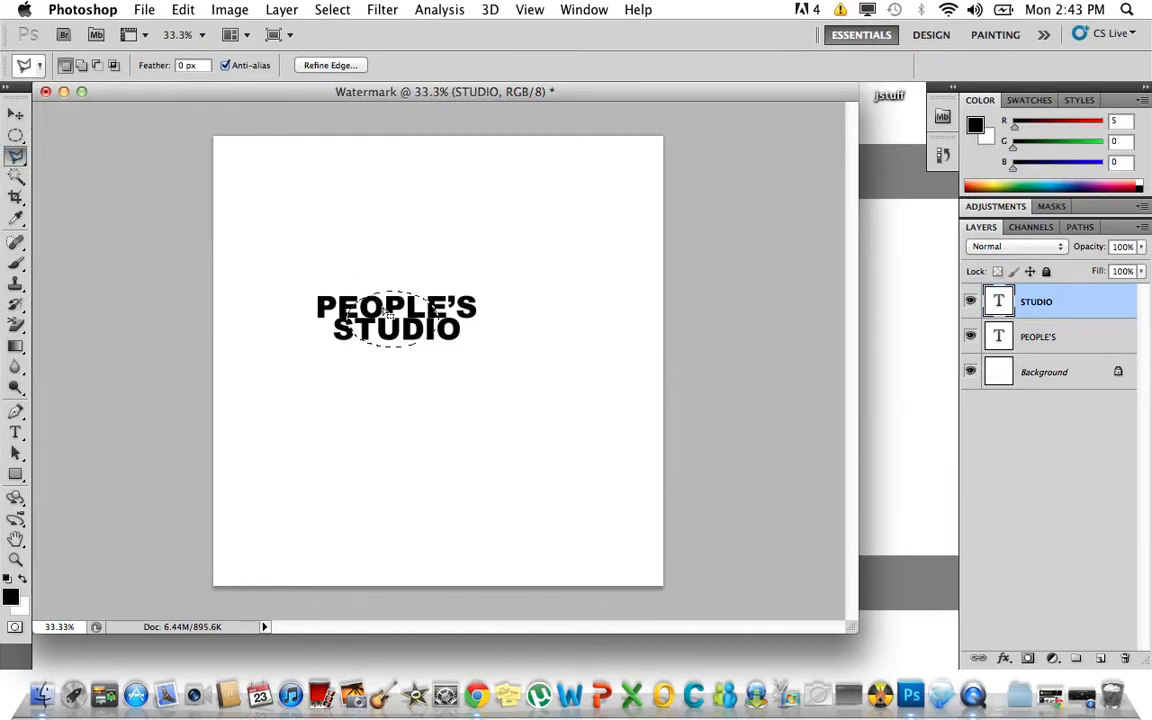
left_click(16, 262)
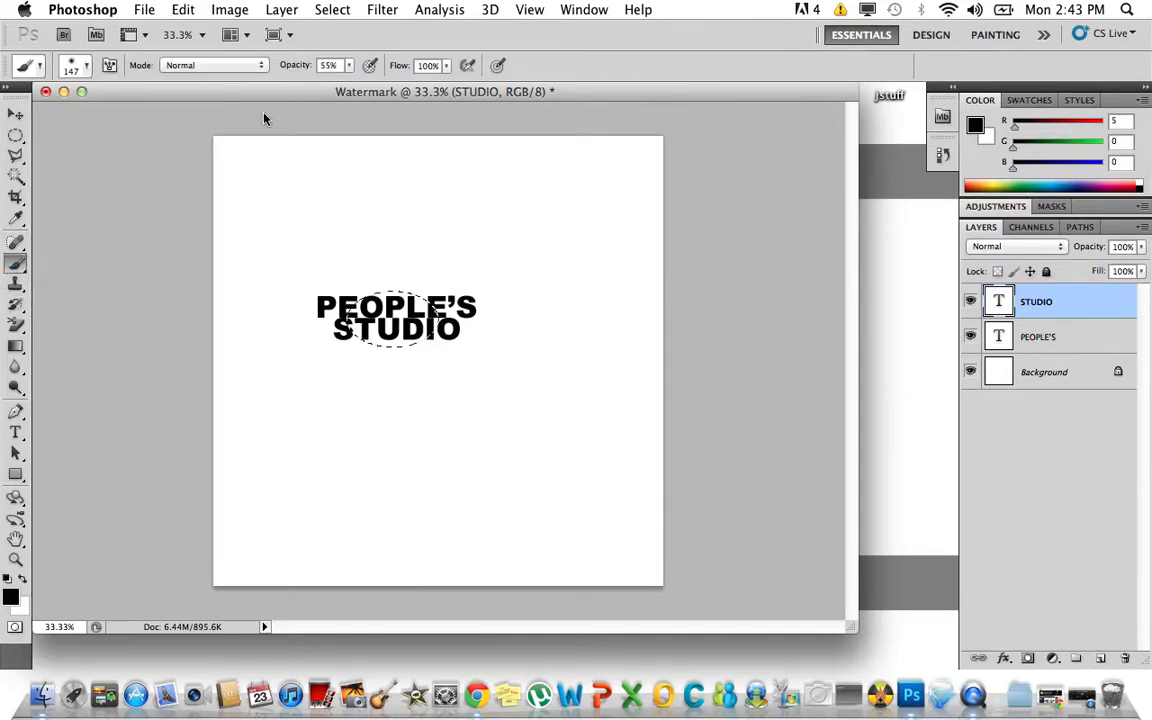
left_click(16, 114)
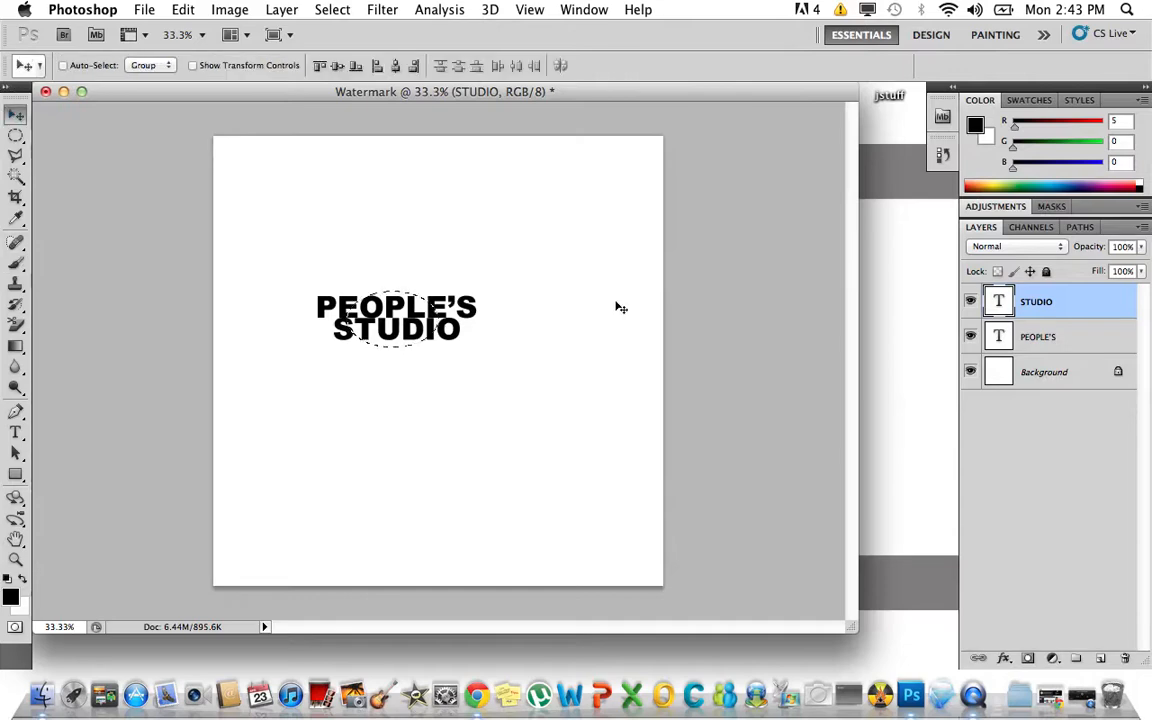
Create a new layer named Shape above the STUDIO text layer, keeping Normal mode and 100% opacity
left_click(276, 9)
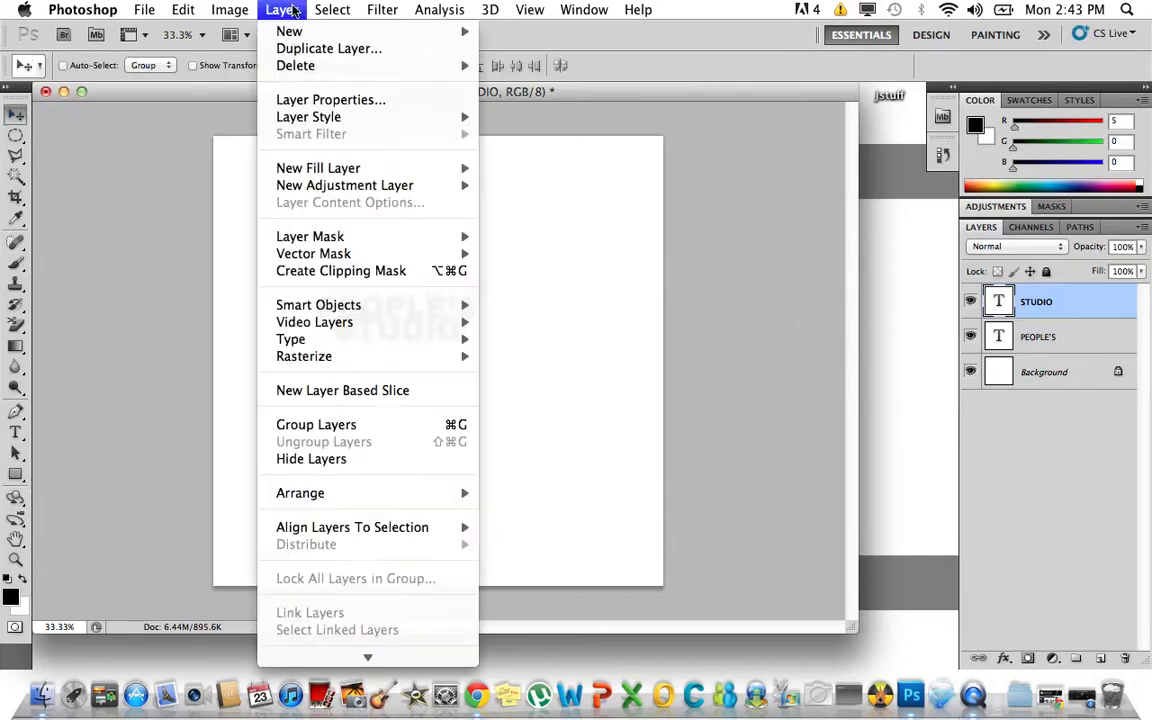
mouse_move(289, 31)
left_click(518, 37)
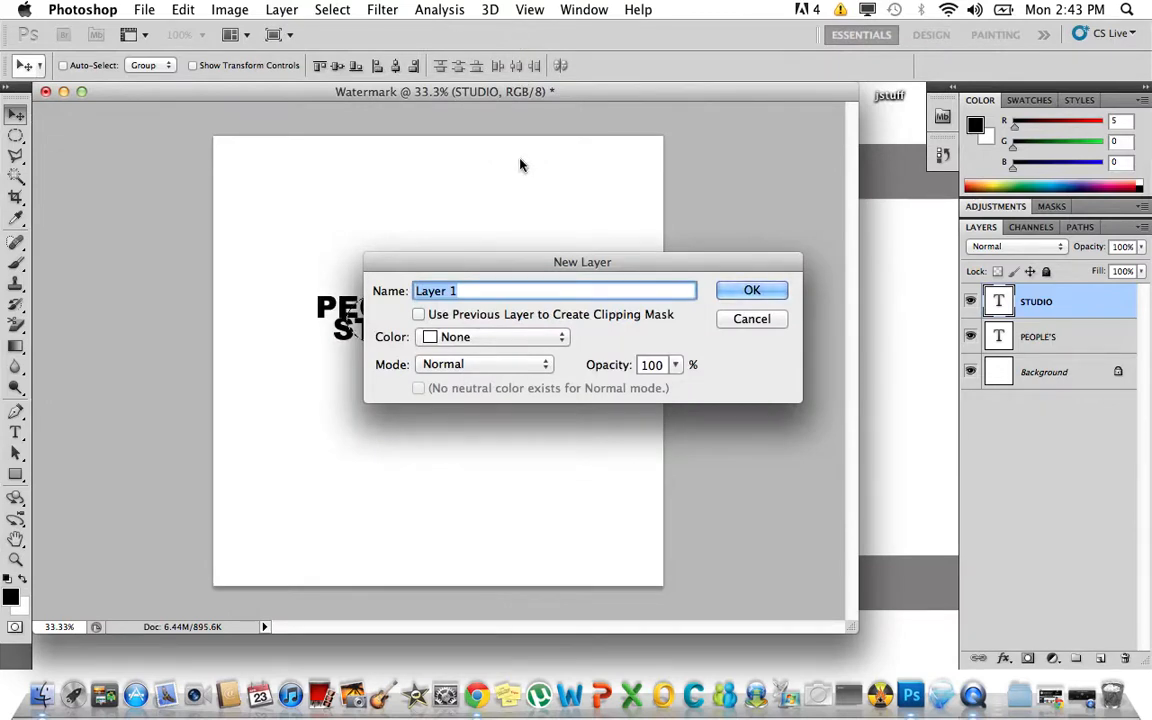
type("Shape")
key("Return")
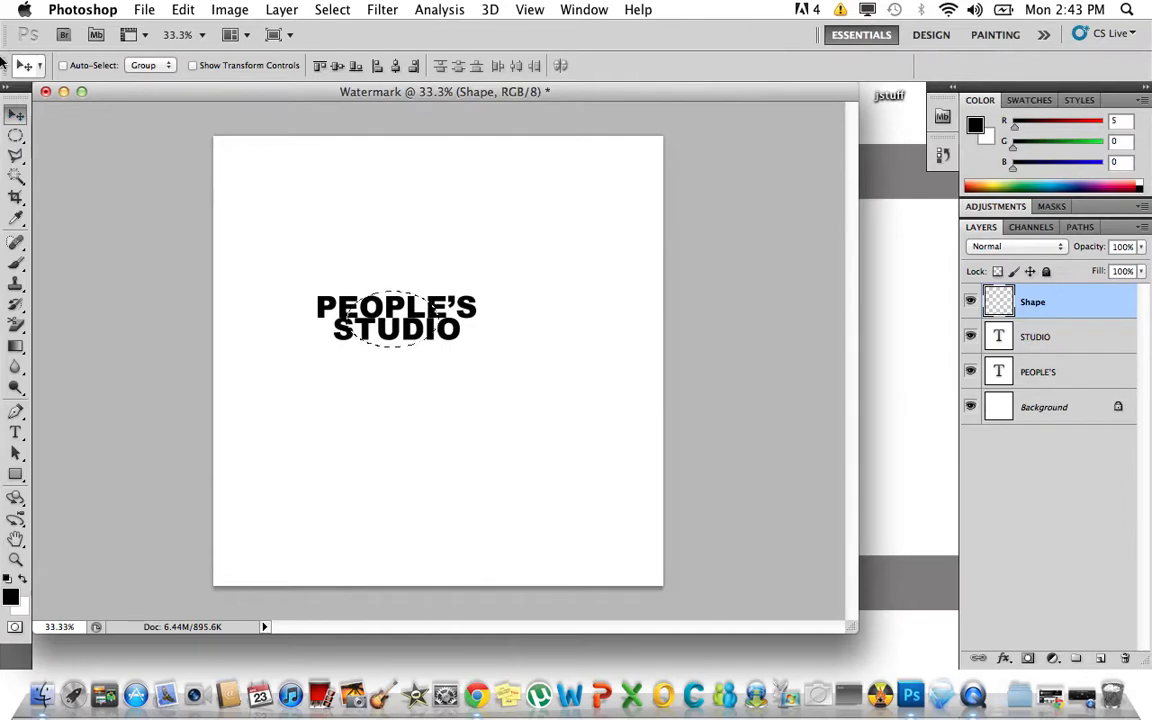
left_click(26, 142)
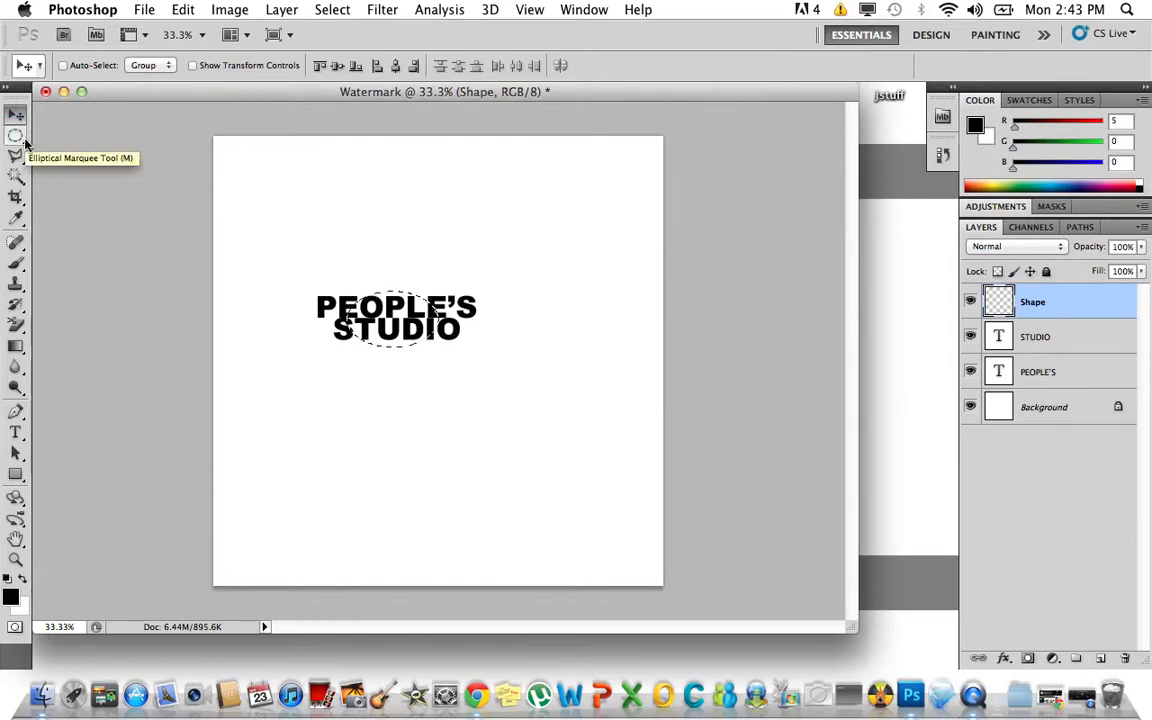
left_click(16, 115)
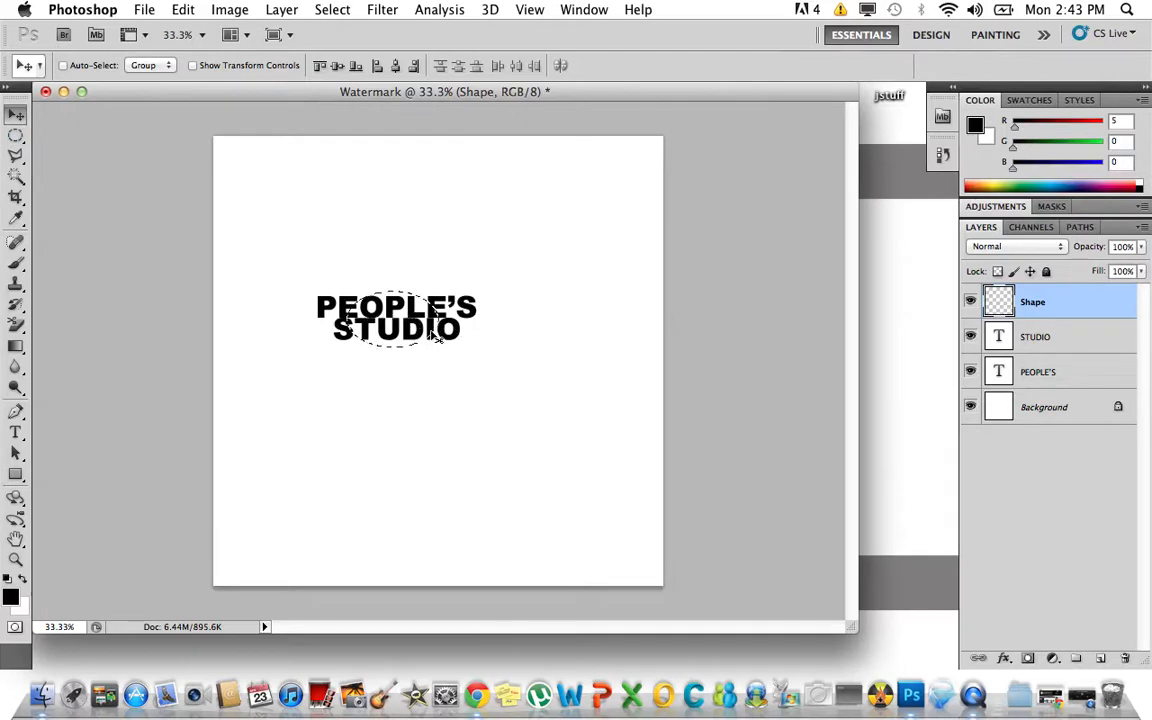
Choose the Brush tool and set the foreground color to dark red #810c0c
left_click(16, 262)
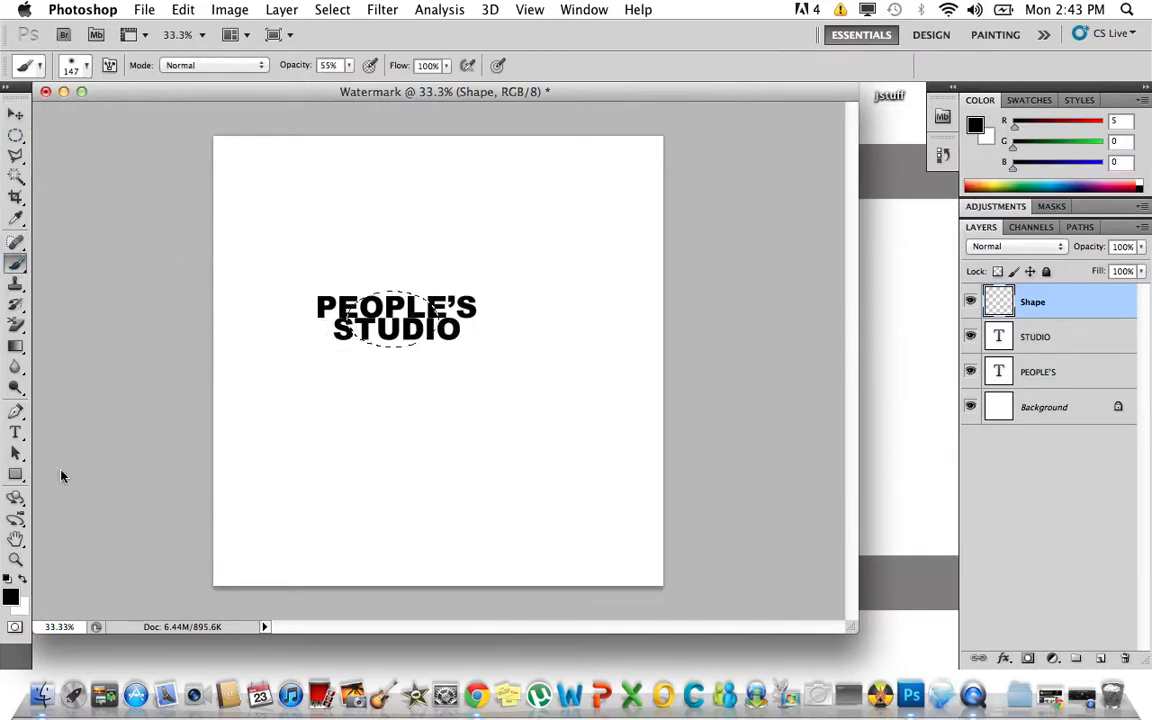
left_click(10, 597)
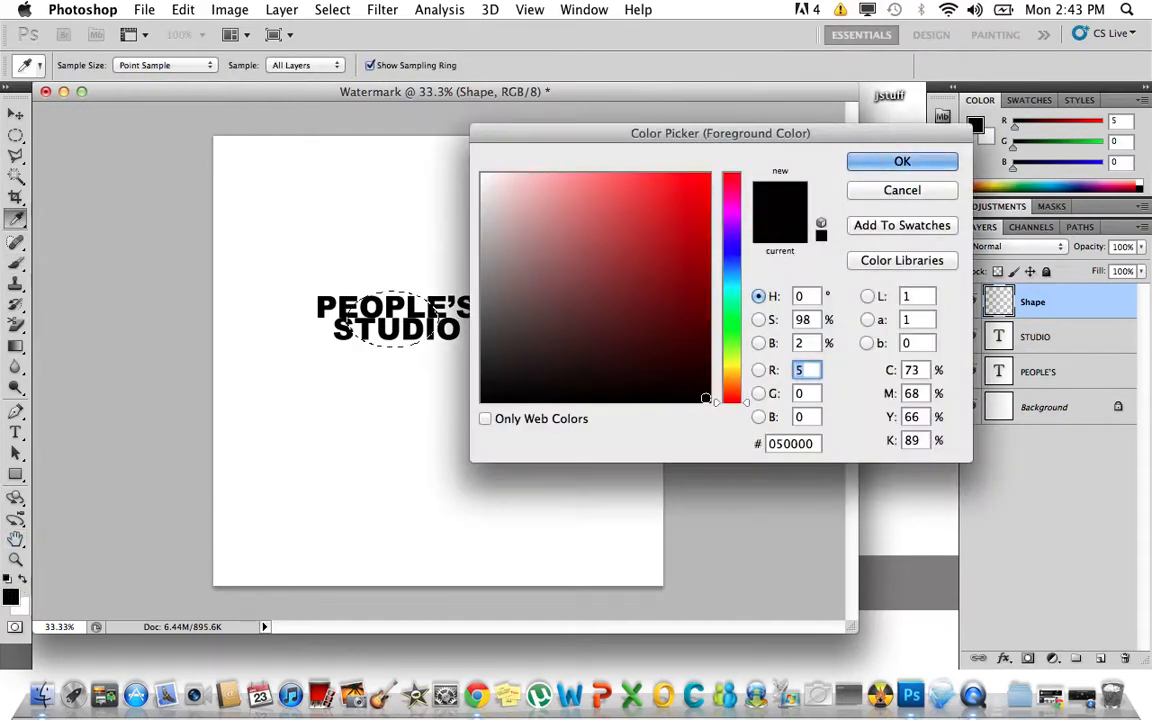
left_click(673, 331)
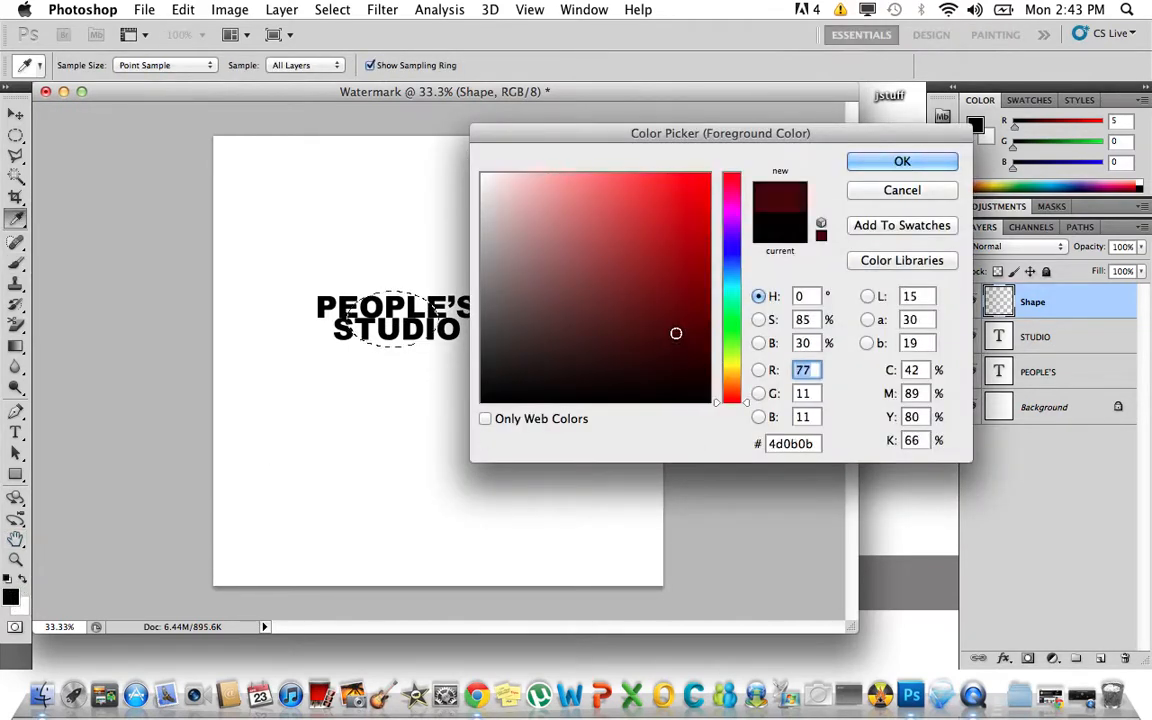
left_click(671, 311)
left_click(689, 286)
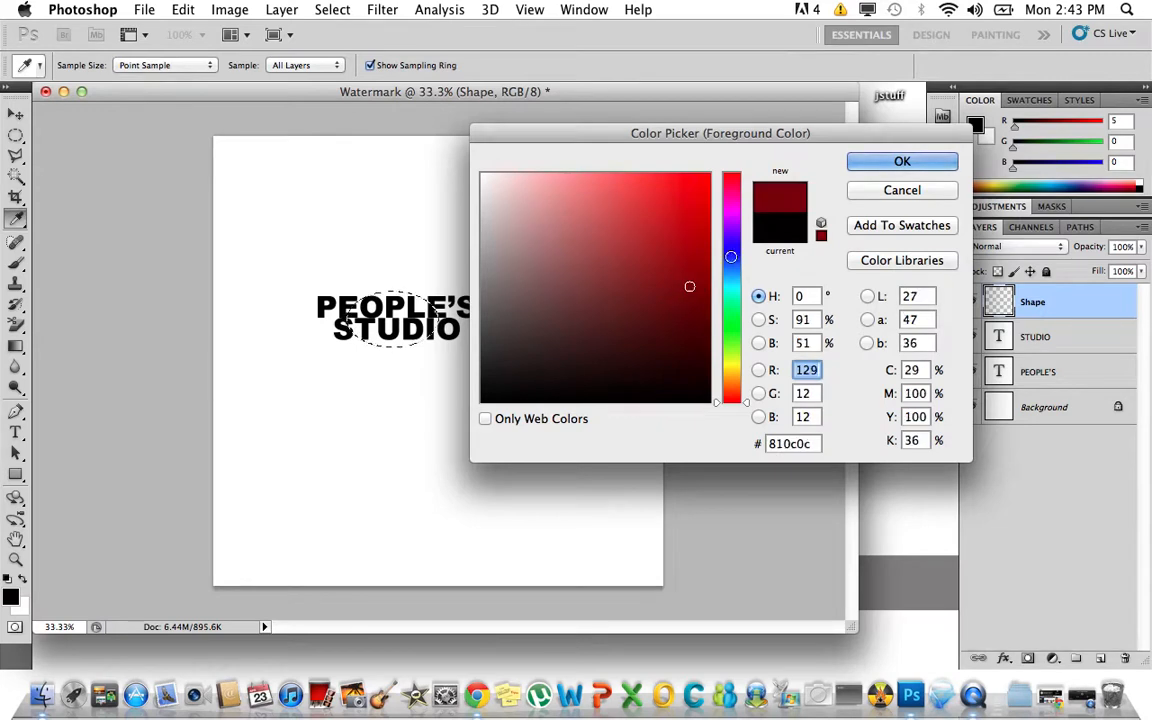
left_click(866, 162)
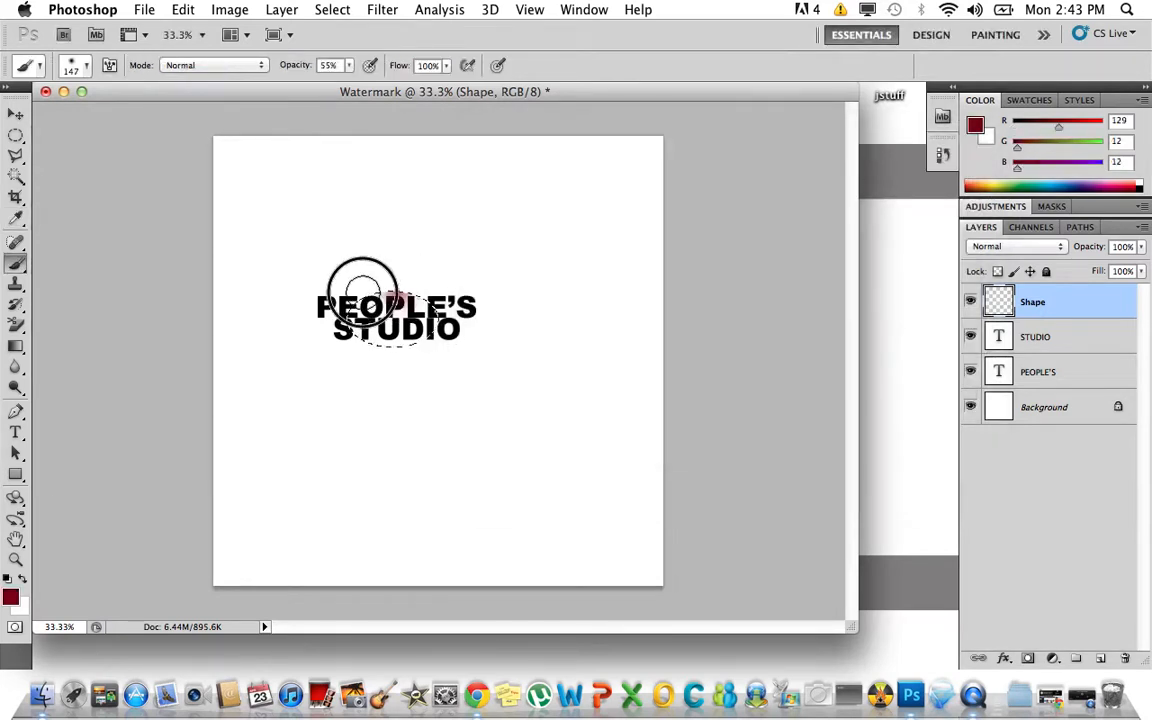
Paint the elliptical selection dark red on the Shape layer with repeated 147 px brush strokes, raising the brush hardness to 100%
mouse_move(362, 285)
left_mouse_down()
mouse_move(463, 343)
mouse_move(473, 322)
mouse_move(343, 343)
mouse_move(470, 327)
left_mouse_up()
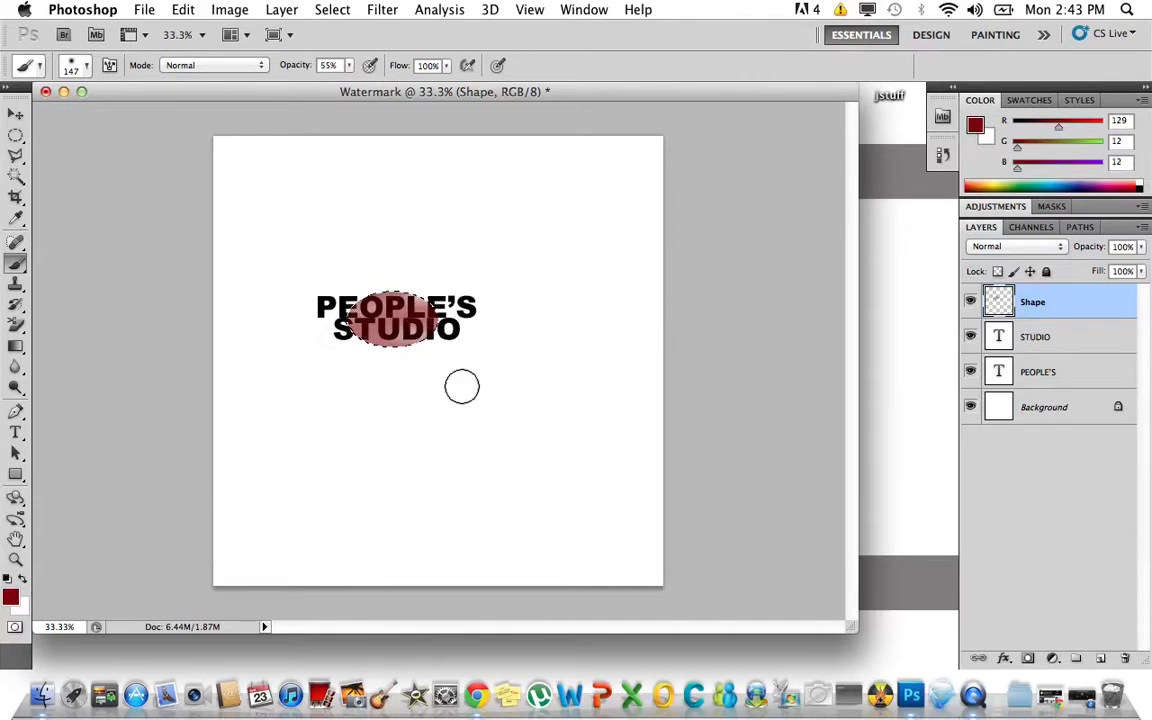
left_click(88, 68)
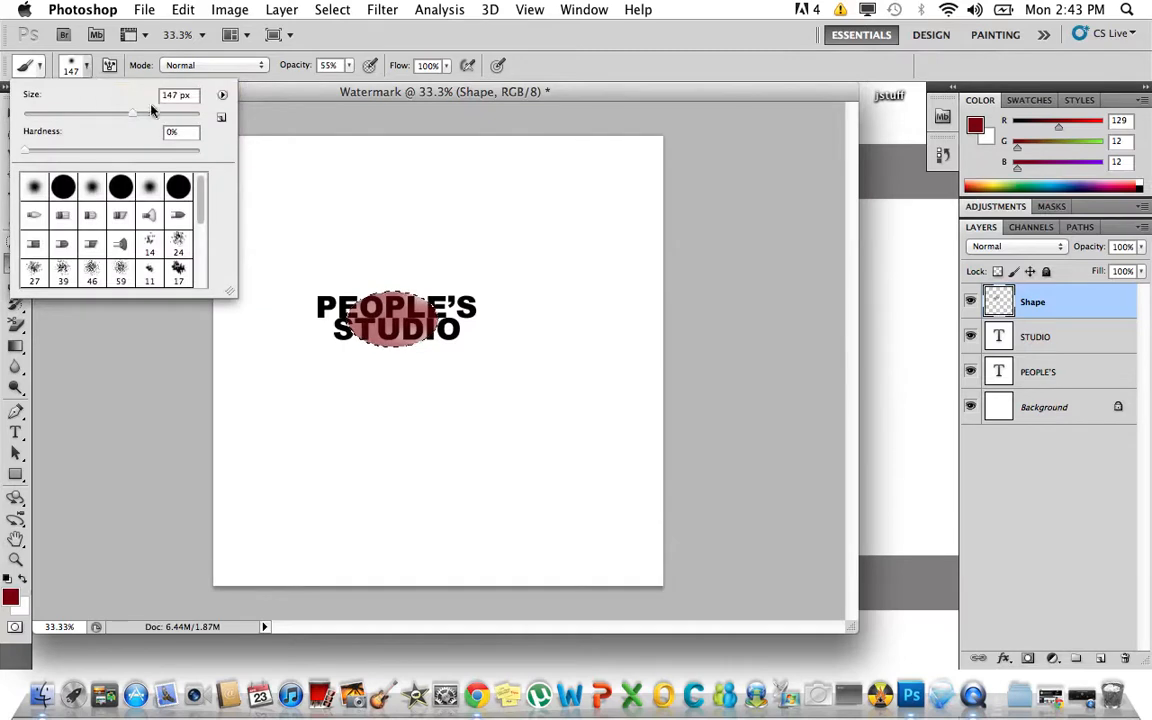
left_click(198, 152)
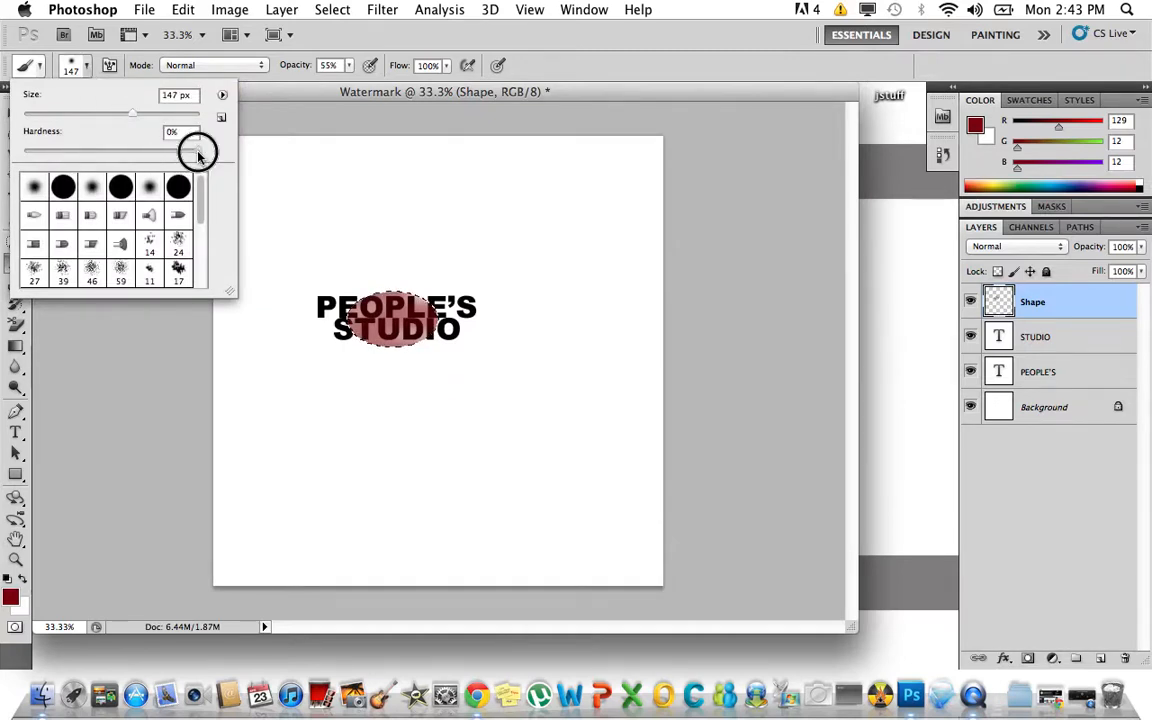
mouse_move(388, 302)
left_mouse_down()
mouse_move(345, 317)
mouse_move(387, 350)
left_mouse_up()
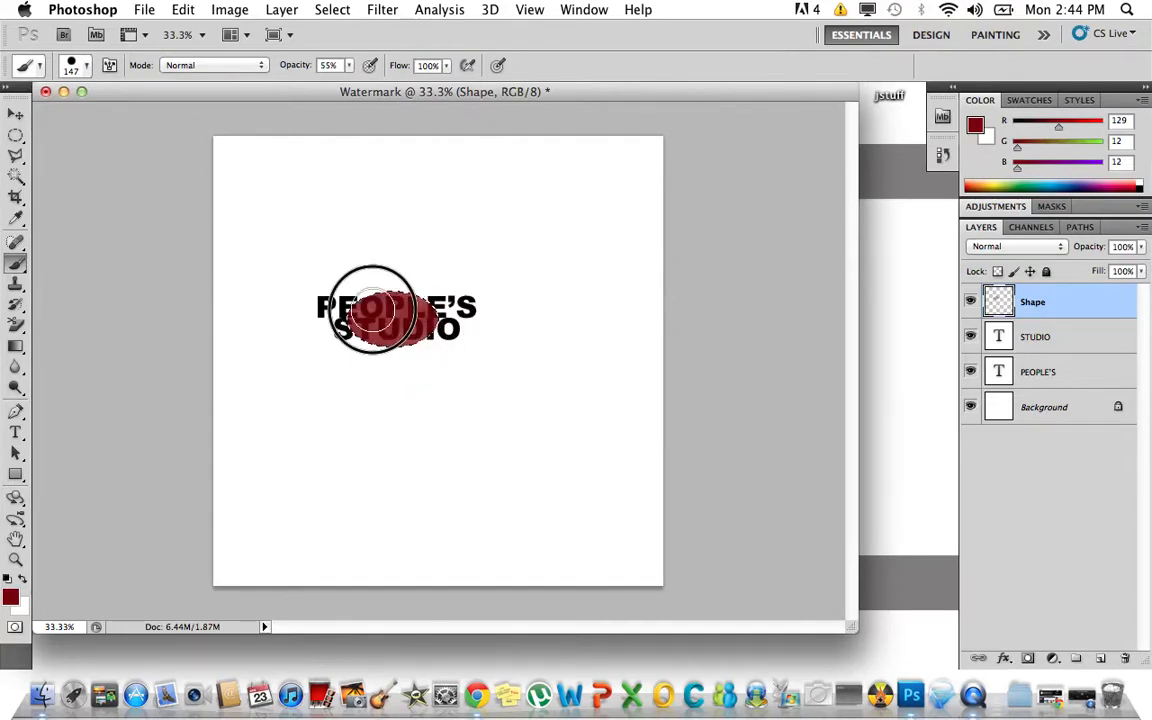
left_click_drag(416, 352, 391, 347)
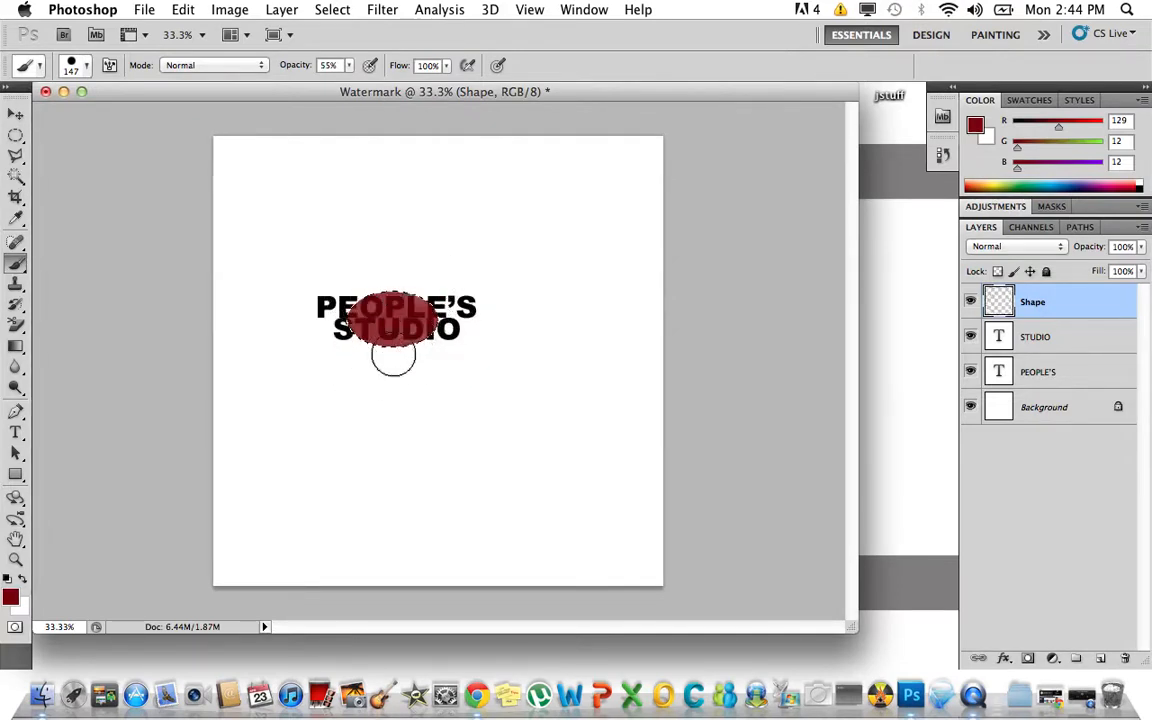
left_click(86, 66)
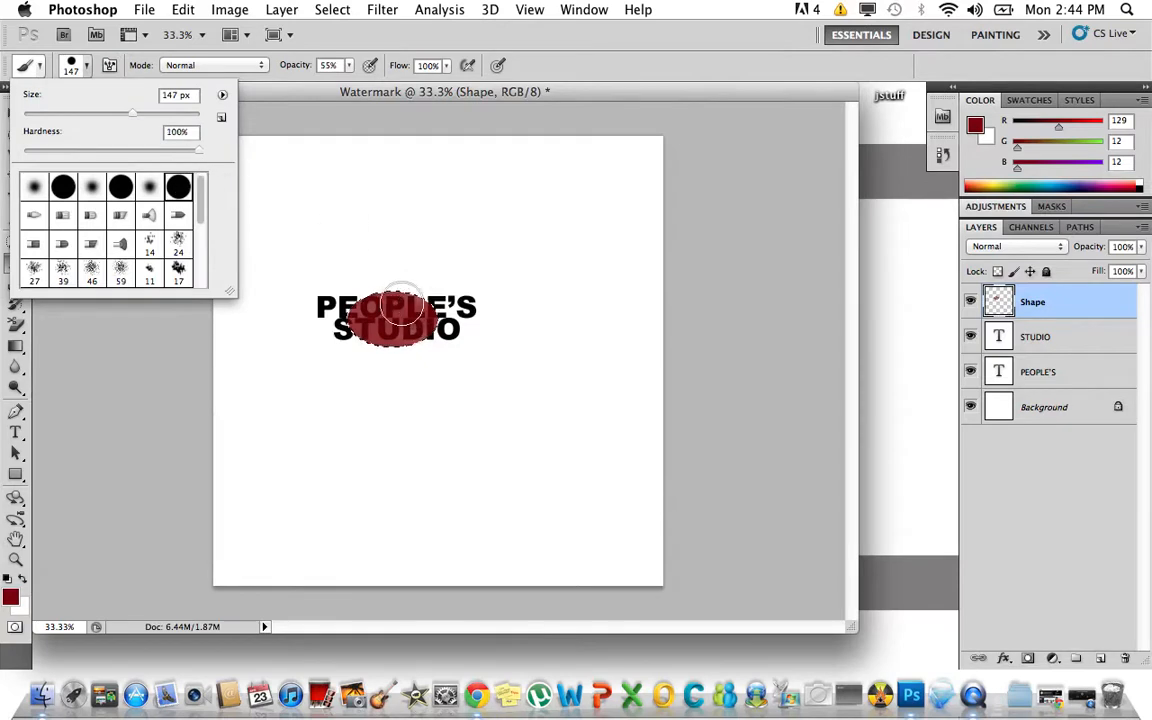
mouse_move(402, 304)
left_mouse_down()
mouse_move(314, 316)
mouse_move(362, 338)
mouse_move(440, 327)
left_mouse_up()
left_click_drag(364, 317, 434, 320)
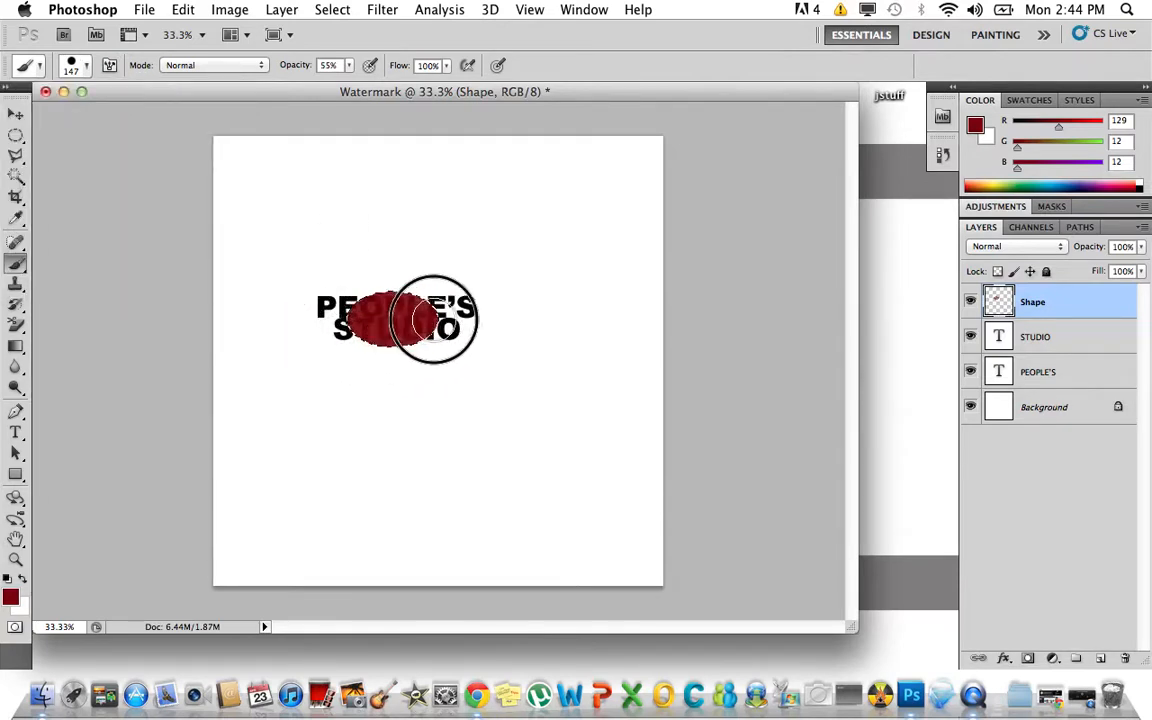
Move the Shape layer below both text layers, just above the Background, and deselect the ellipse
left_click(18, 114)
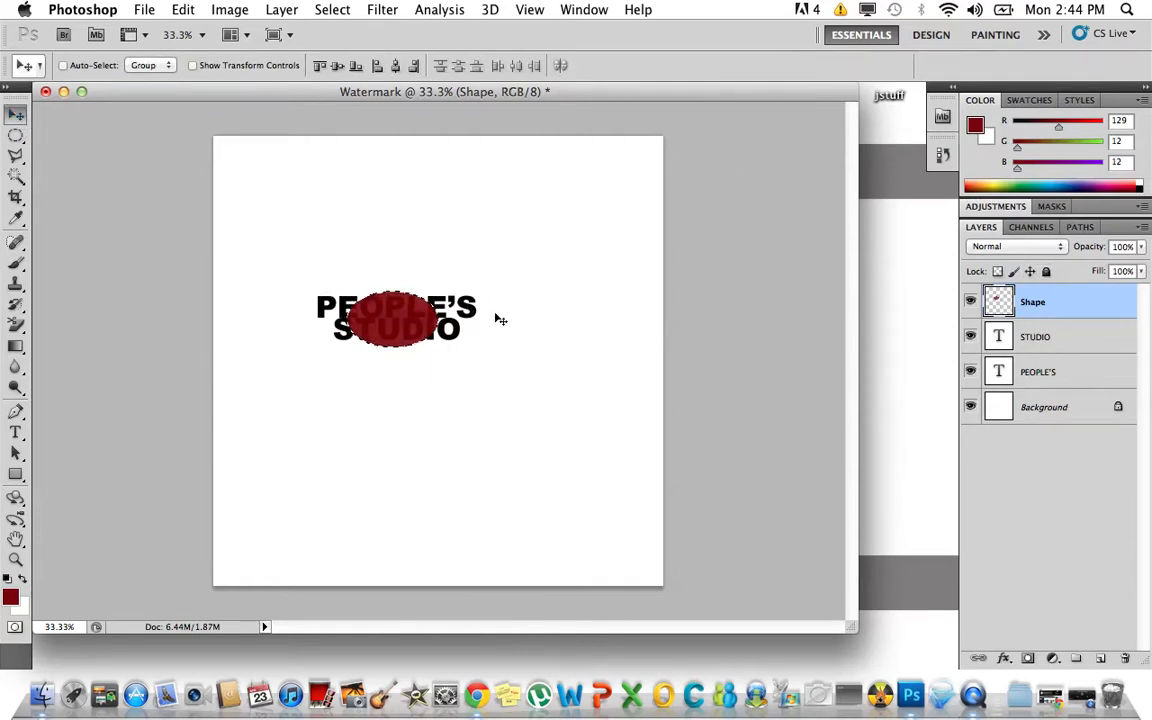
left_click_drag(1038, 311, 1037, 392)
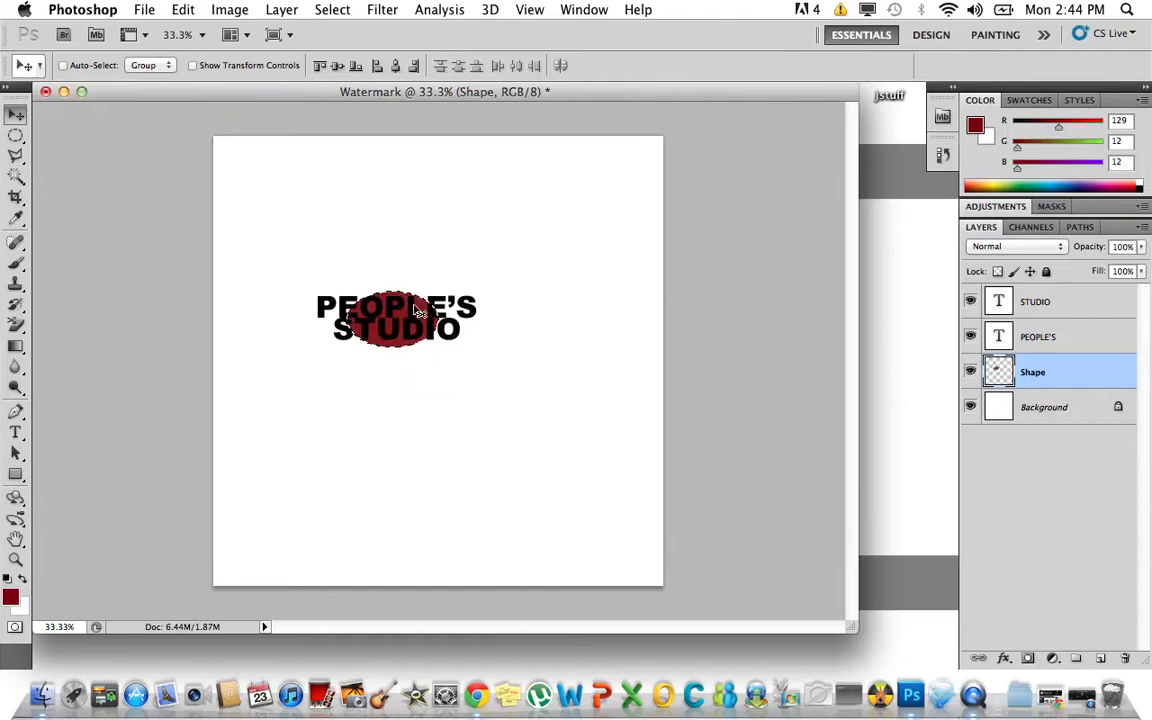
left_click(15, 135)
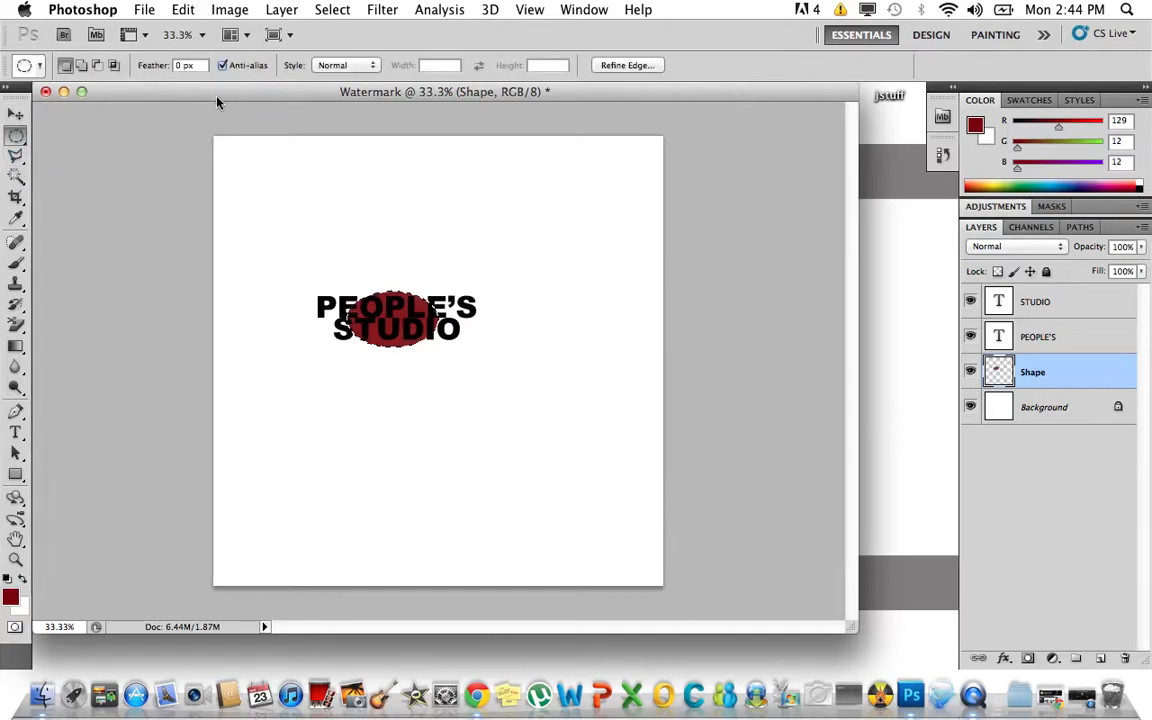
left_click(118, 186)
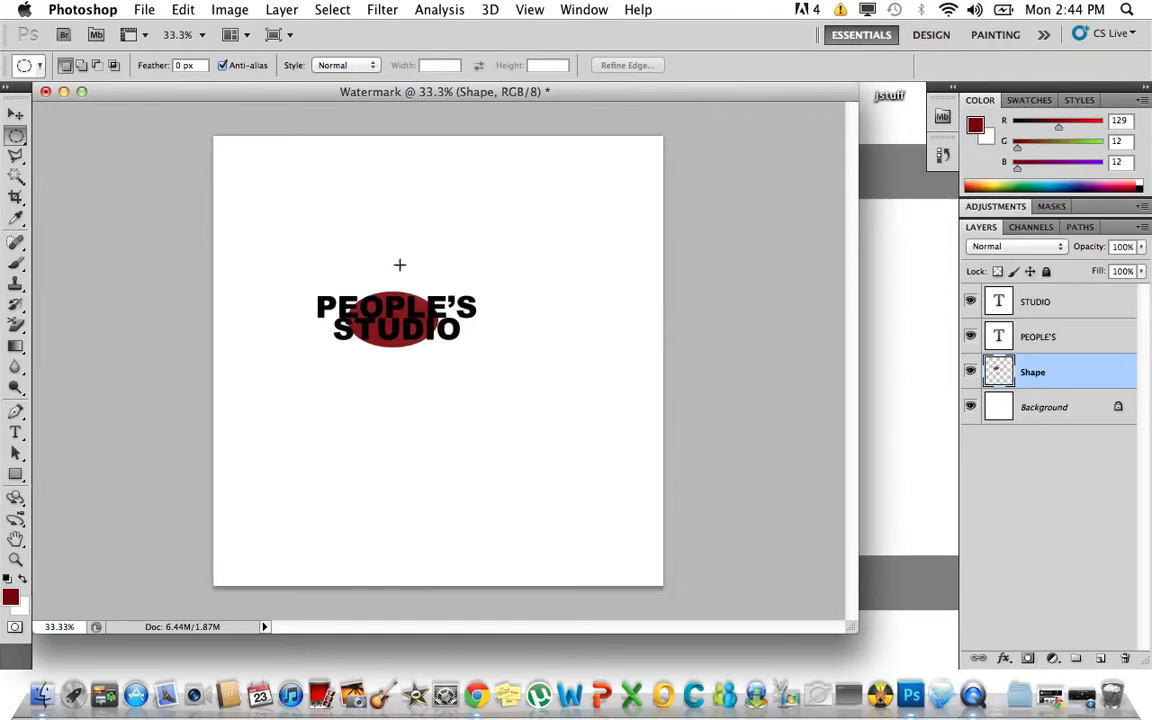
left_click(16, 114)
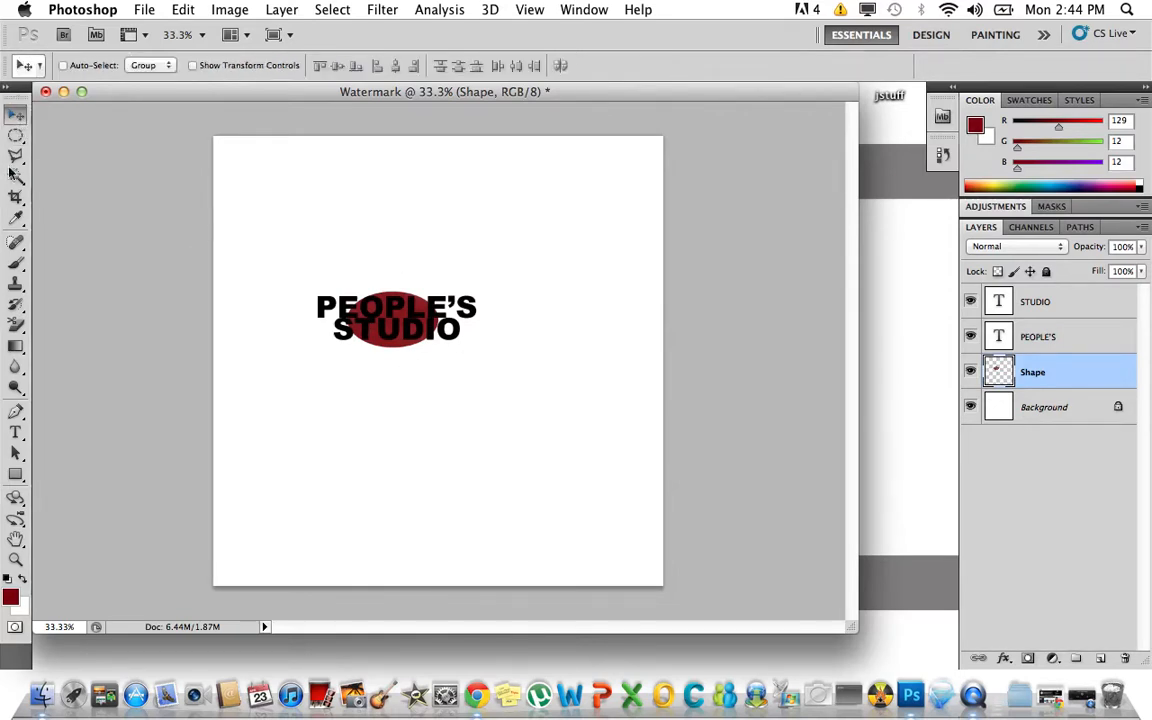
Add an outside Stroke layer style in near-white #fdf9f9 to the PEOPLE'S text layer
double_click(1057, 336)
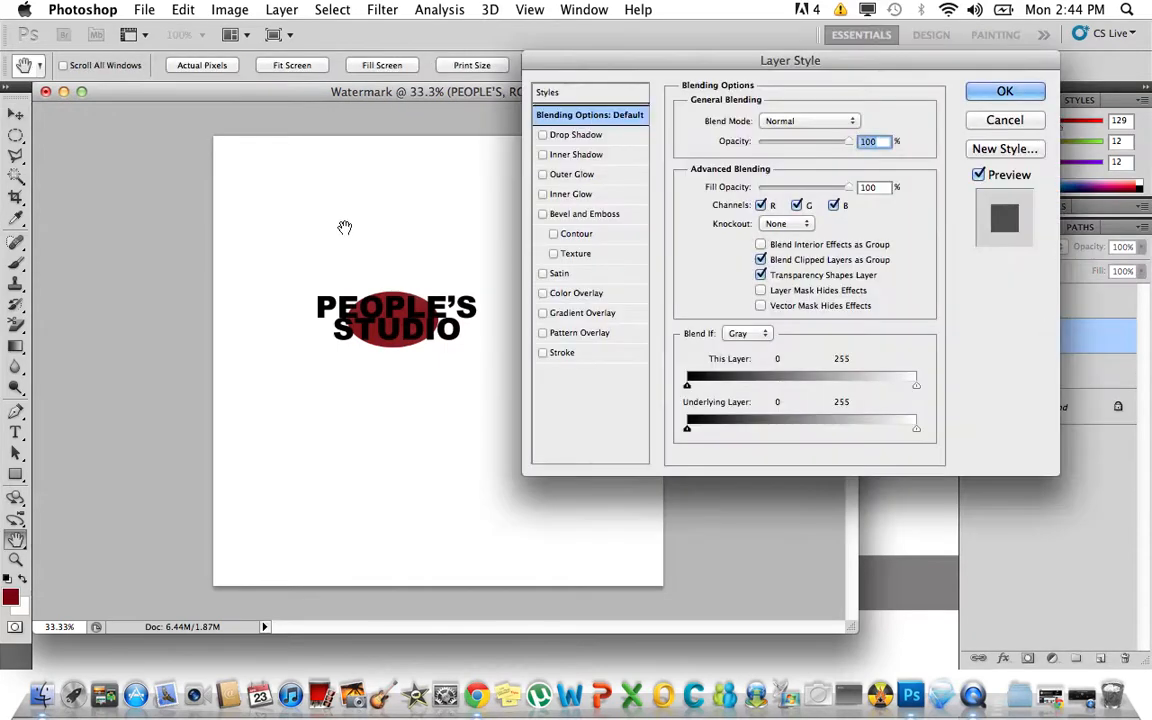
left_click(570, 352)
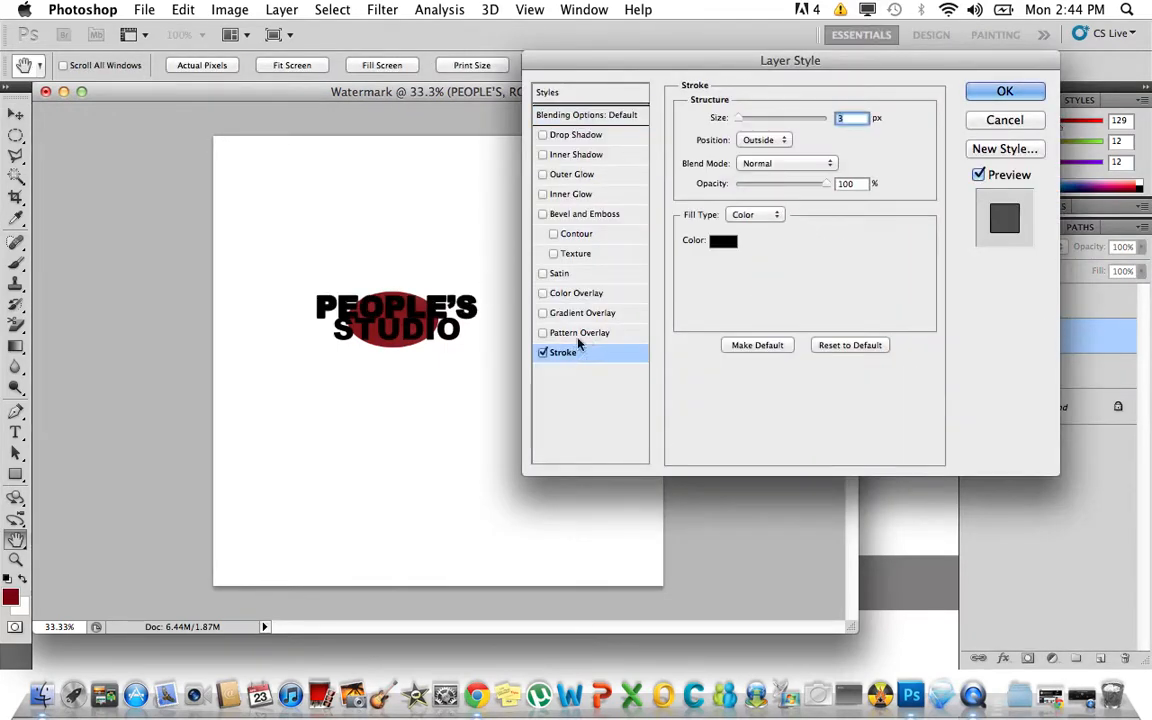
left_click(723, 240)
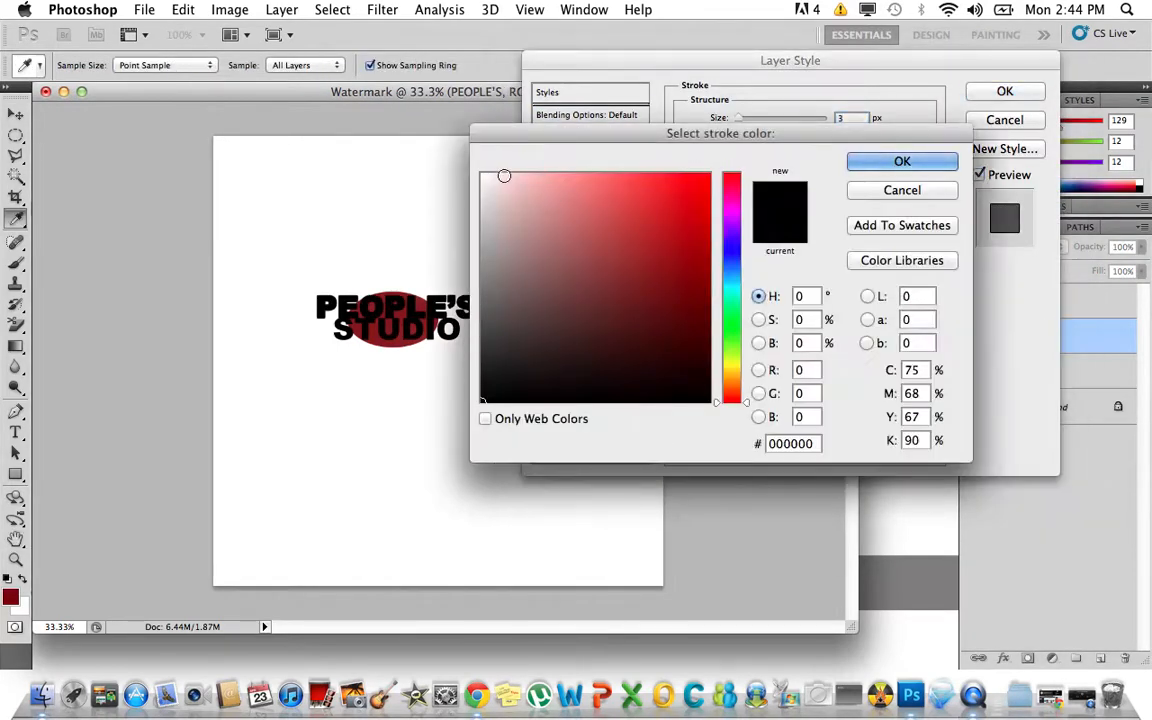
left_click(484, 175)
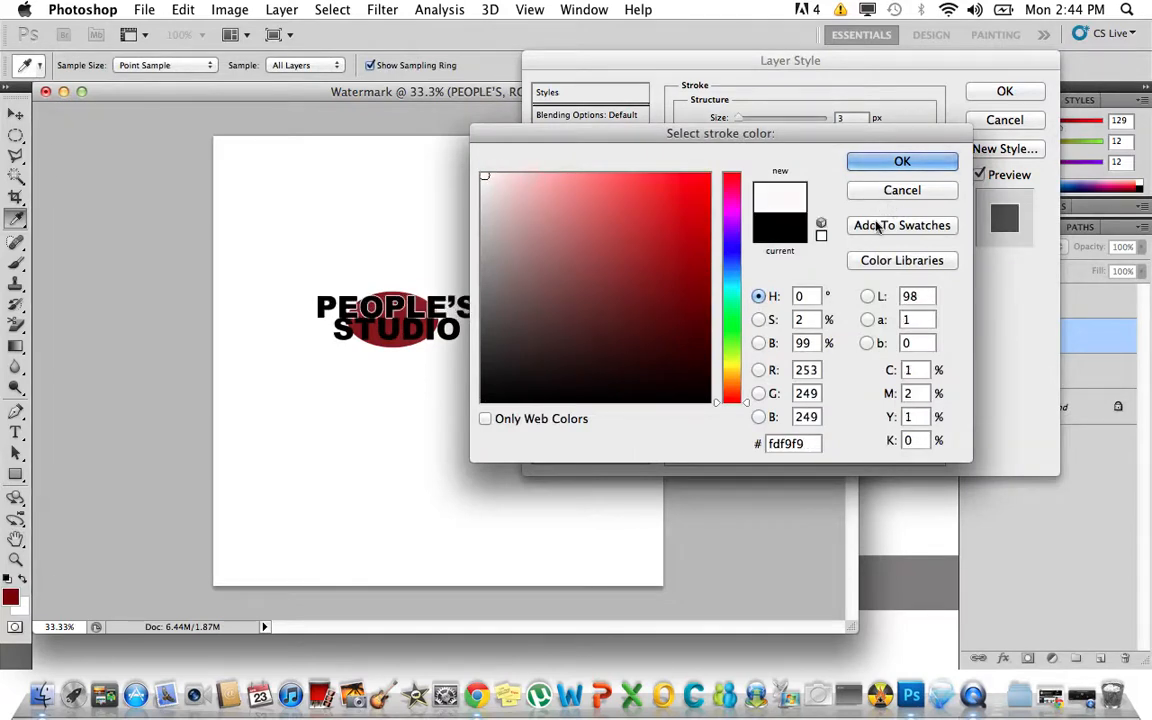
left_click(902, 160)
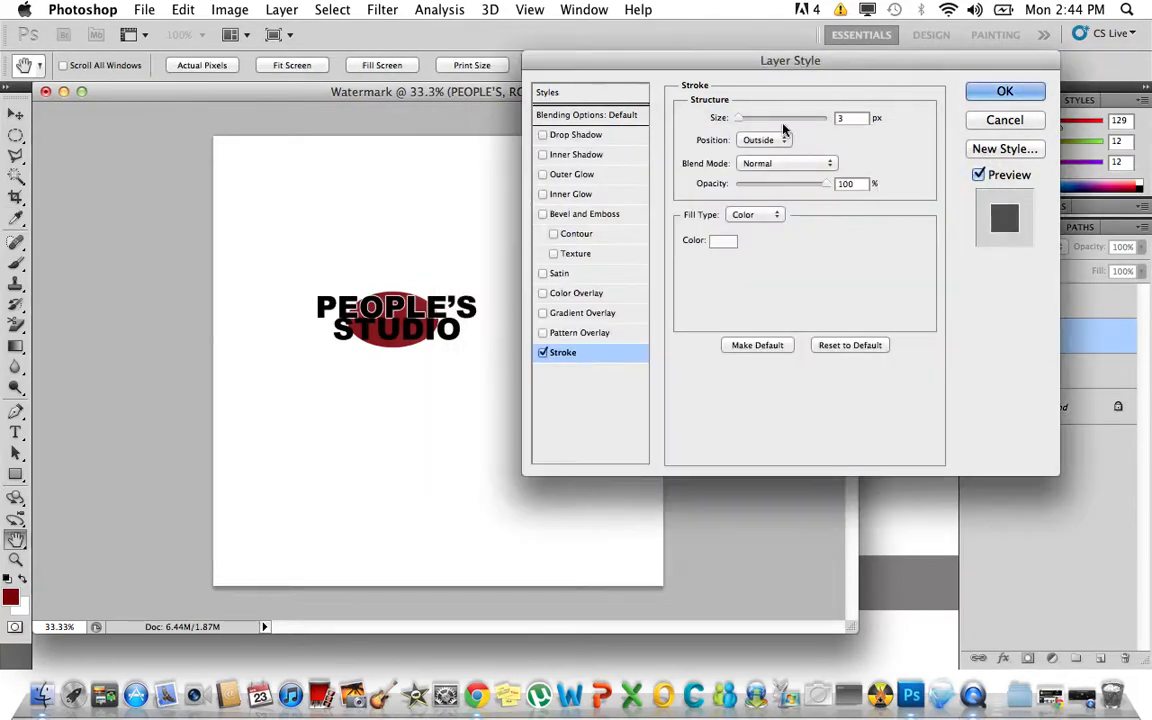
left_click_drag(742, 121, 739, 122)
left_click(972, 92)
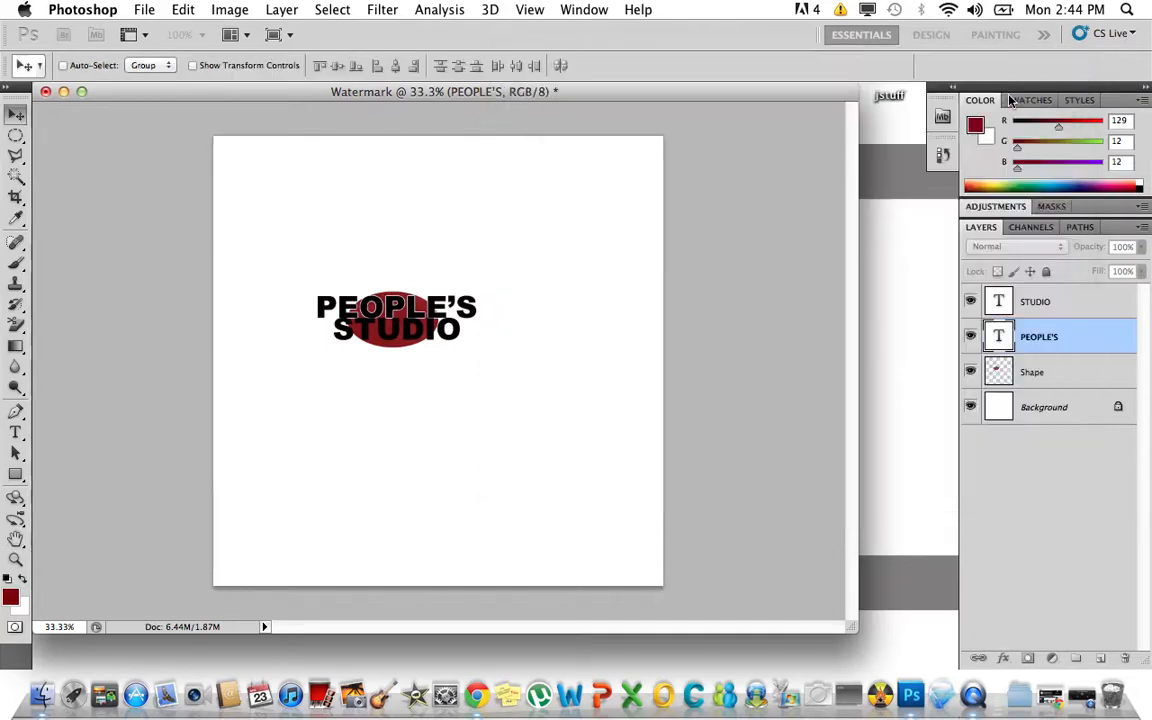
Add a 3 px outside Stroke layer style in near-white #fdfbfb to the STUDIO text layer
double_click(1077, 301)
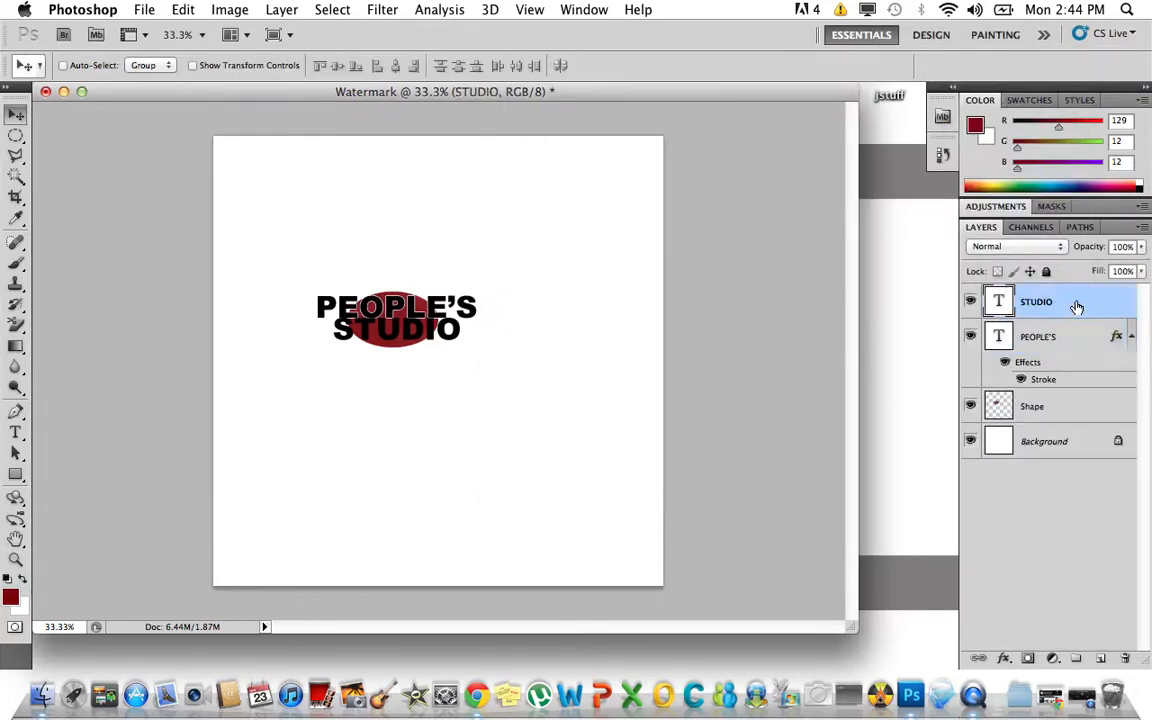
left_click(562, 352)
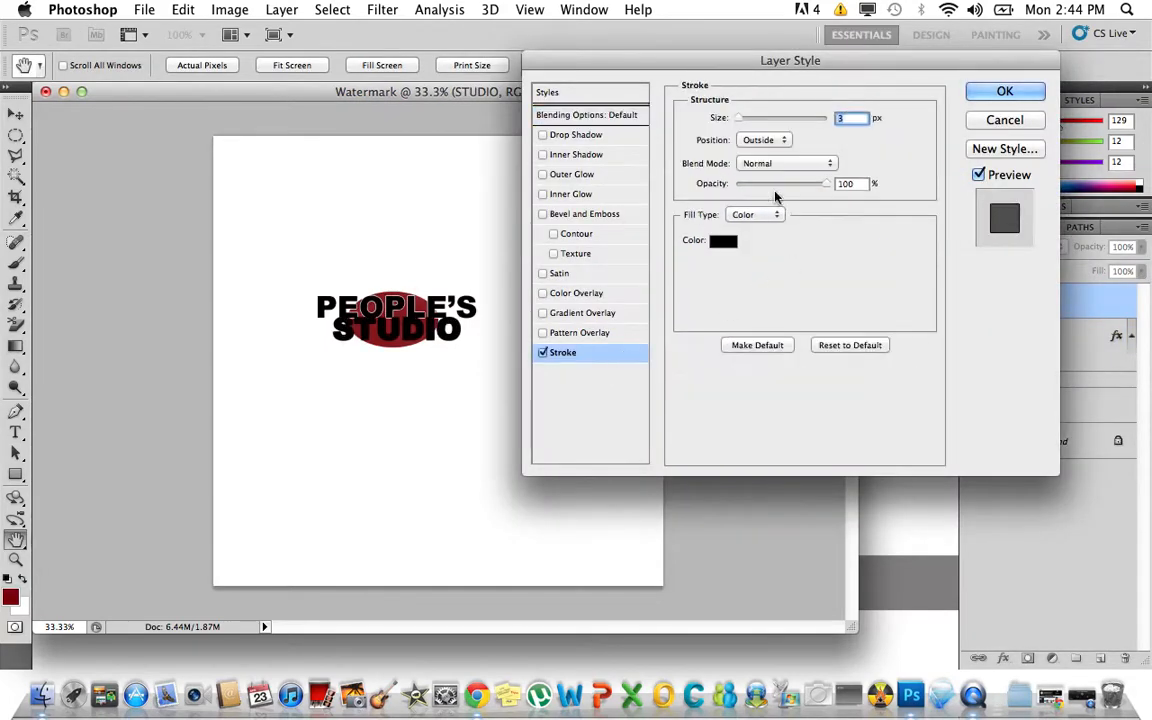
left_click(723, 240)
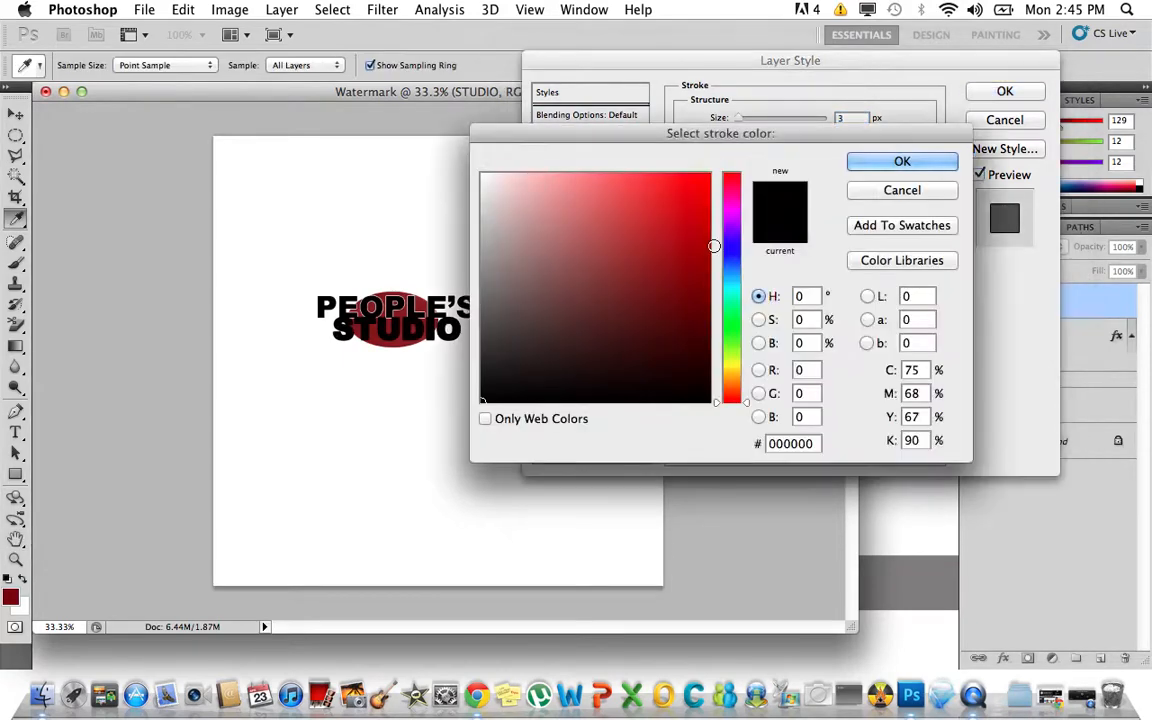
left_click(483, 177)
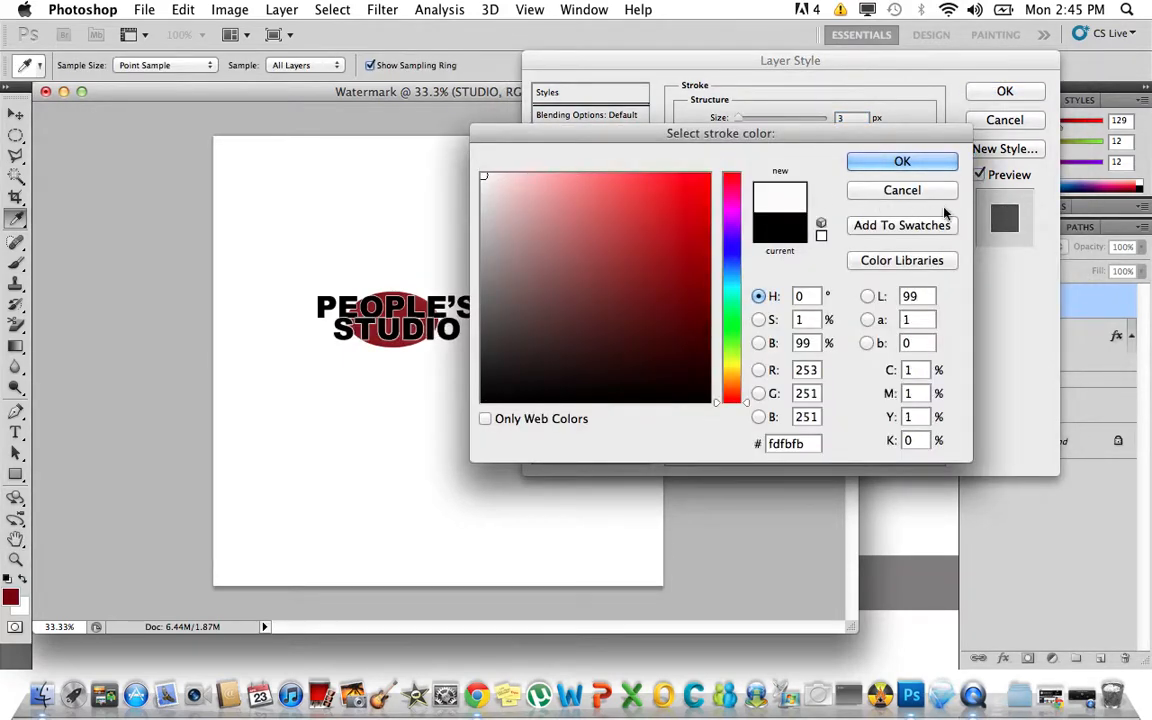
left_click(920, 164)
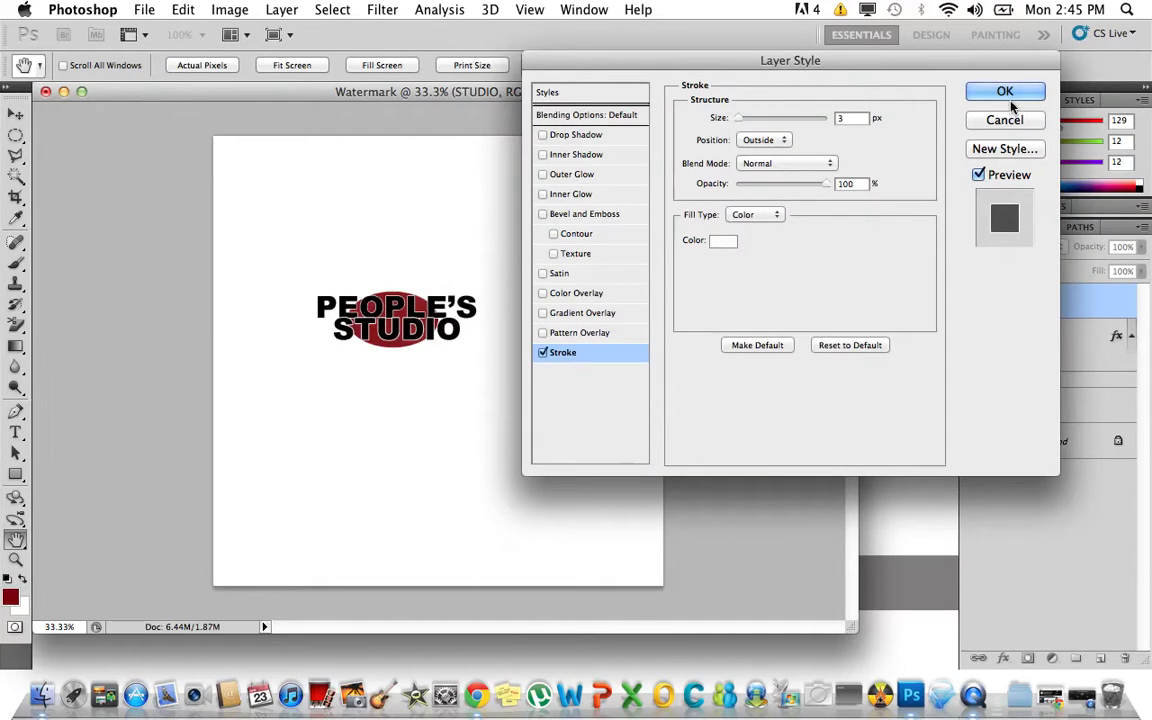
left_click(1006, 91)
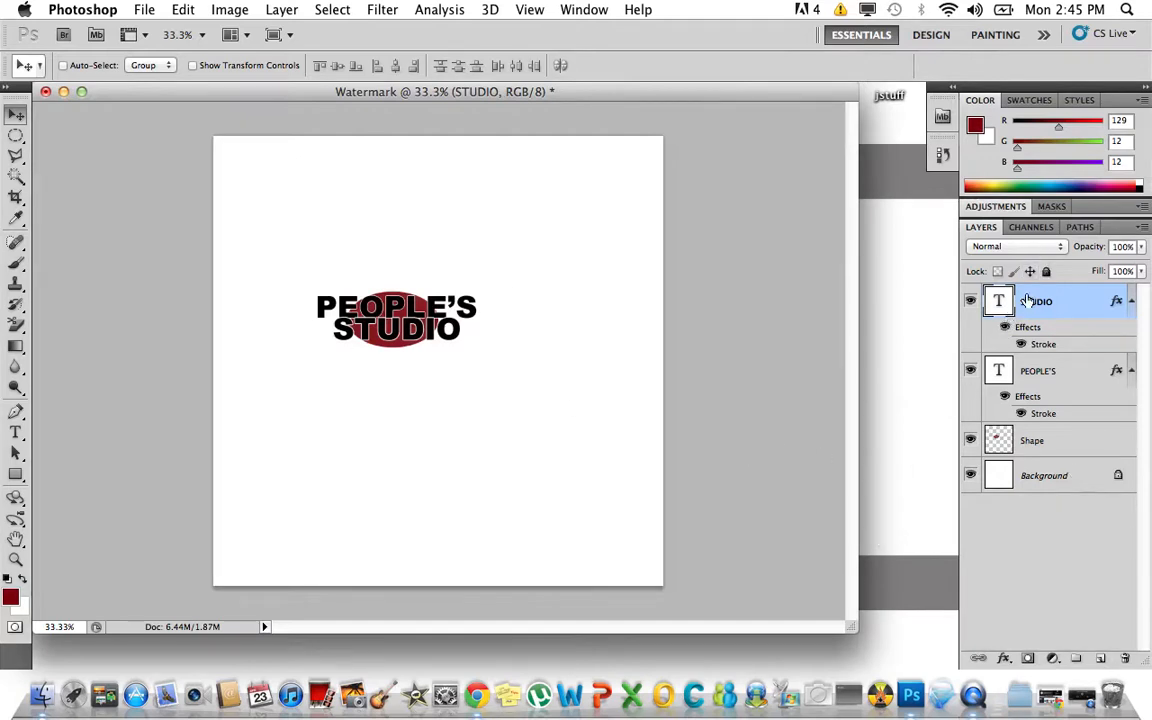
Flatten the watermark image into a single Background layer
left_click(270, 10)
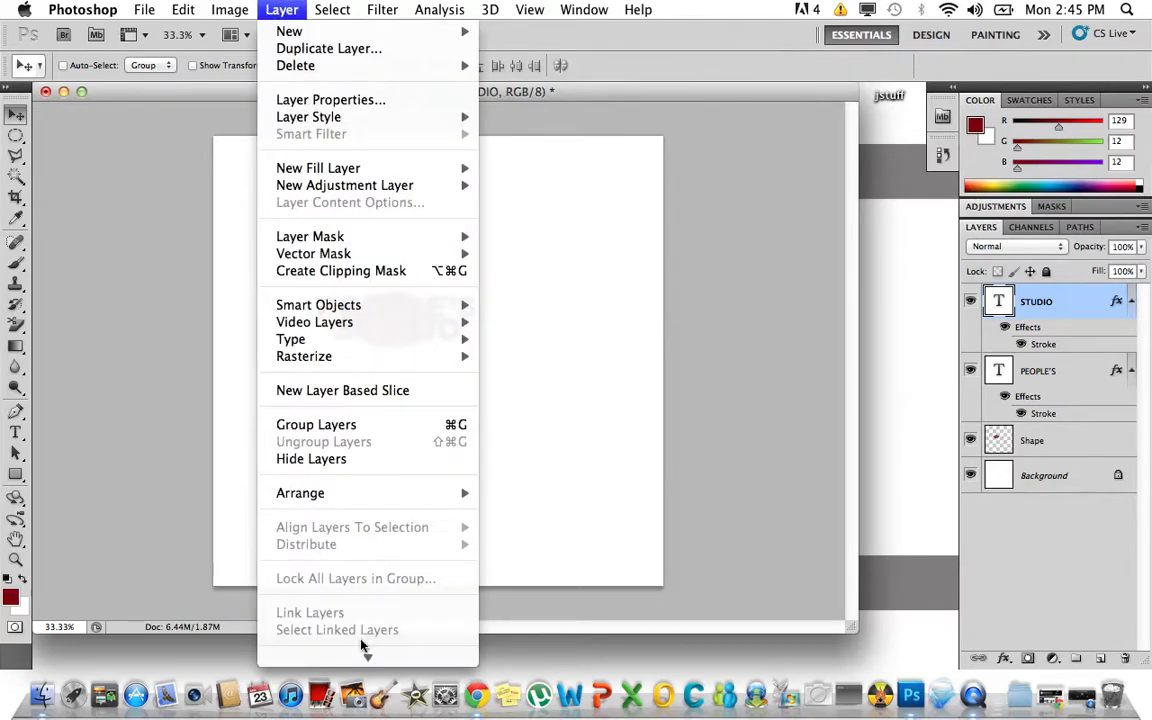
mouse_move(364, 657)
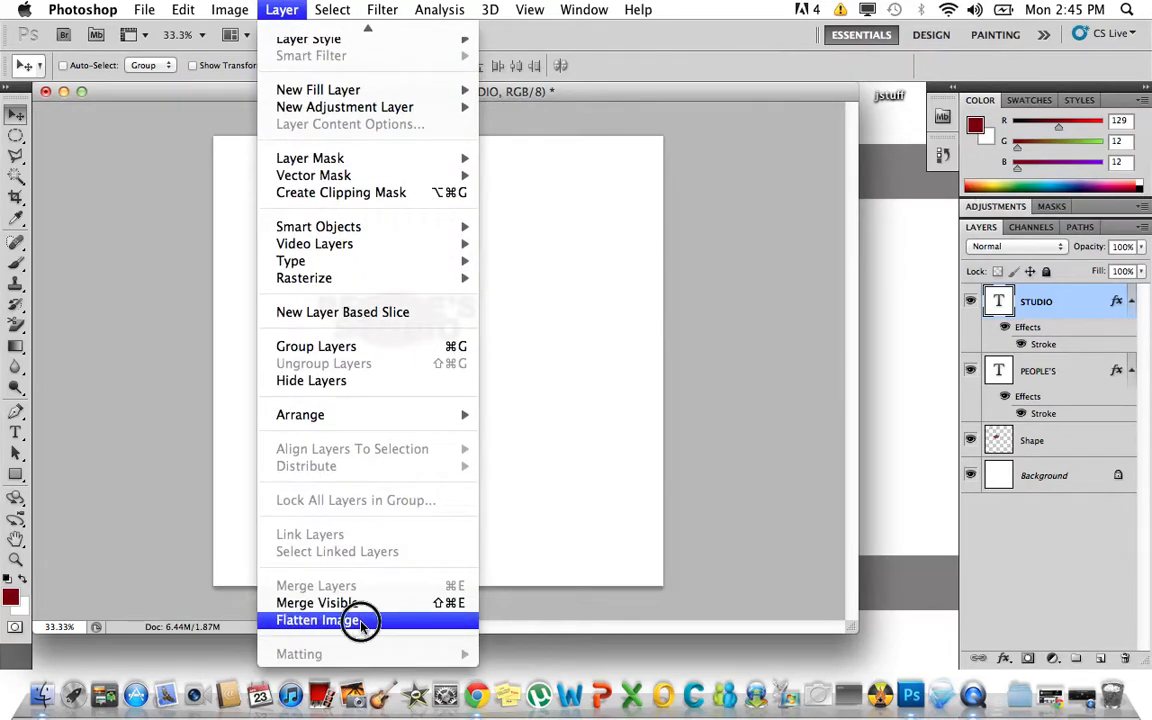
left_click(361, 621)
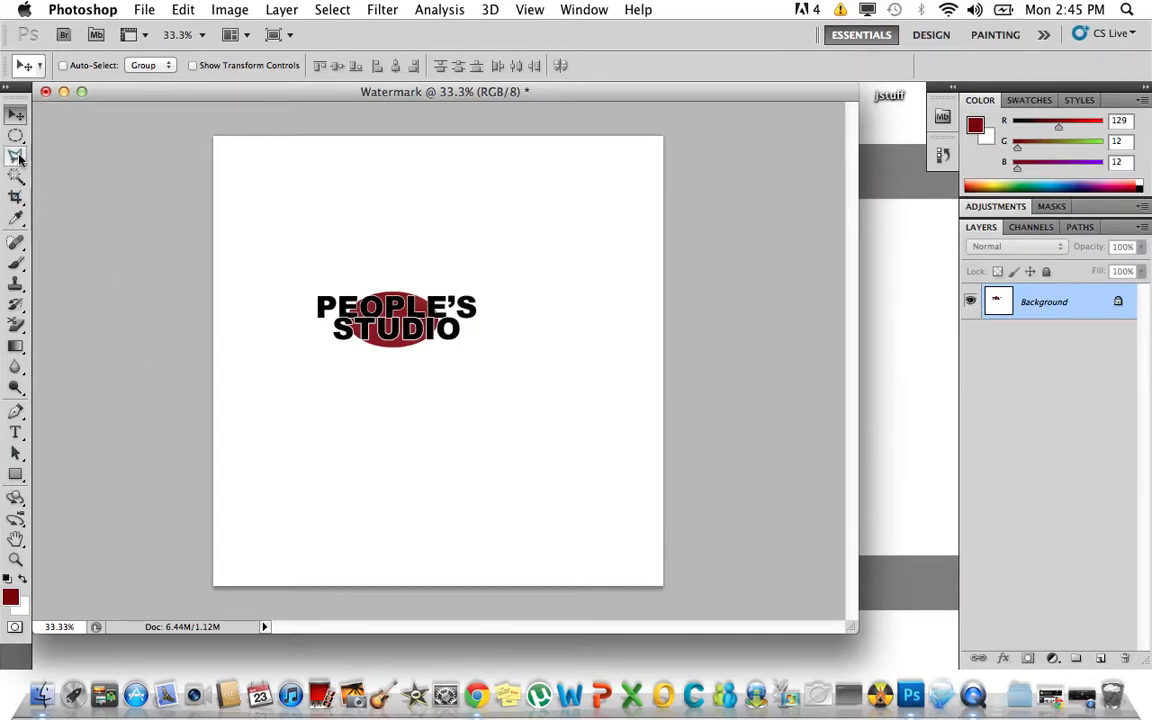
Erase the white background around the PEOPLE'S STUDIO logo across the whole canvas with the Background Eraser at 1364 px
mouse_move(16, 328)
left_mouse_down()
mouse_move(60, 337)
mouse_move(62, 322)
mouse_move(16, 337)
mouse_move(52, 334)
mouse_move(59, 347)
left_mouse_up()
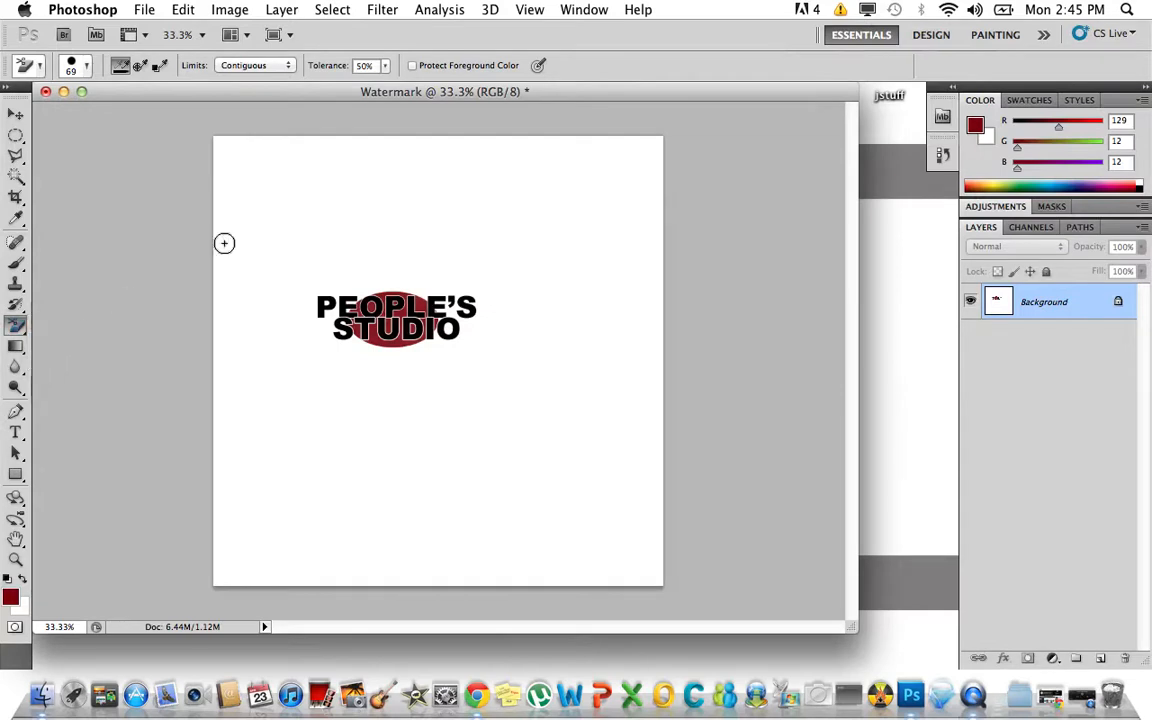
left_click(86, 70)
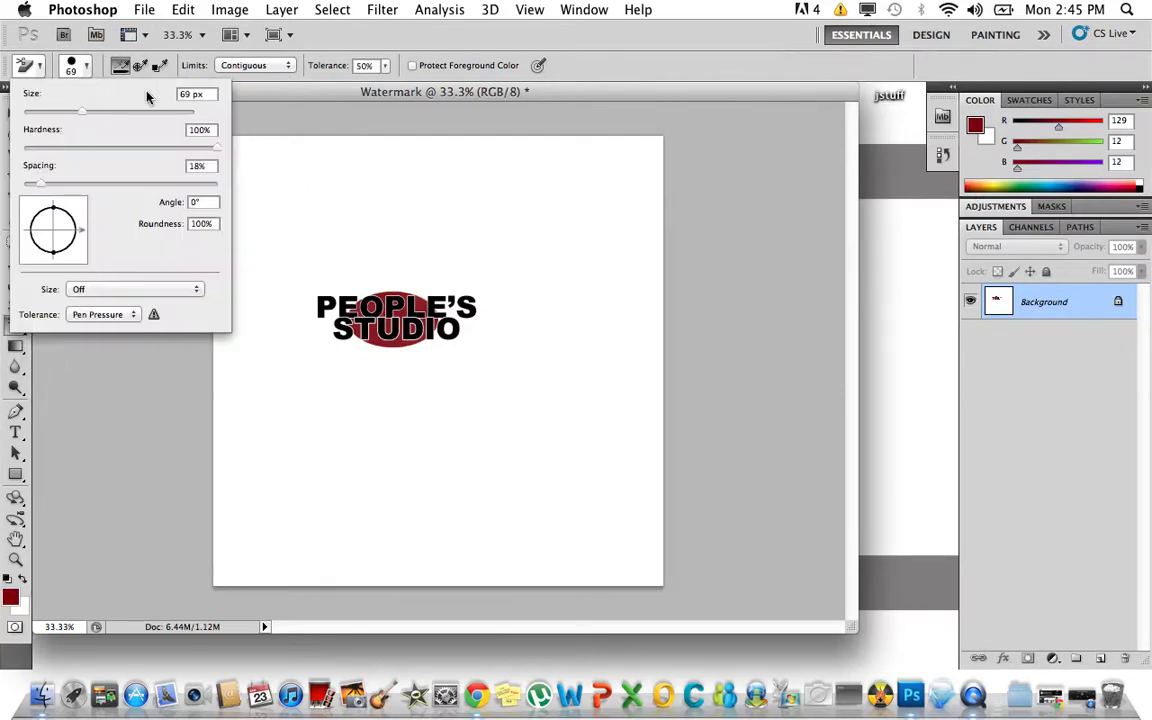
left_click(187, 112)
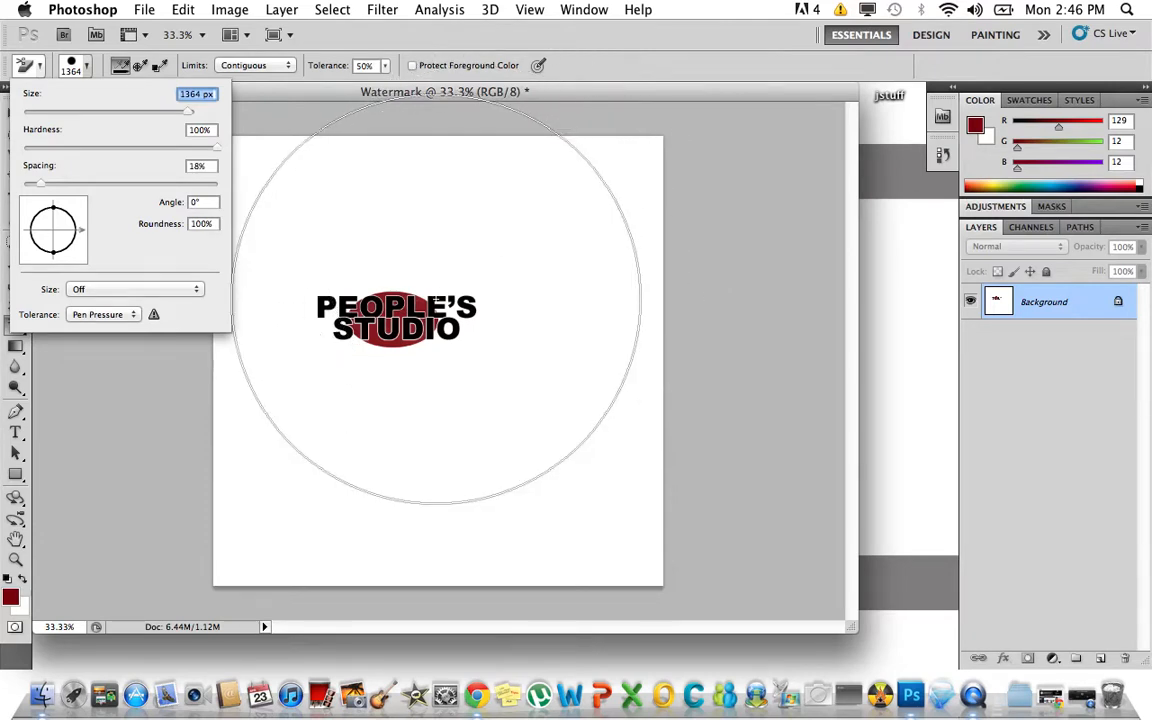
key("Return")
left_click(536, 251)
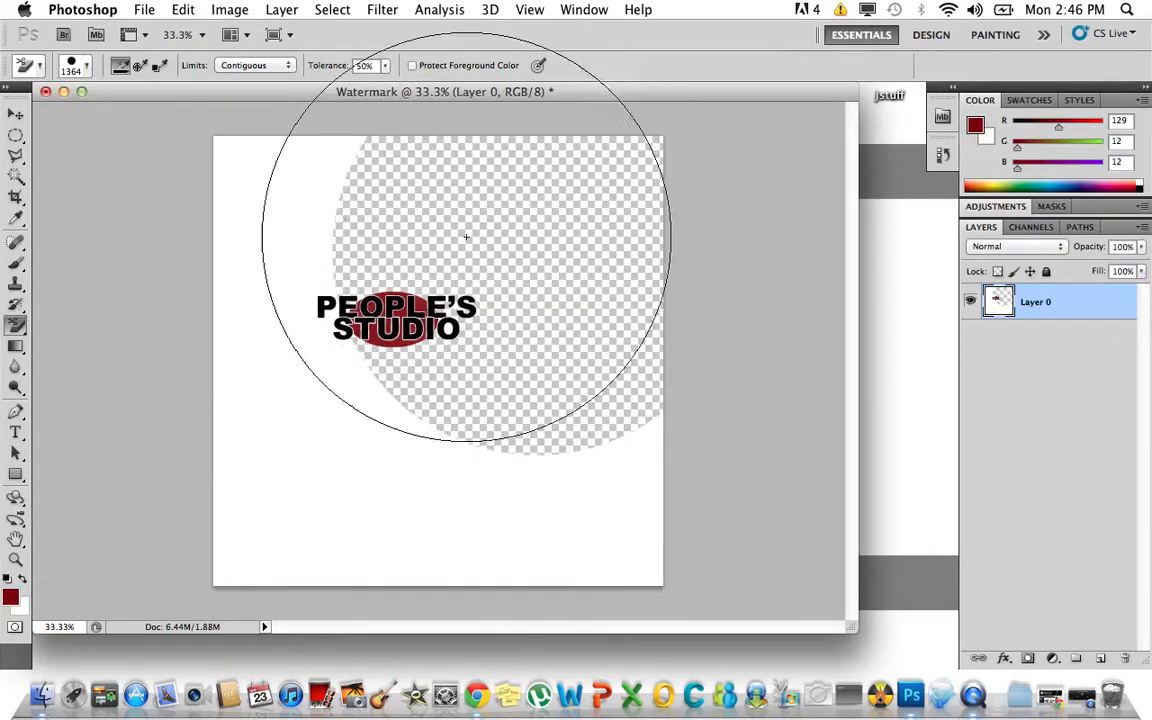
left_click(309, 256)
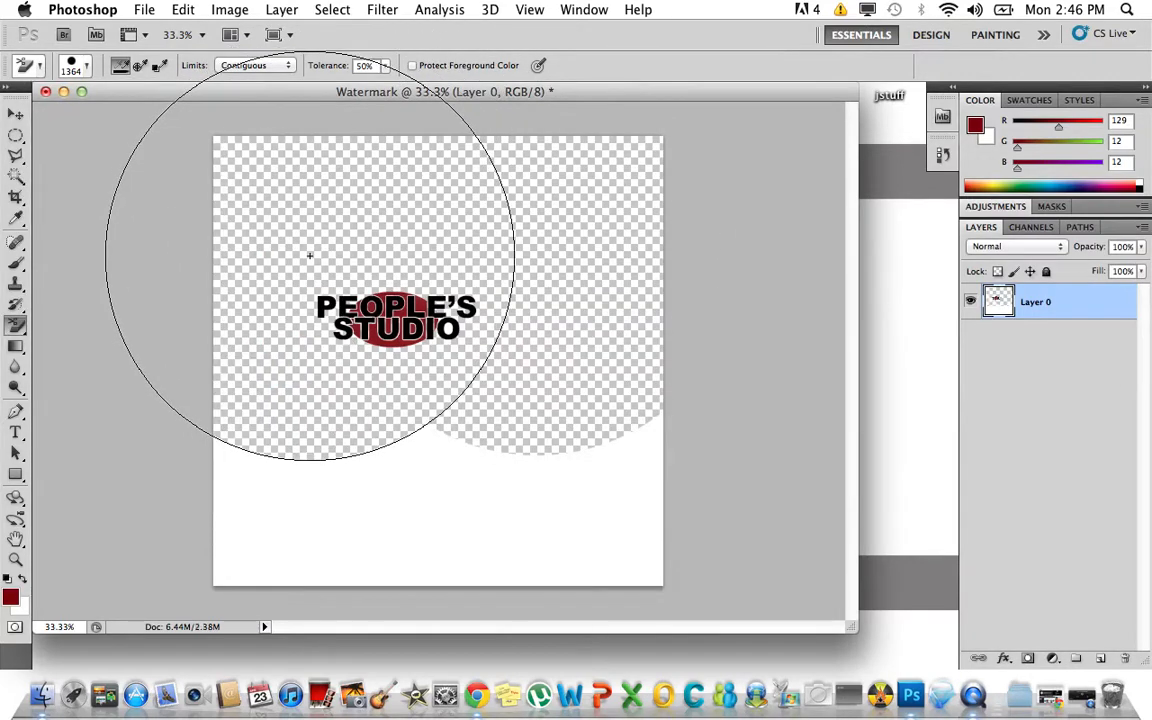
left_click(275, 550)
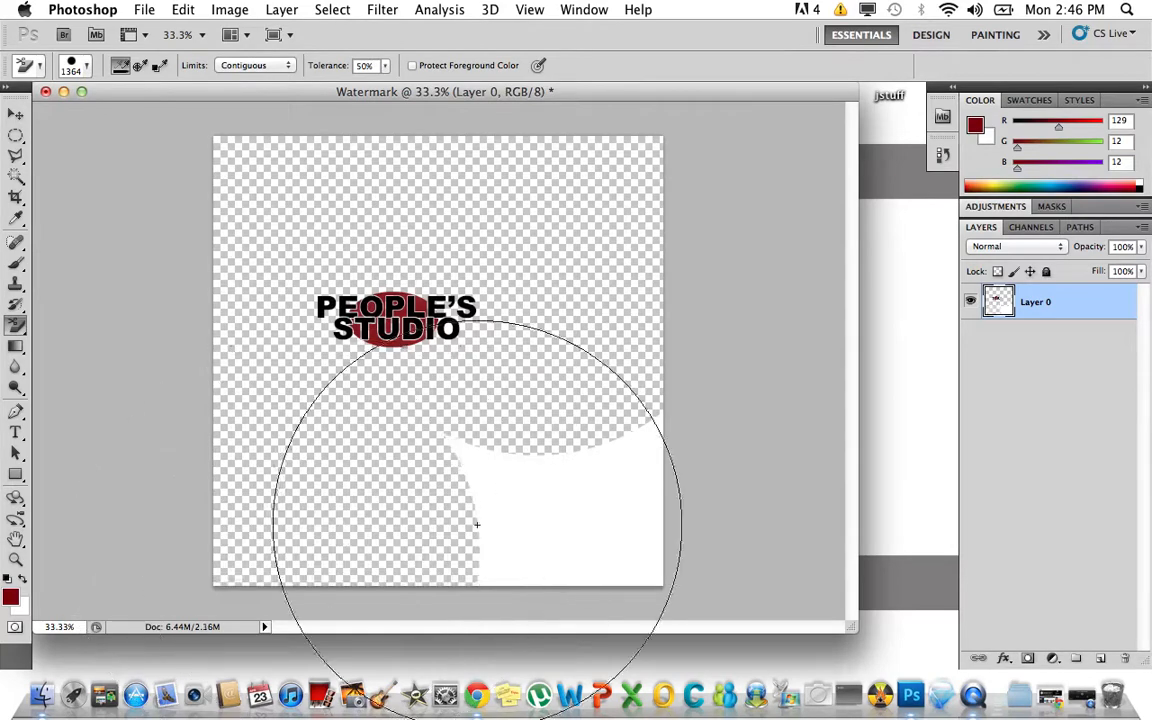
left_click(565, 523)
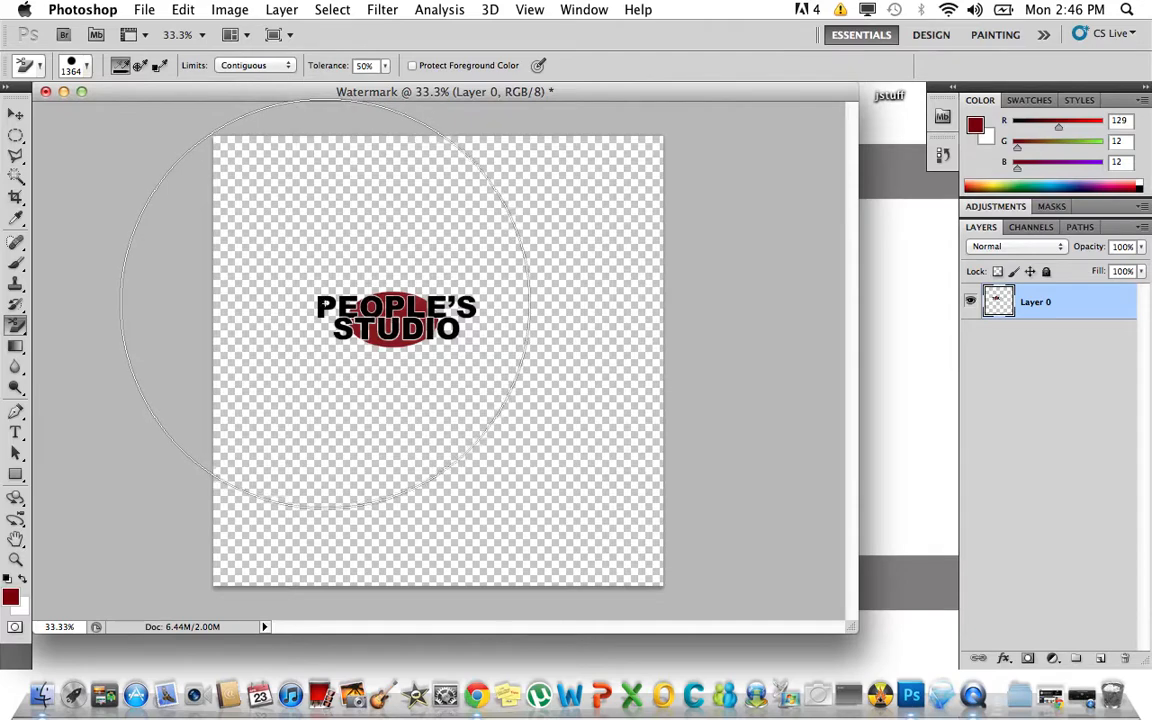
Set the Background Eraser brush size to 81 px
left_click(88, 66)
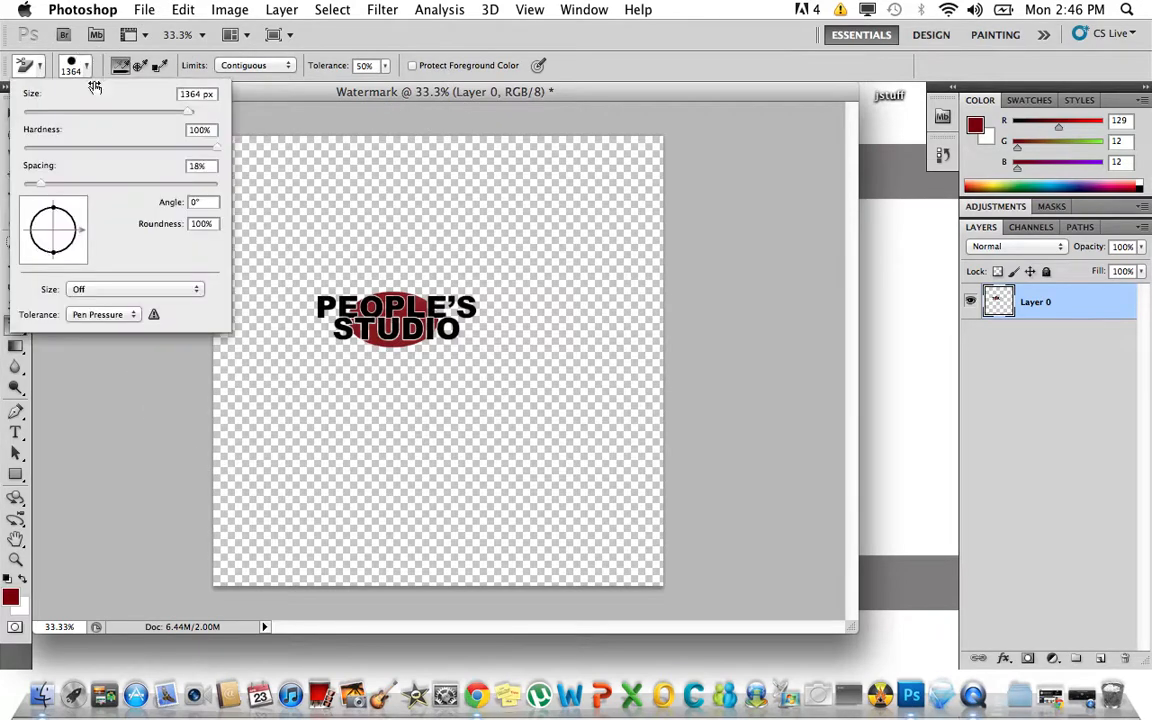
left_click(92, 112)
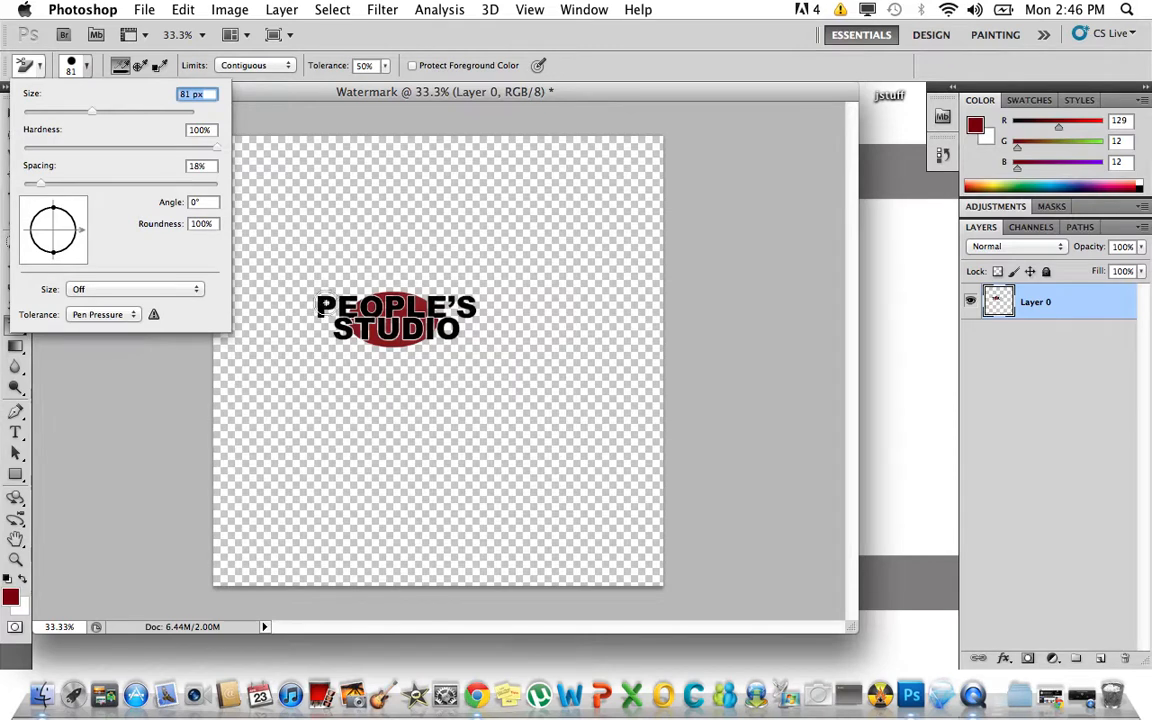
key("Return")
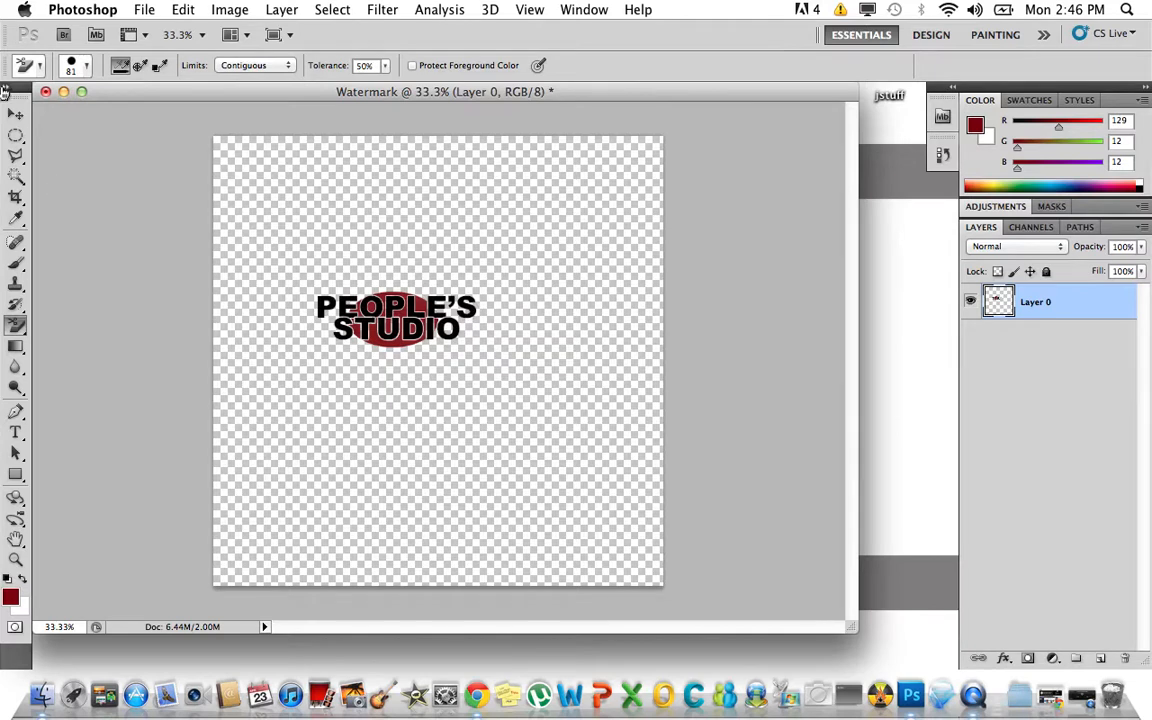
Crop the canvas to a rectangle around the PEOPLE'S STUDIO logo, leaving a transparent margin on every side
left_click(15, 116)
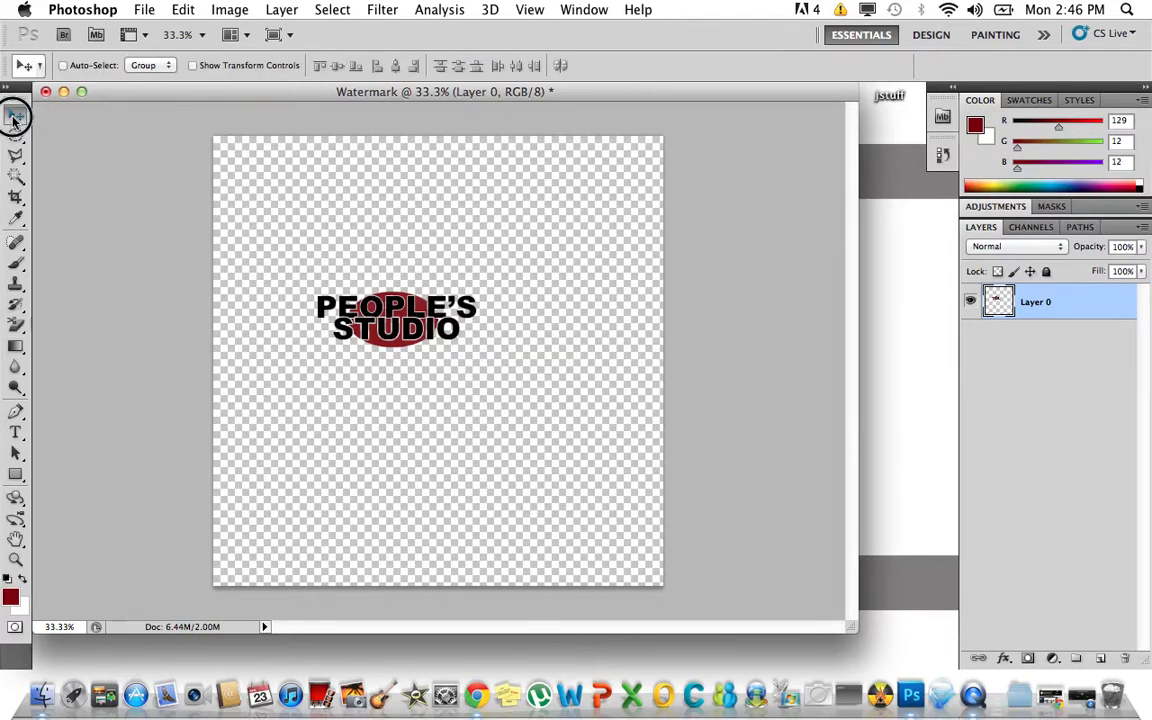
left_click(16, 196)
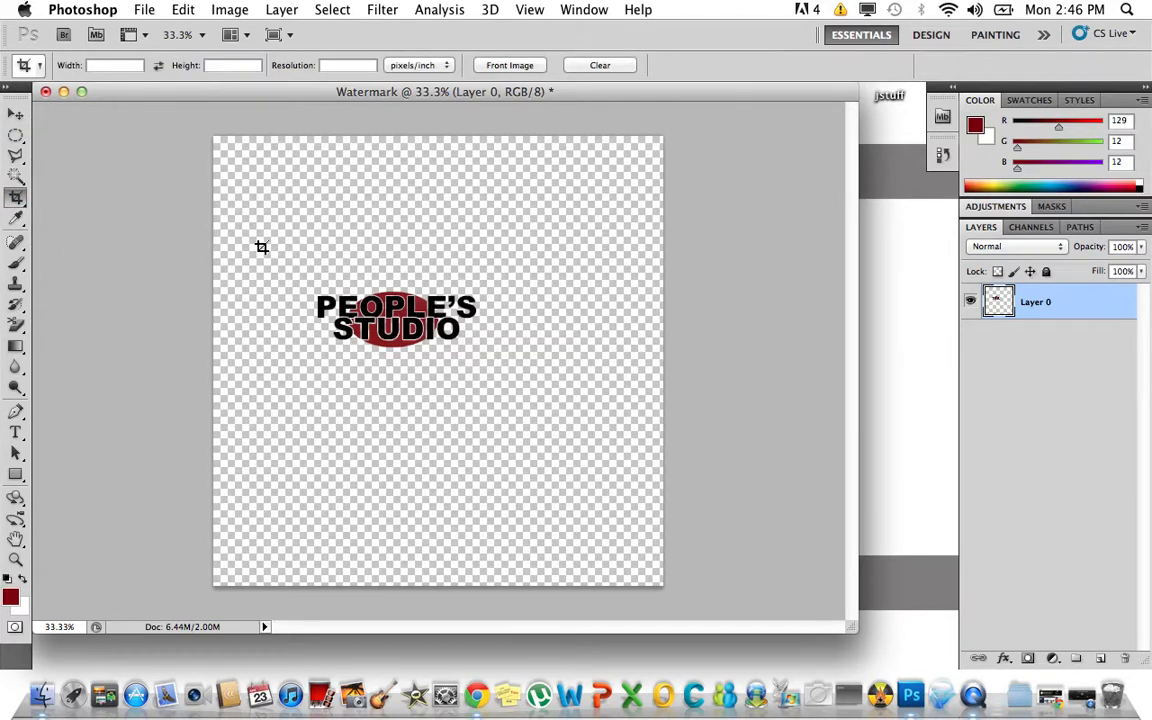
mouse_move(261, 247)
left_mouse_down()
mouse_move(395, 283)
mouse_move(535, 398)
left_mouse_up()
key("Return")
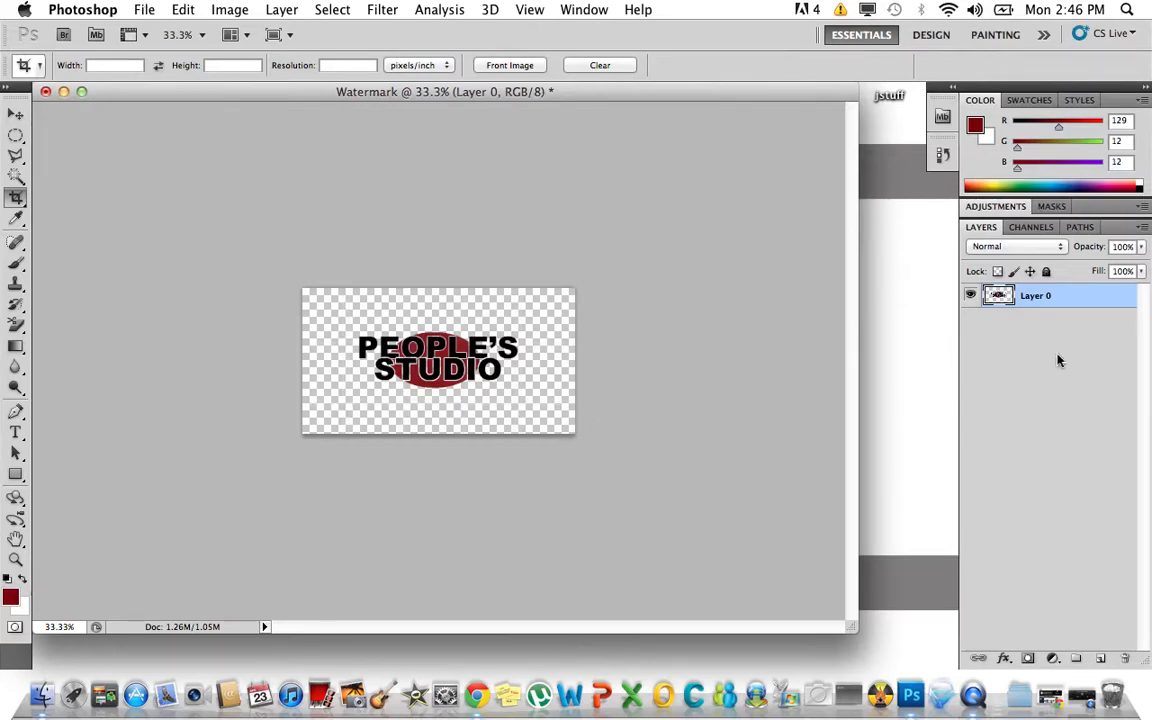
key("h")
double_click(1078, 300)
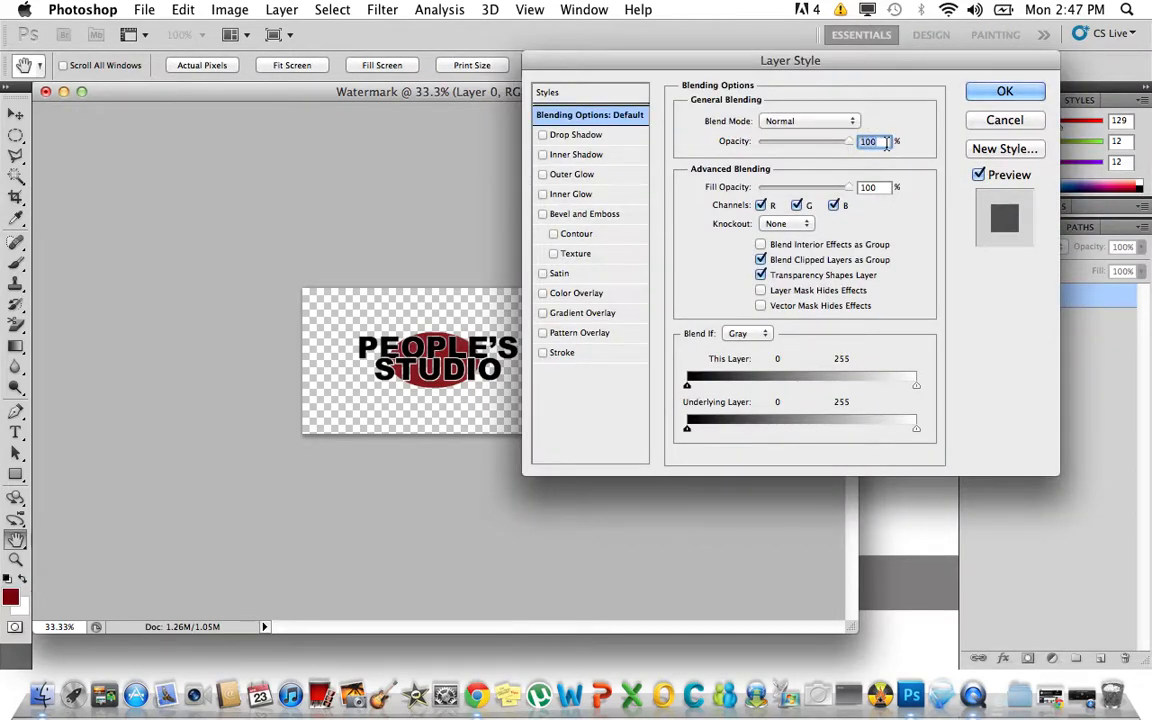
left_click(1004, 93)
key("c")
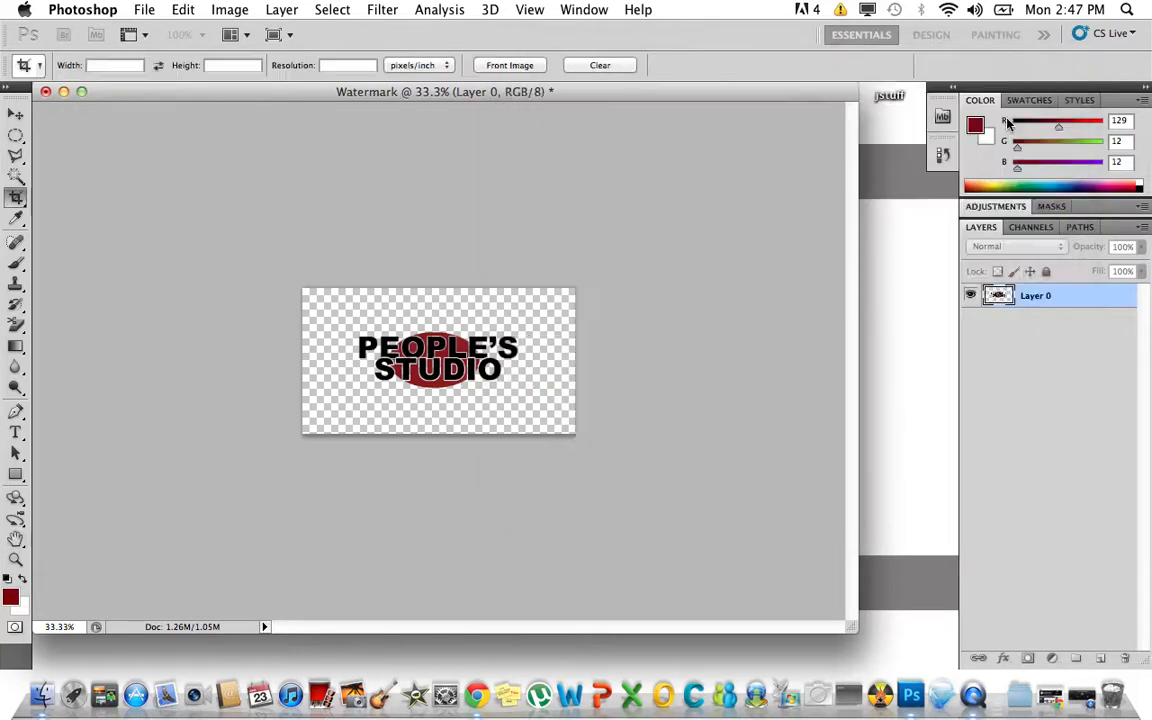
Lower the logo layer's opacity to 91% and deselect the layer
left_click(1143, 247)
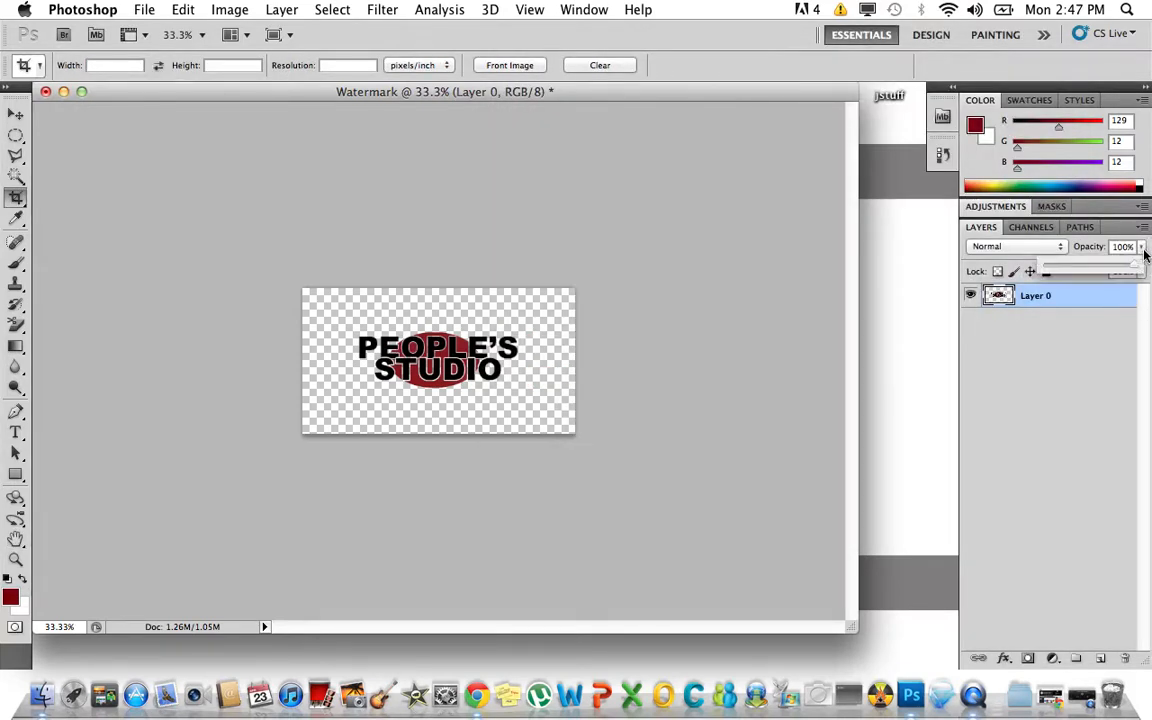
mouse_move(1135, 271)
left_mouse_down()
mouse_move(1072, 268)
mouse_move(1136, 262)
mouse_move(1117, 263)
mouse_move(1127, 265)
left_mouse_up()
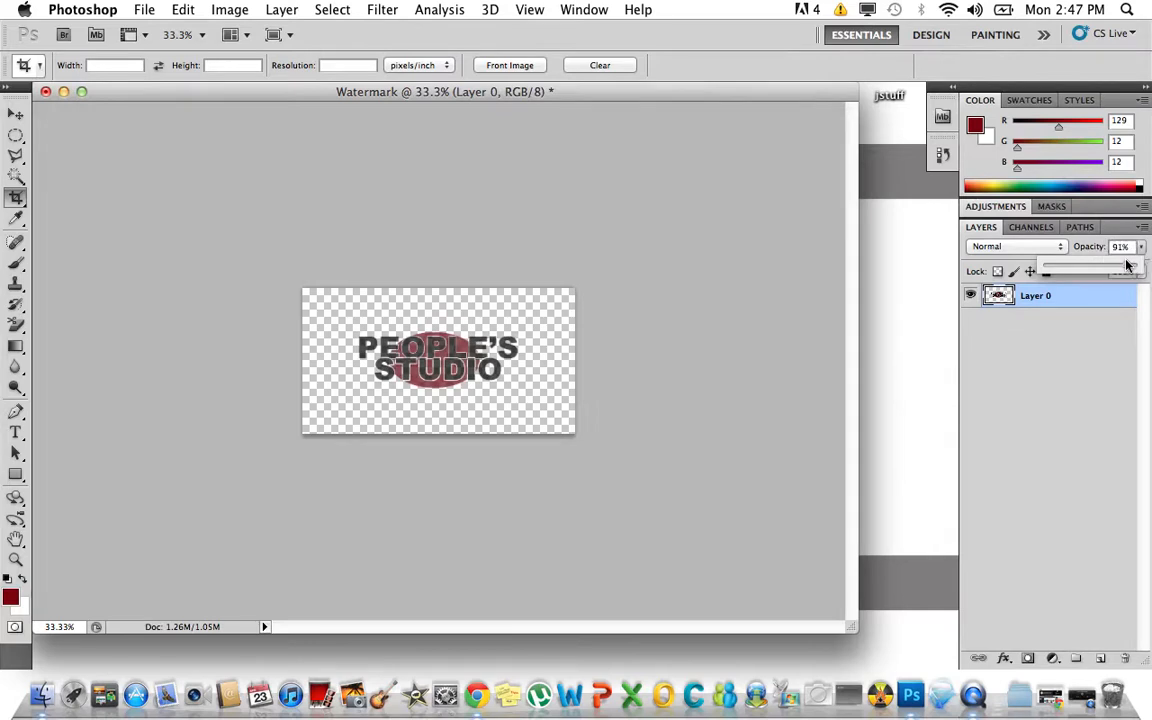
left_click(1097, 349)
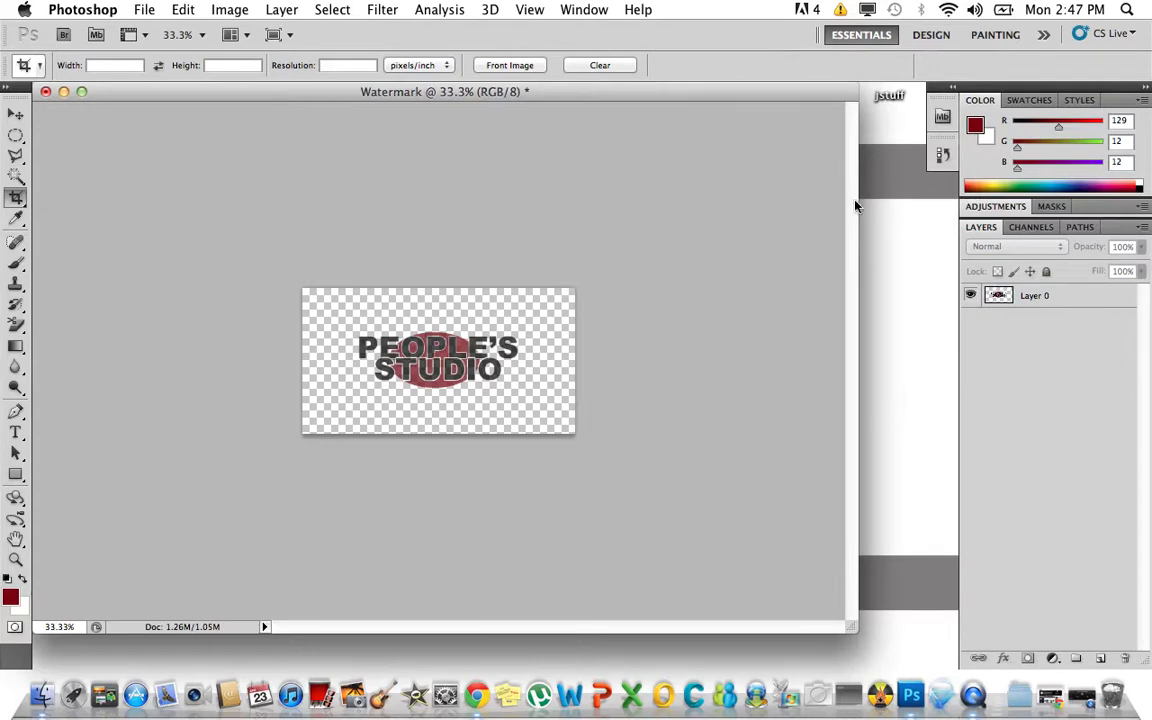
Save the image as Watermark.psd in Photoshop format in the Tutorials folder, with Maximize Compatibility on
left_click(144, 12)
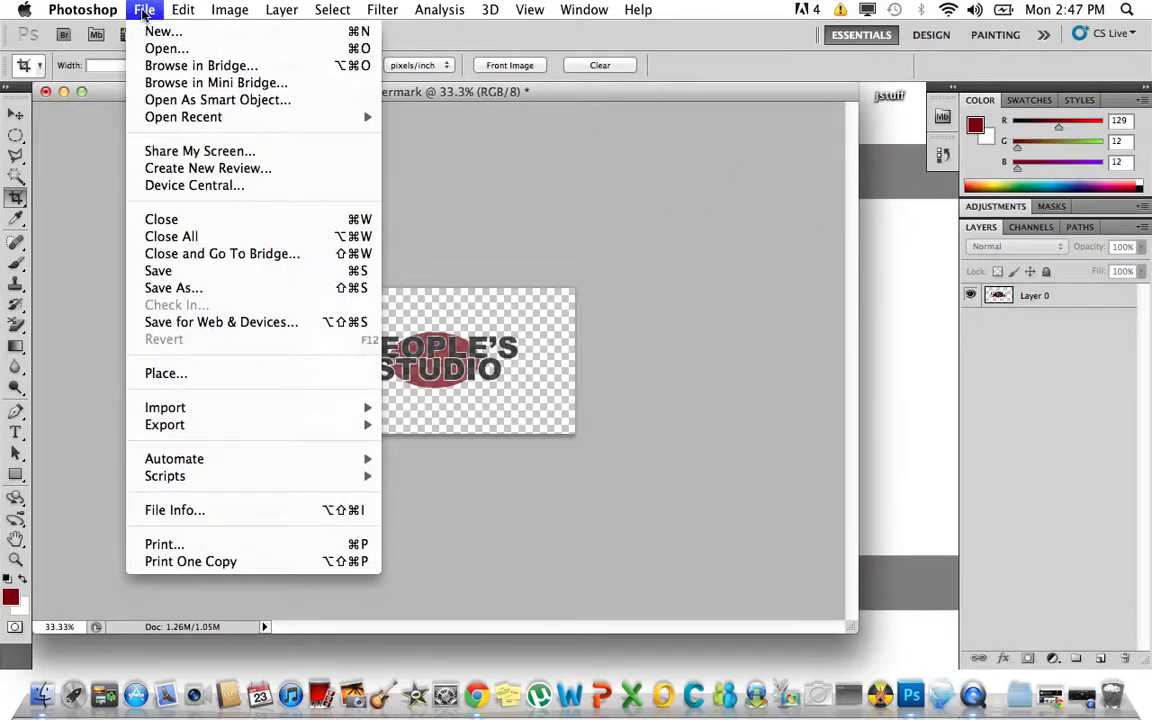
left_click(232, 289)
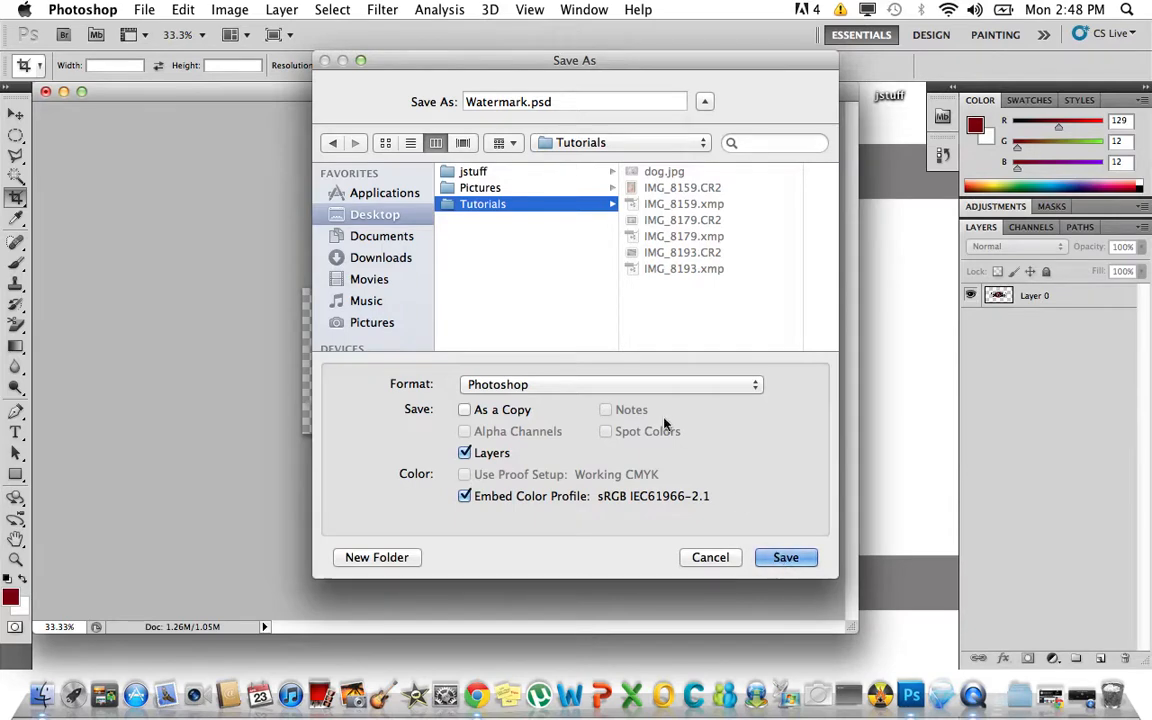
left_click(795, 556)
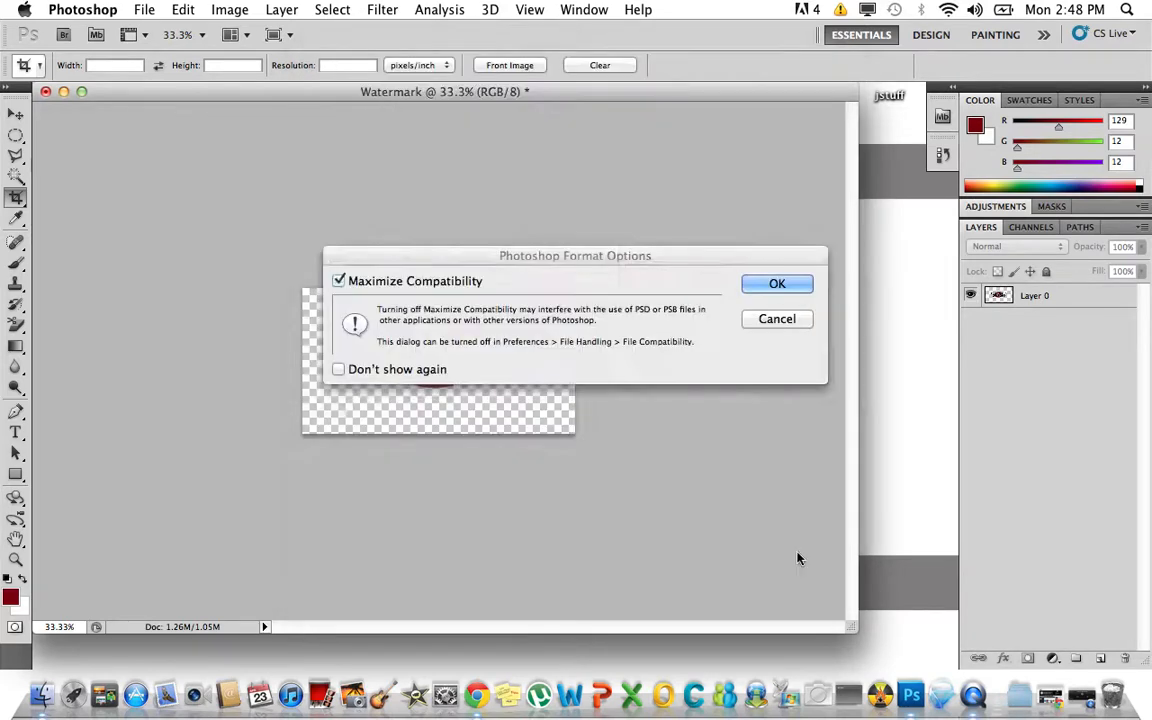
left_click(789, 283)
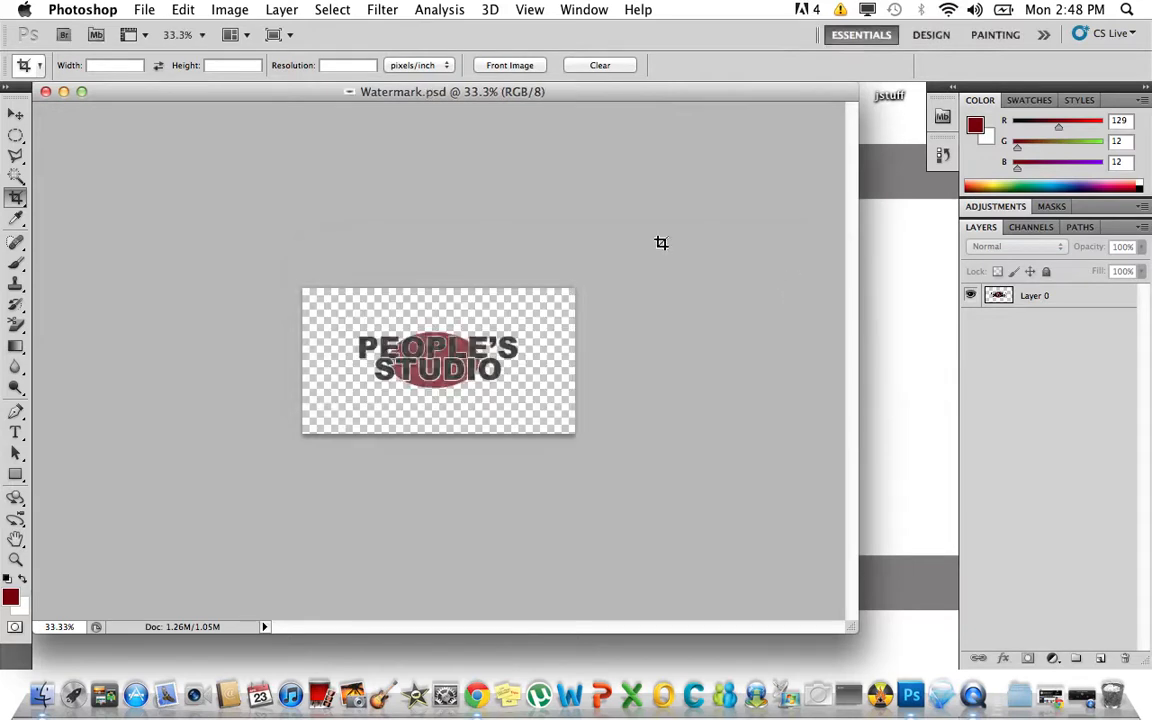
Open the railway track photo IMG_8193.CR2 from the Tutorials folder, accepting its existing Camera Raw settings
left_click(143, 13)
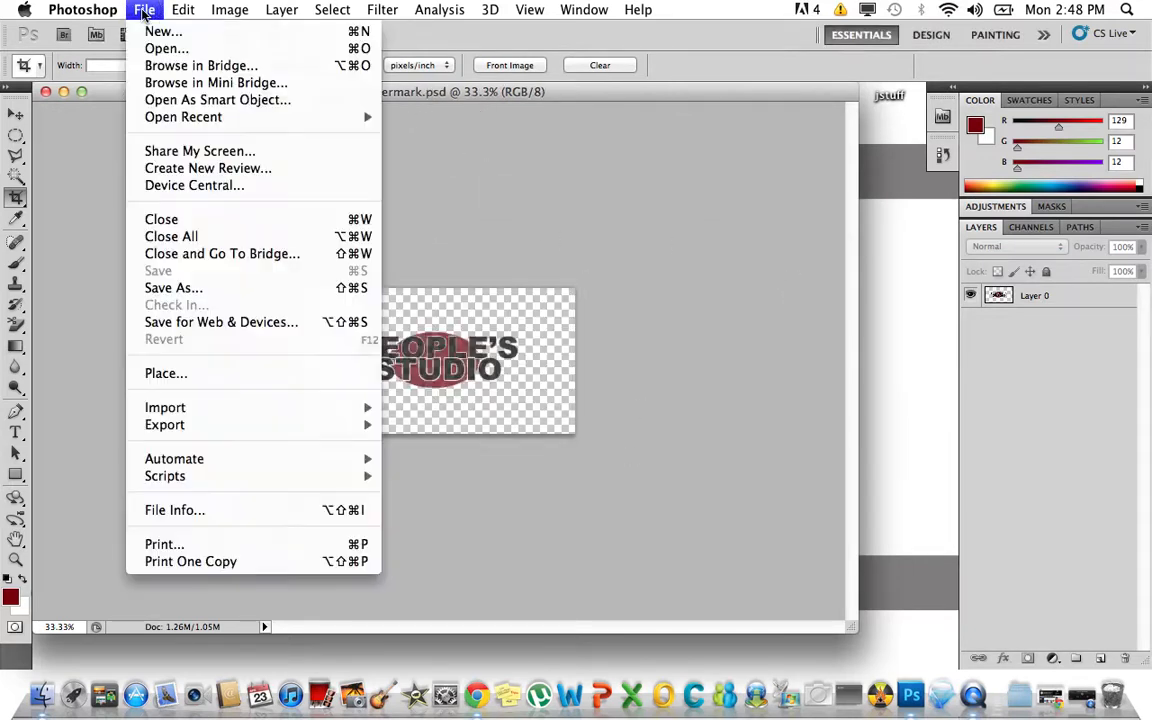
left_click(193, 50)
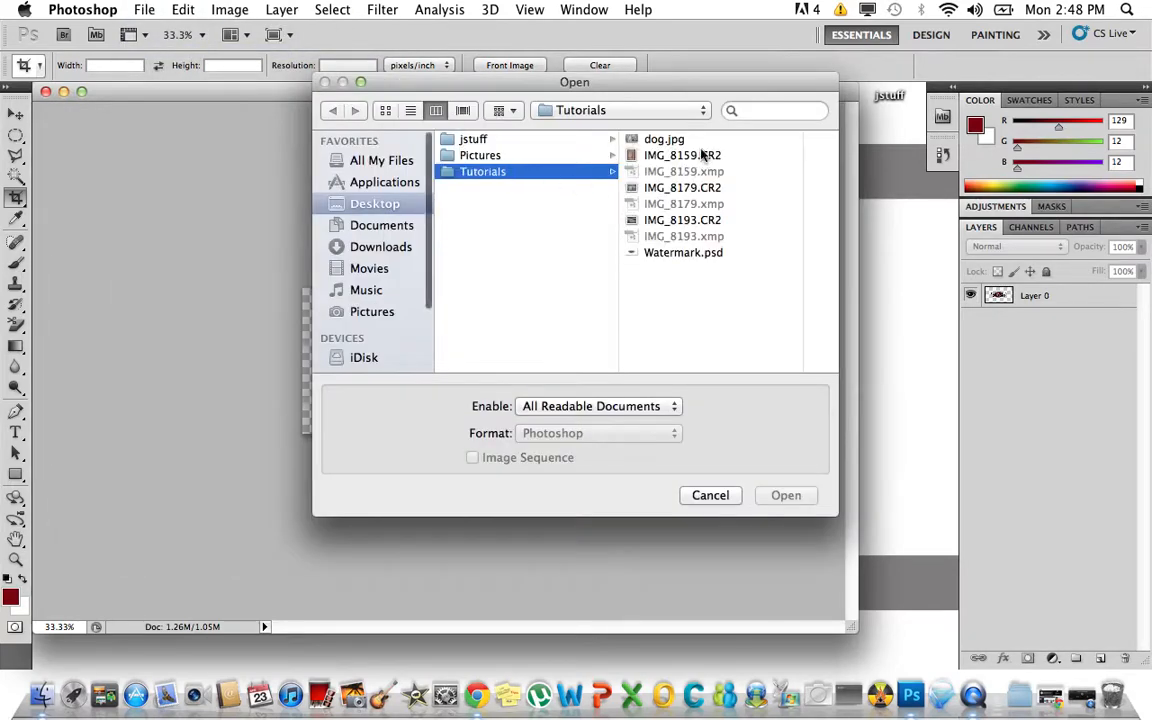
left_click(670, 157)
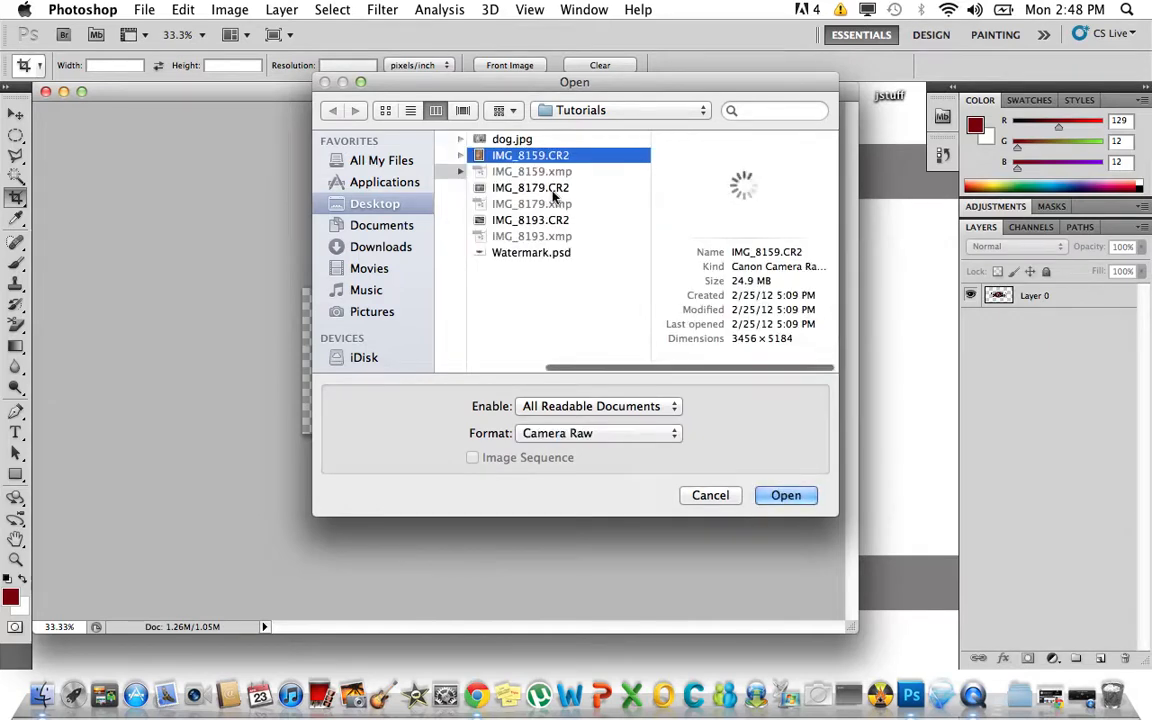
left_click(549, 188)
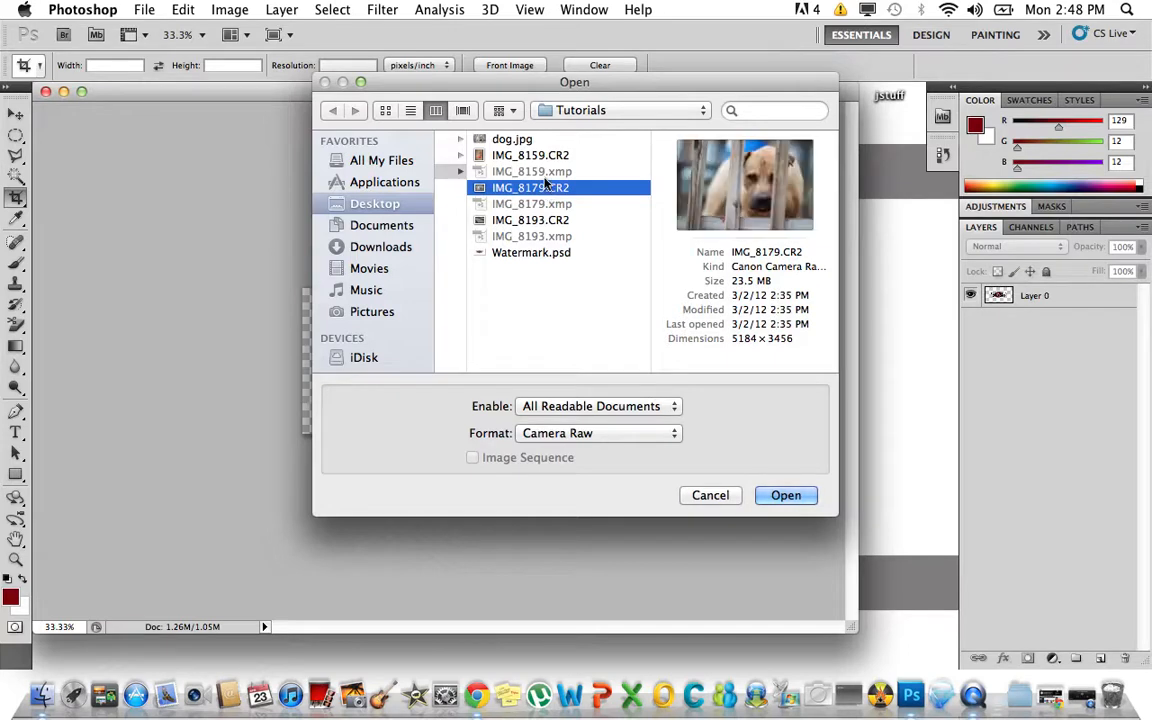
left_click(537, 220)
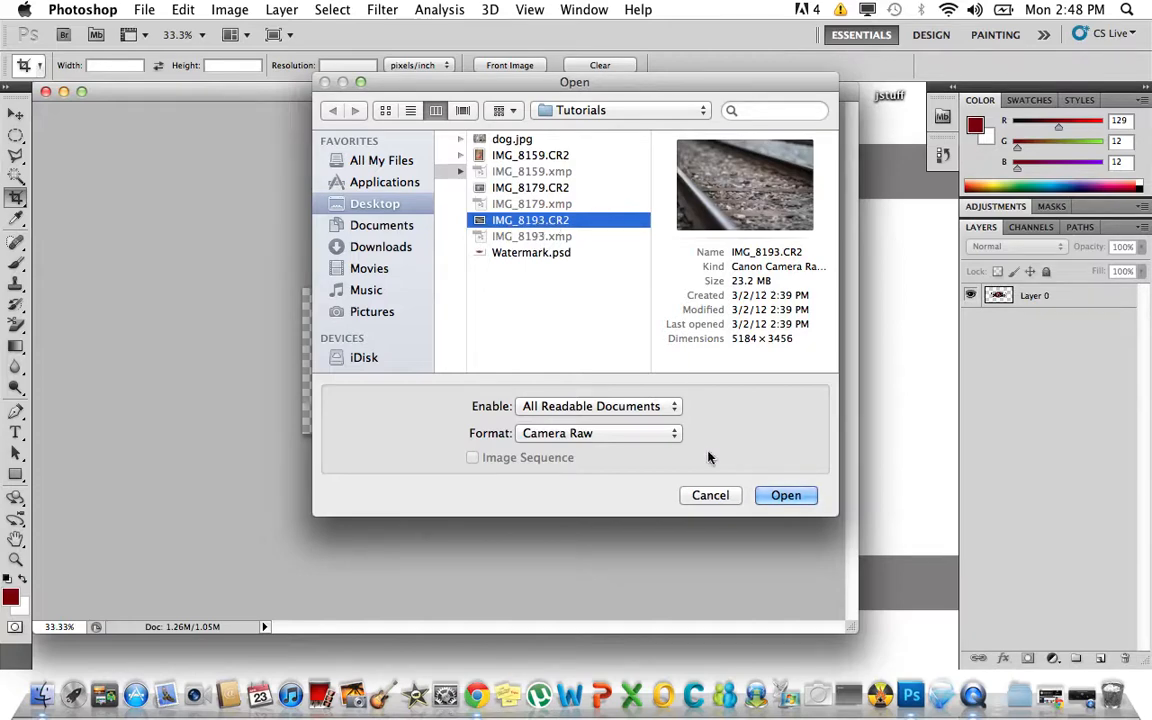
left_click(786, 497)
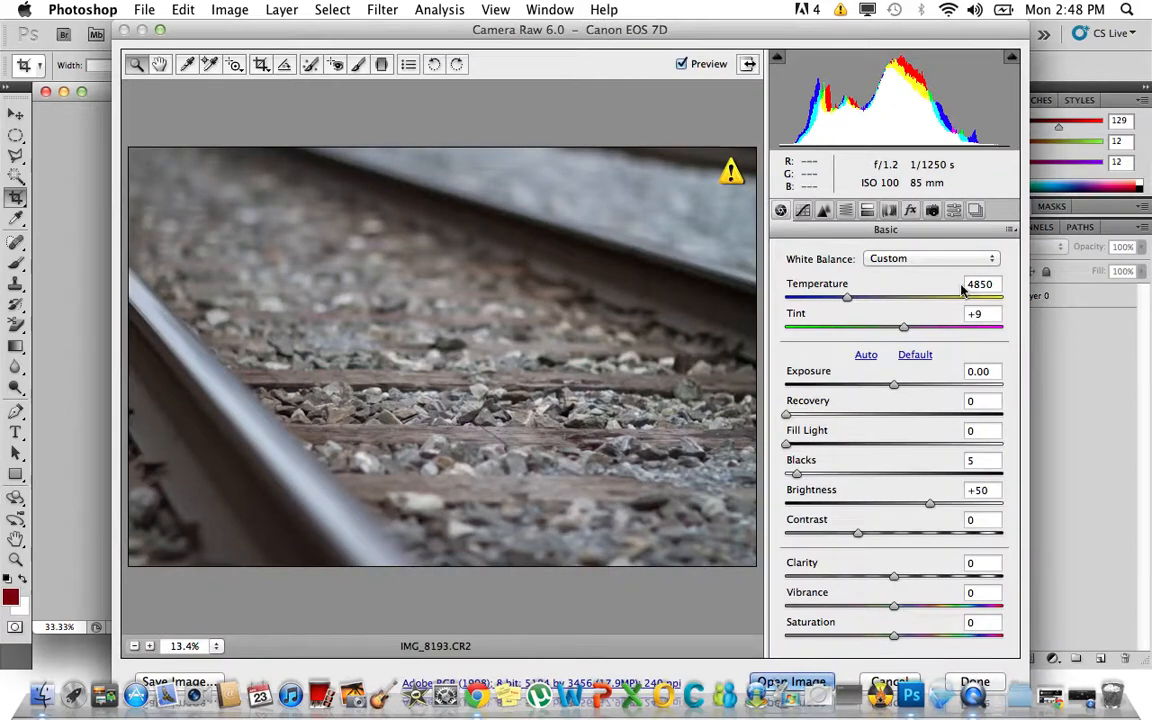
key("Return")
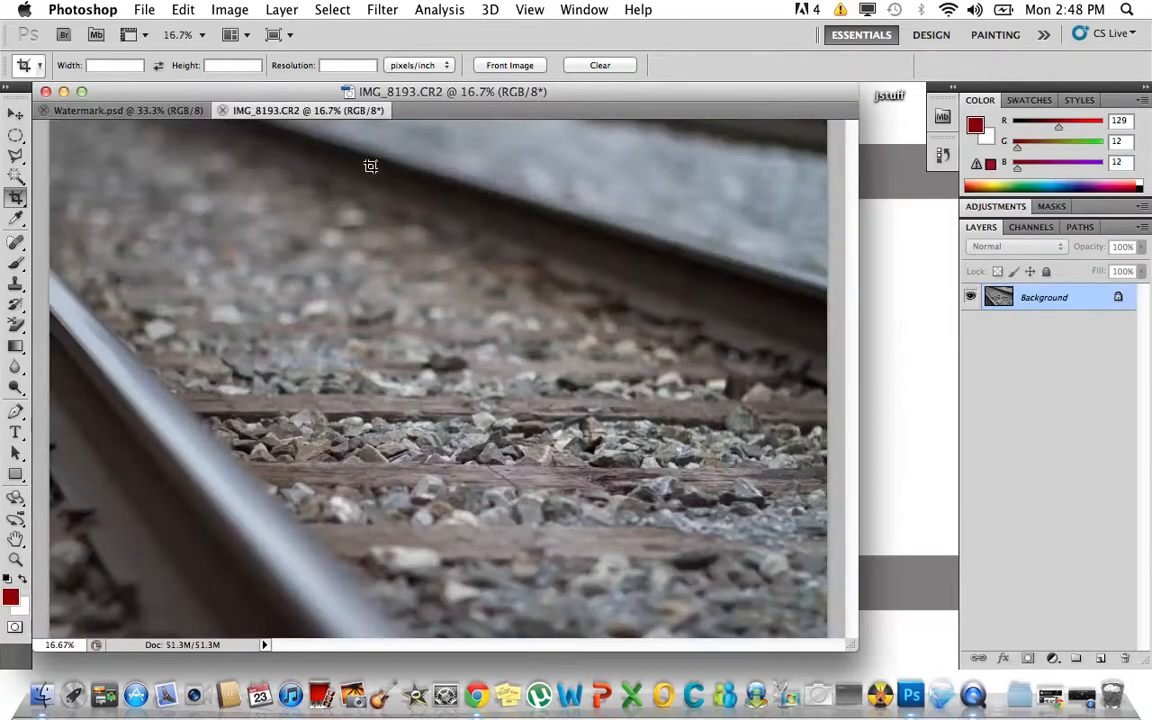
Copy the logo layer from Watermark.psd onto the railway track photo, accepting the color conversion, and place it in the photo's upper-right corner
left_click(170, 112)
left_click(314, 109)
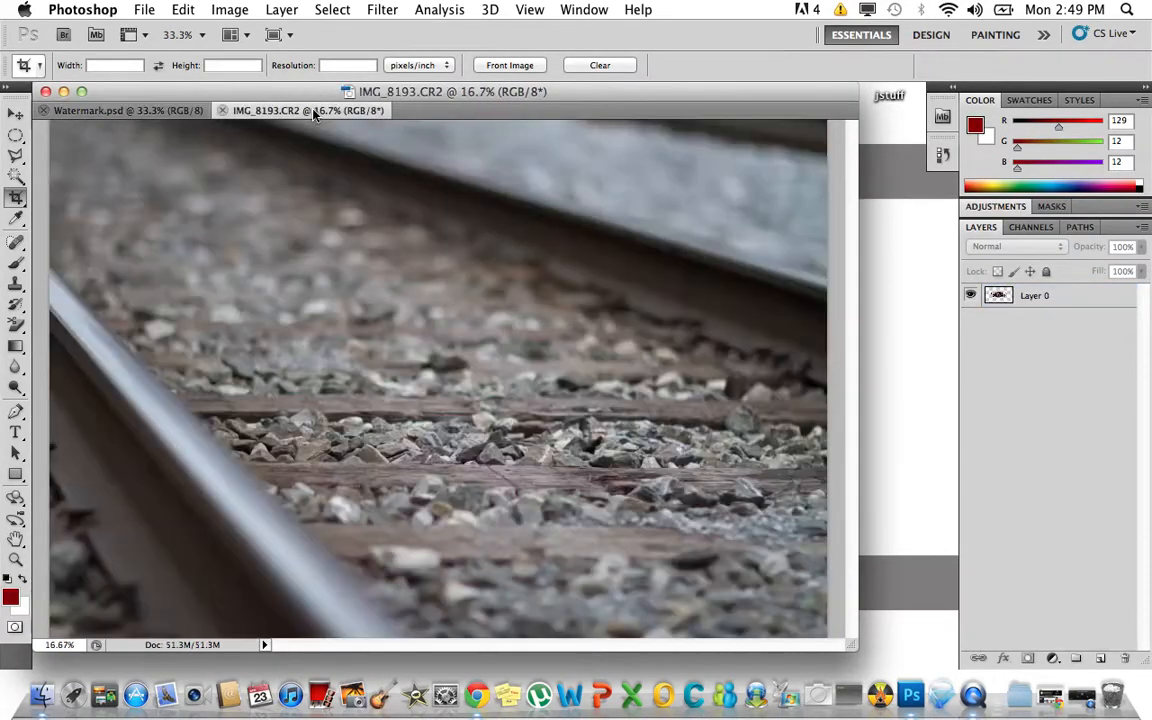
left_click(172, 112)
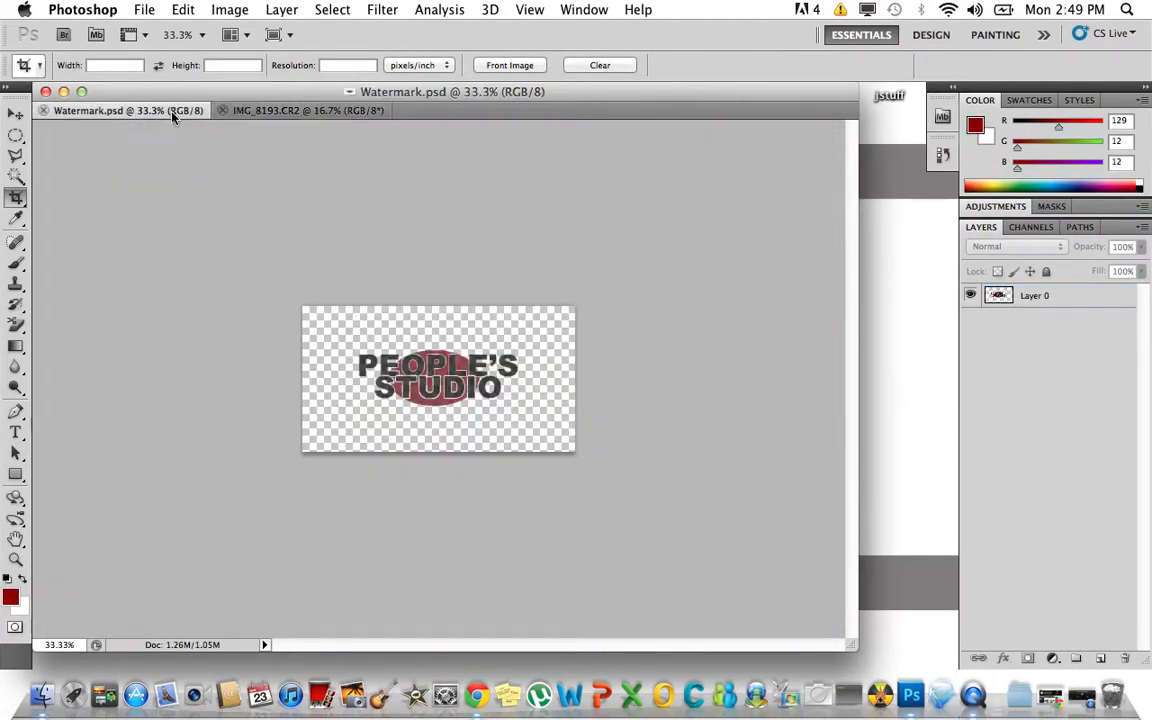
left_click(17, 117)
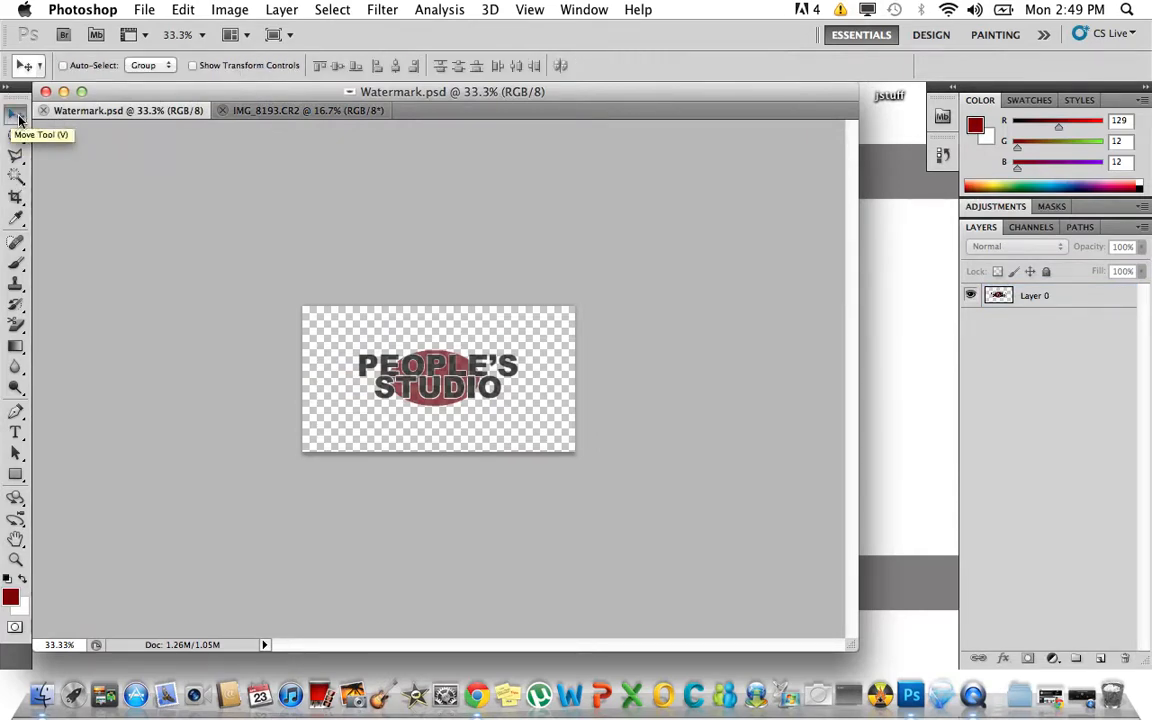
left_click(438, 381)
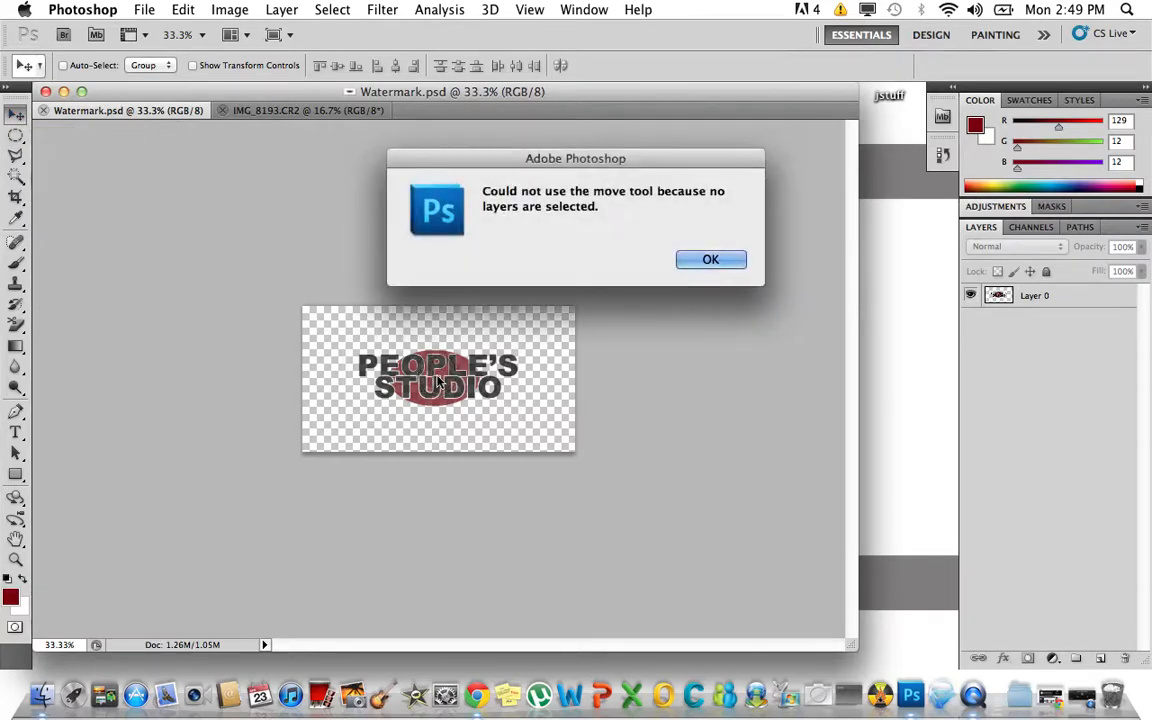
left_click(711, 260)
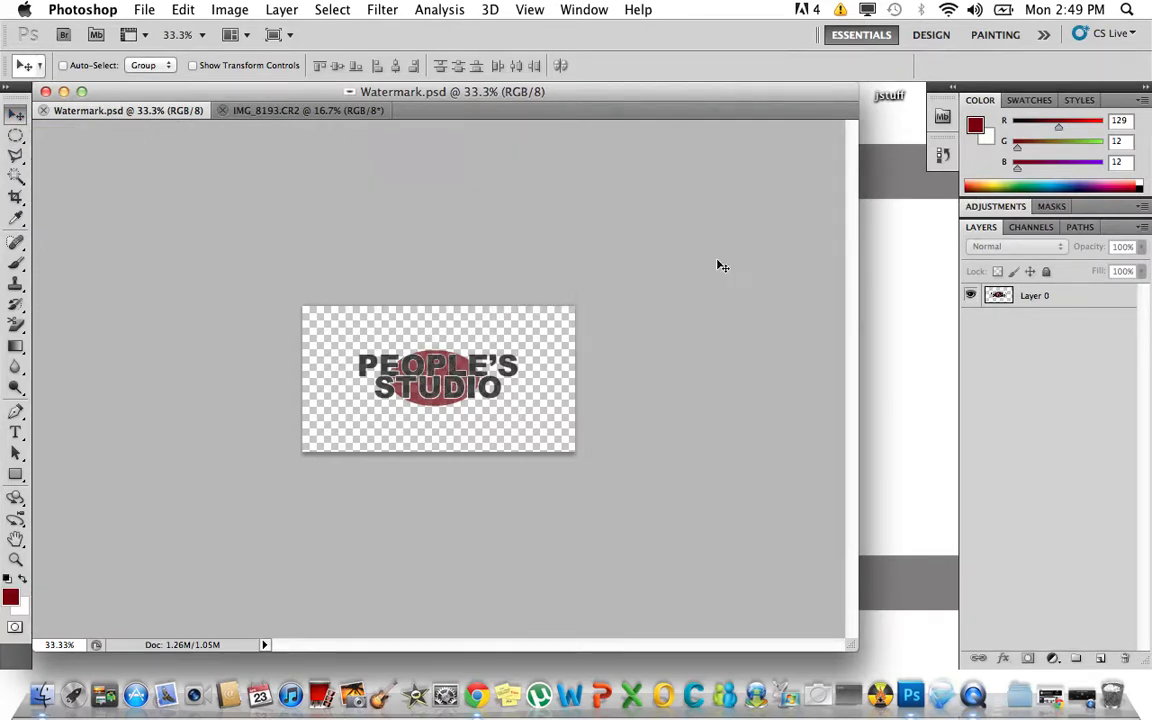
left_click(1067, 296)
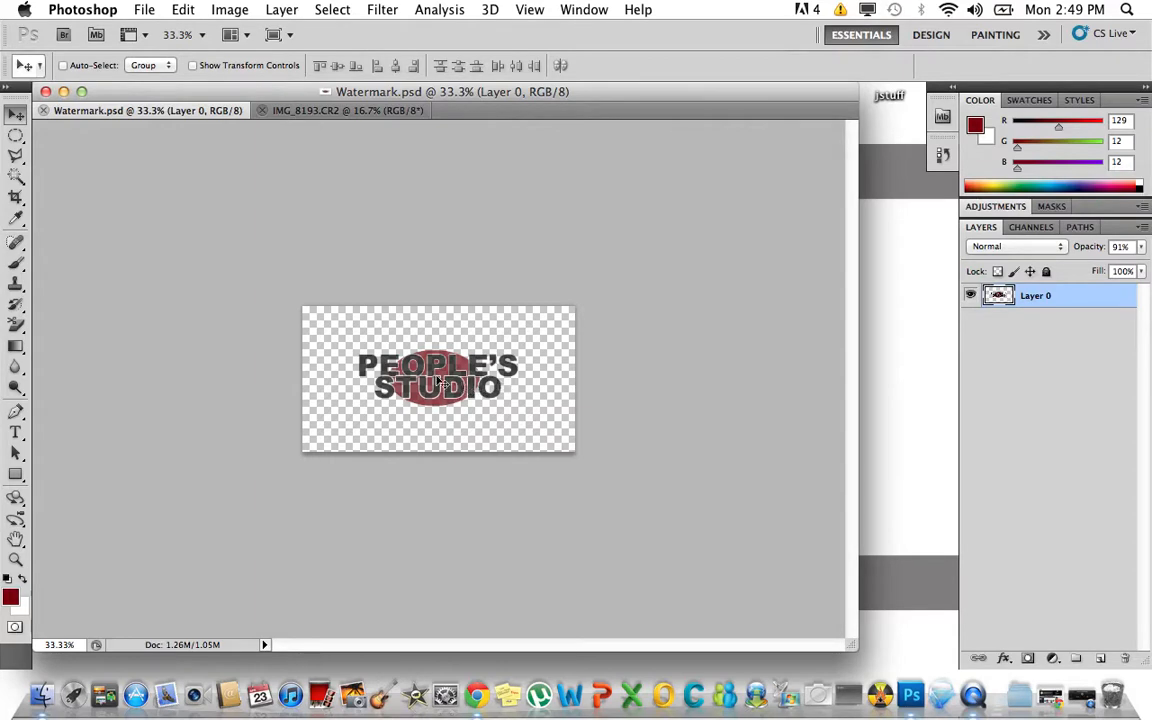
left_click_drag(434, 376, 590, 408)
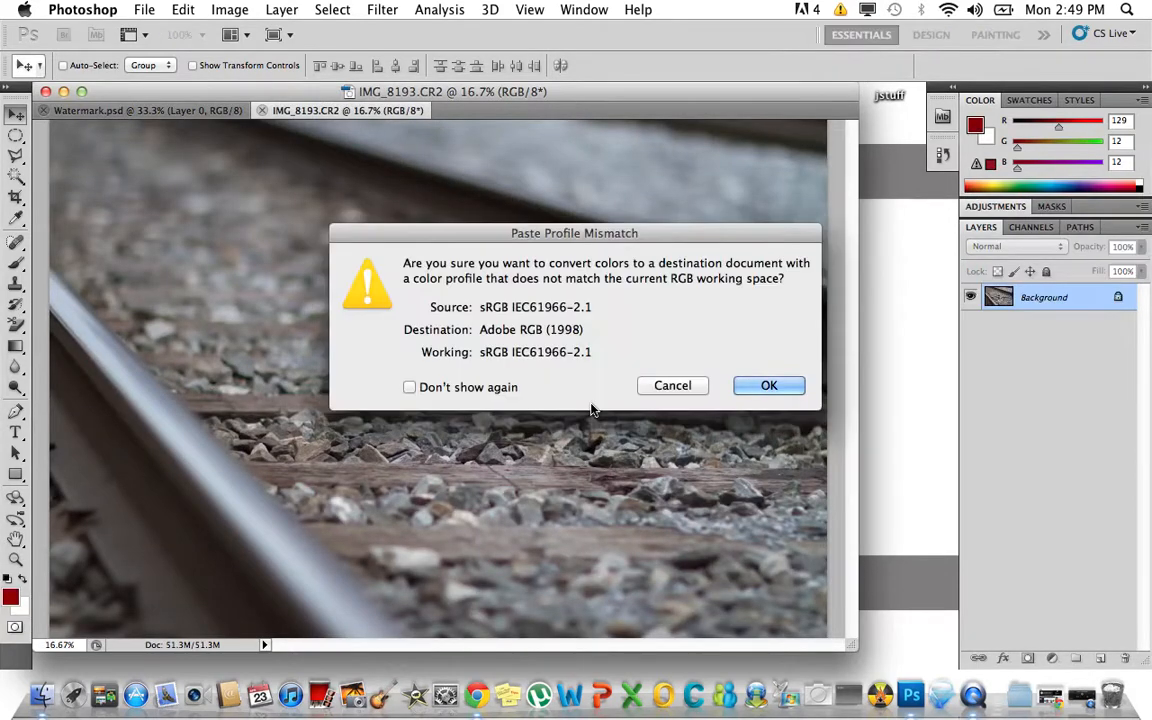
left_click(770, 386)
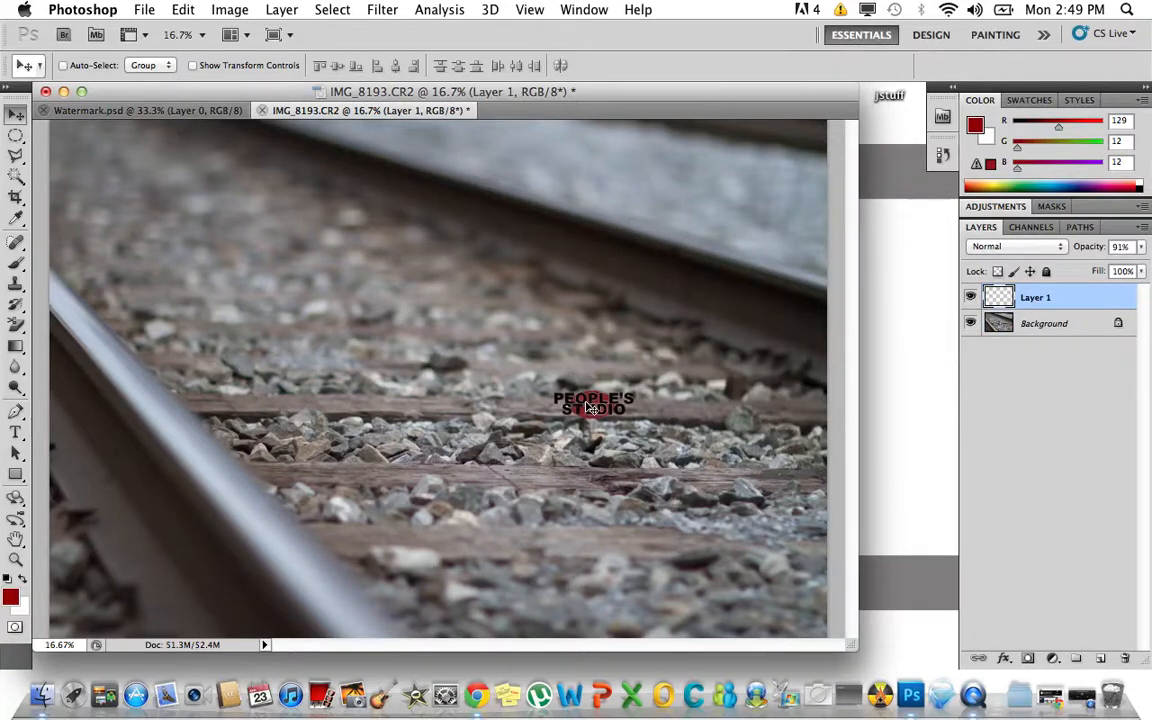
left_click_drag(593, 400, 772, 155)
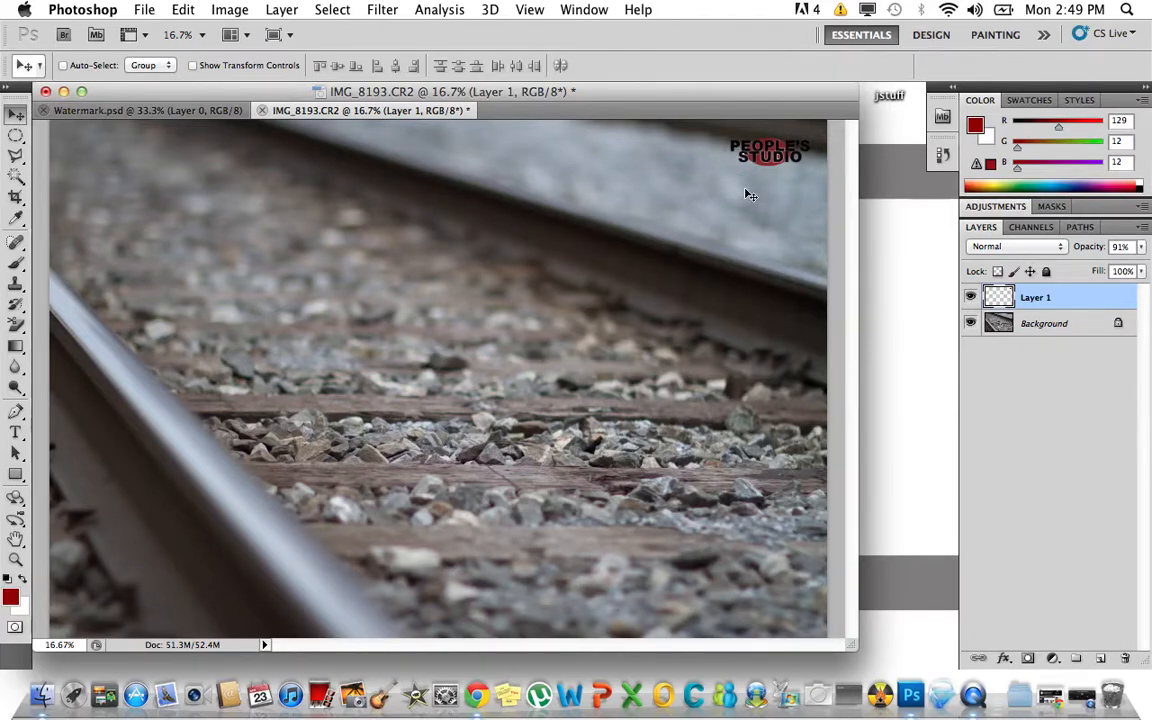
Delete the small logo from the photo and resize the Watermark.psd image to 7 inches wide with constrained proportions
key("BackSpace")
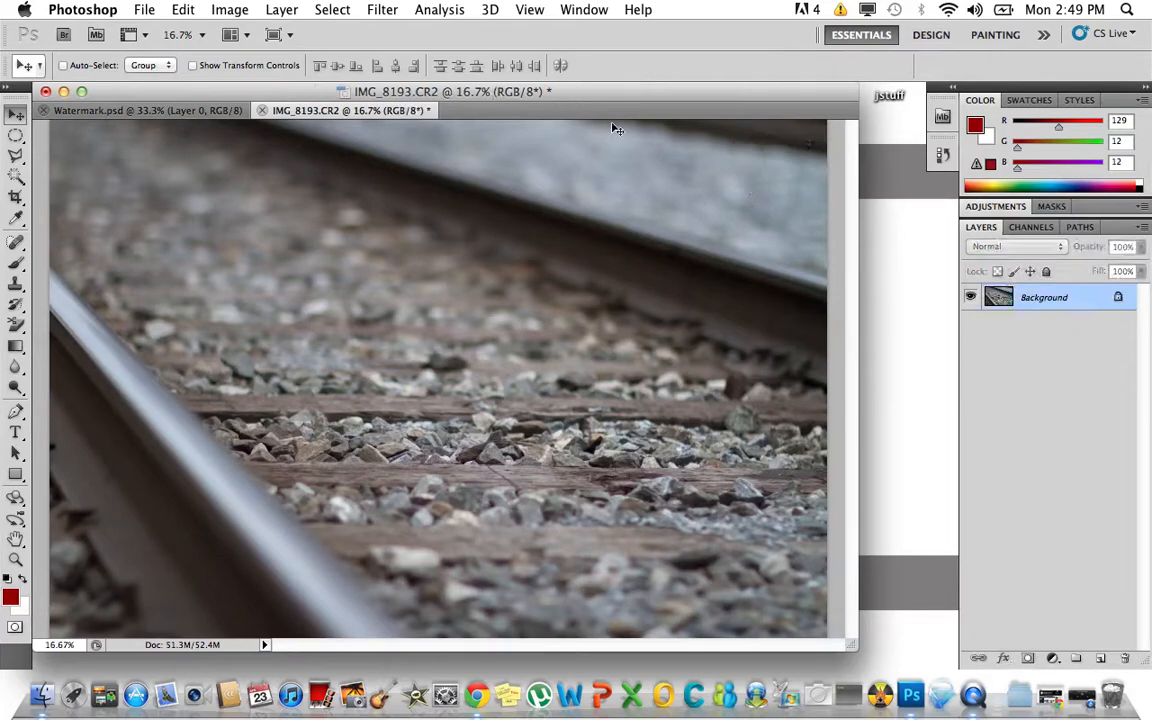
left_click(145, 109)
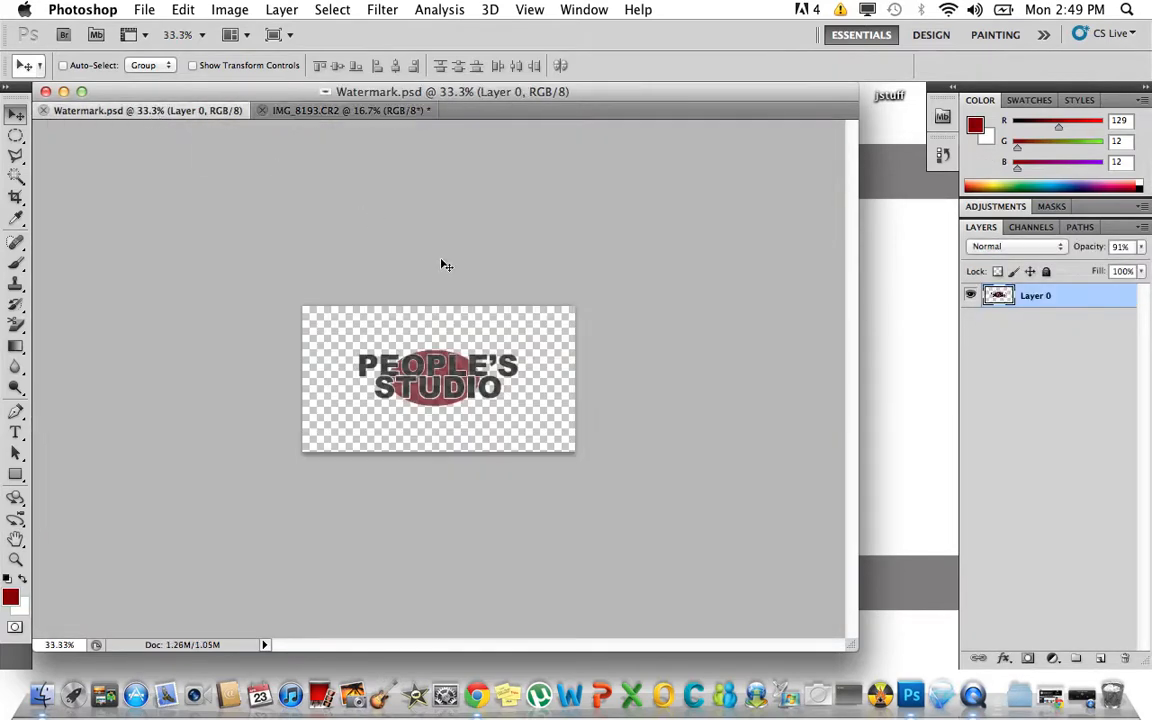
left_click(227, 9)
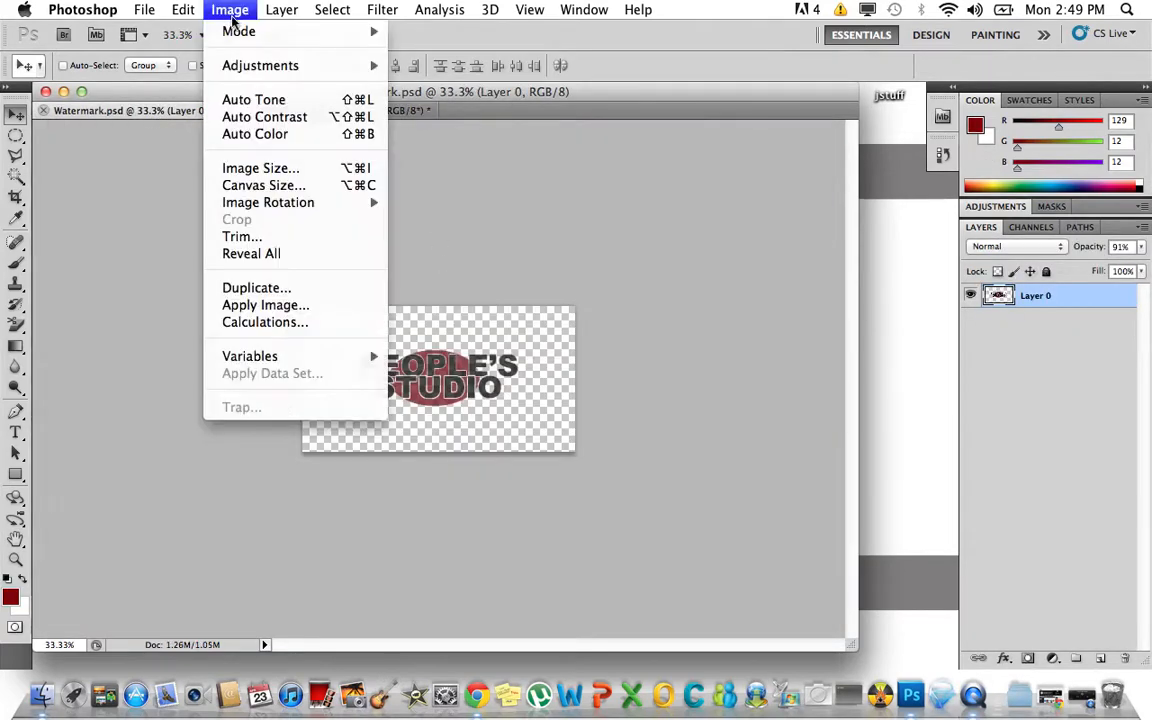
left_click(263, 167)
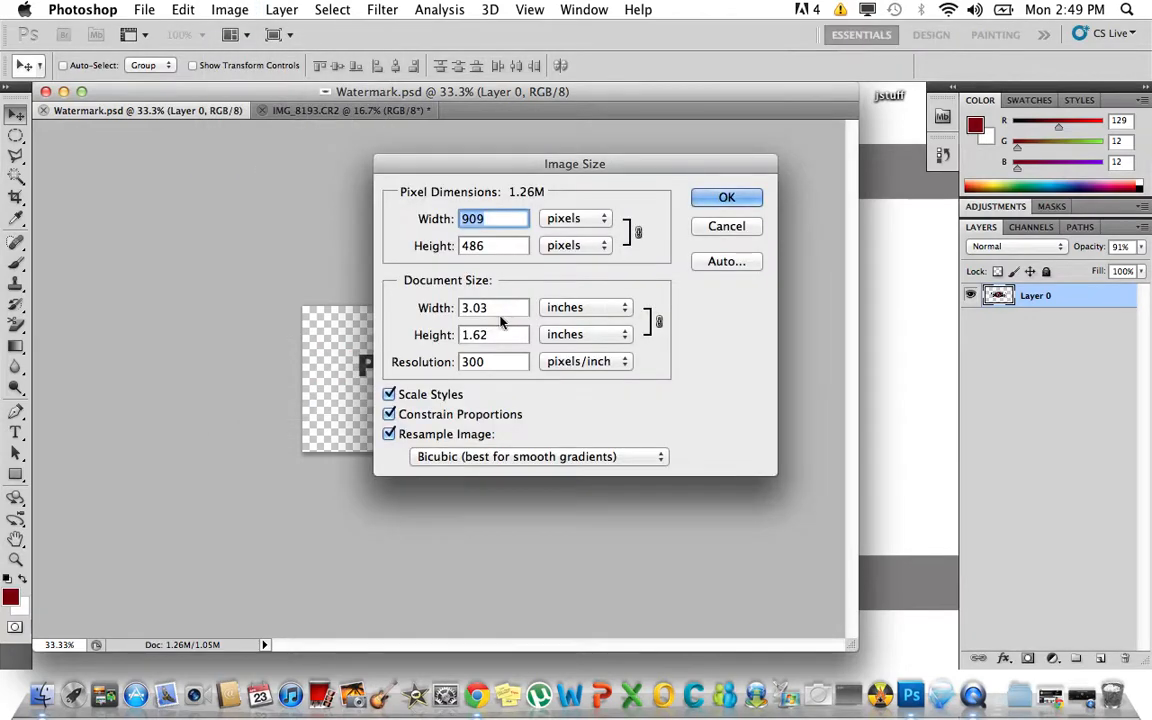
double_click(501, 311)
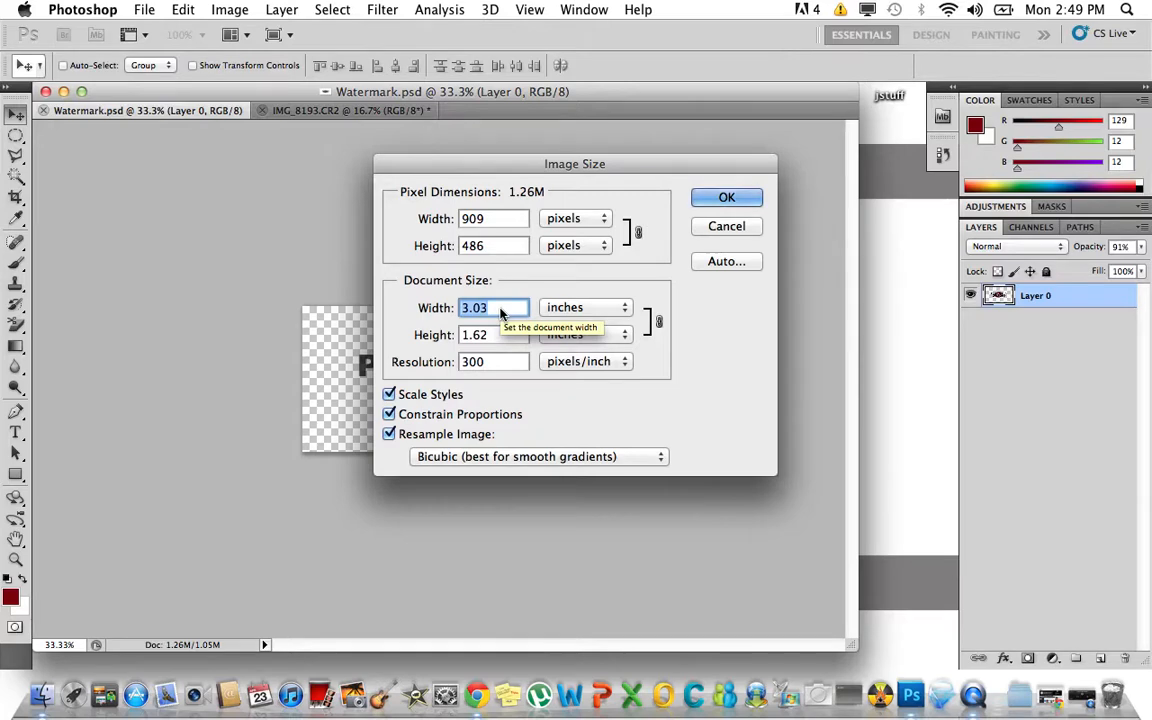
type("7")
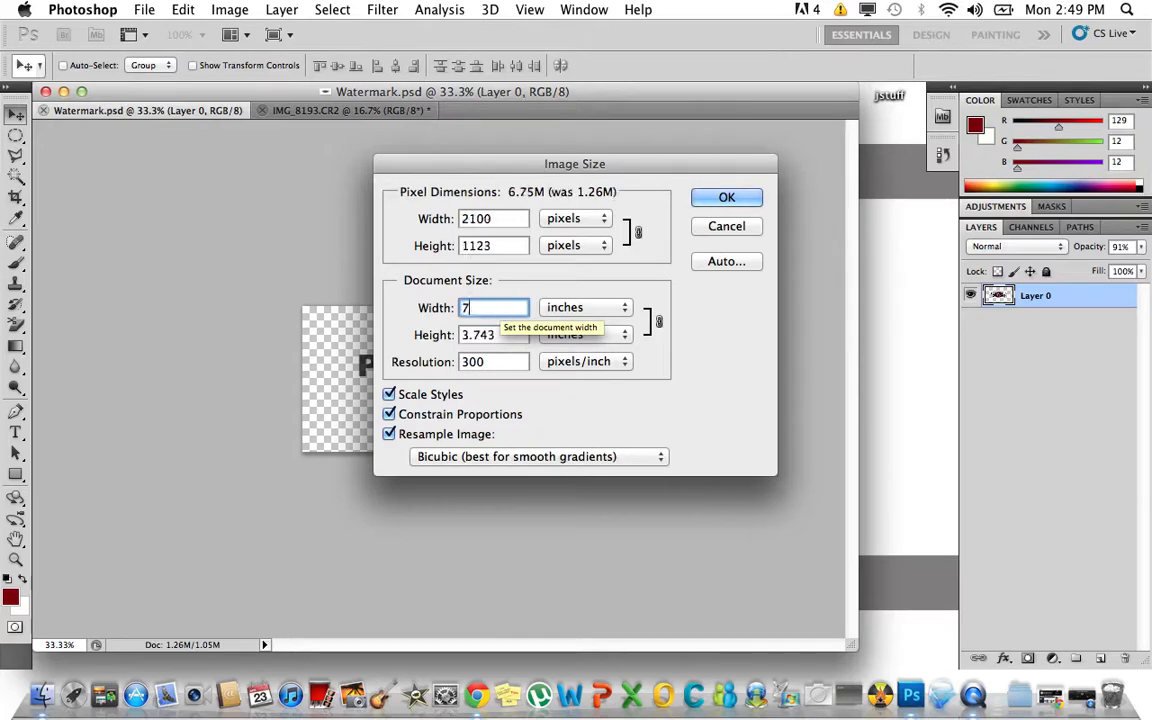
left_click(727, 198)
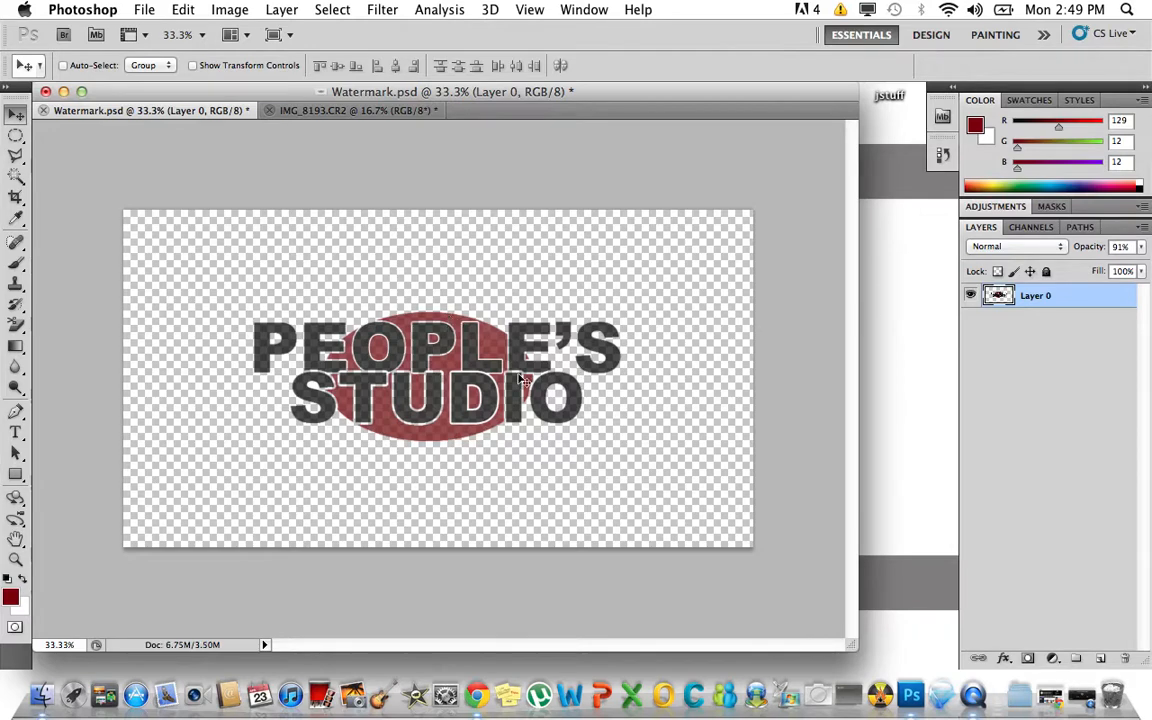
Copy the 7-inch-wide watermark onto the track photo, accepting the color conversion, and position it in the photo's upper-right corner
left_click_drag(519, 380, 448, 220)
left_click(745, 386)
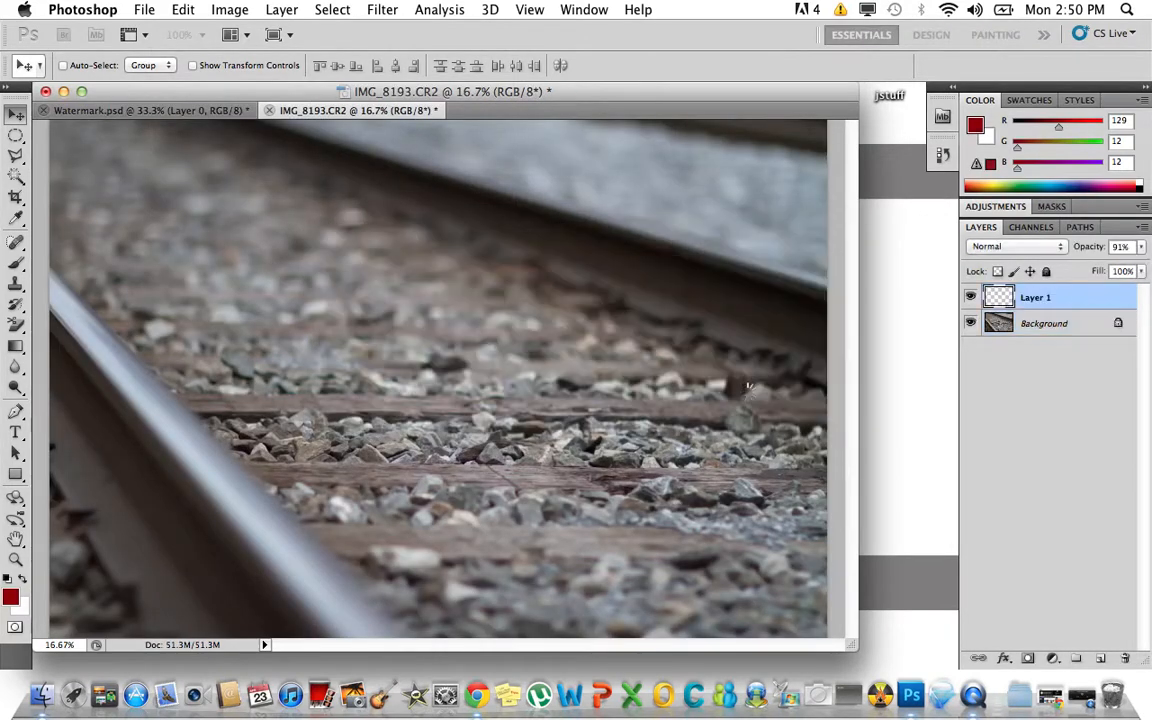
left_click_drag(445, 240, 737, 185)
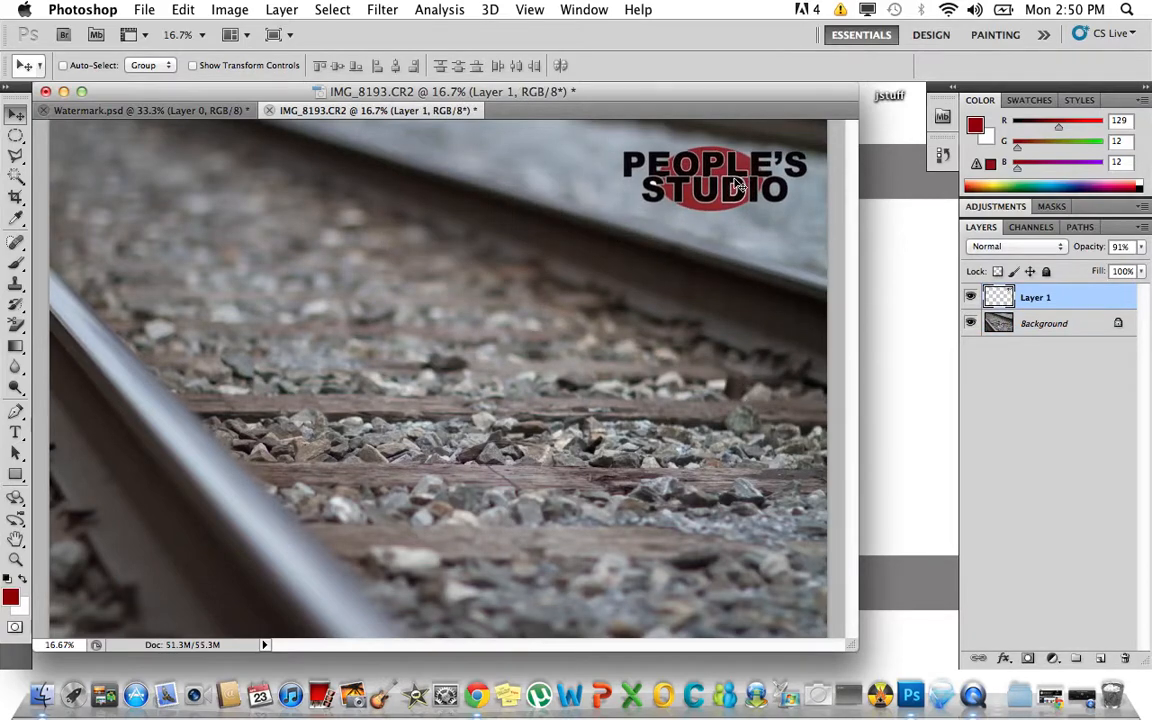
Try a 35% opacity on the photo's logo layer in its blending options and cancel the change
double_click(1075, 306)
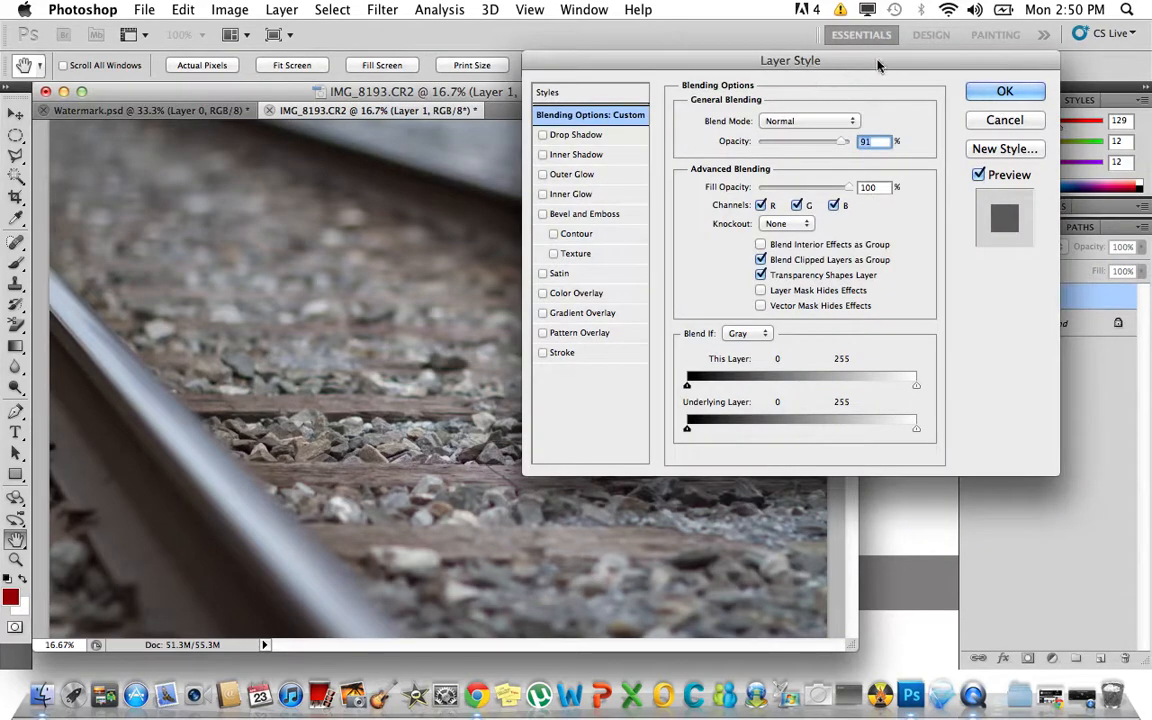
left_click_drag(875, 64, 962, 289)
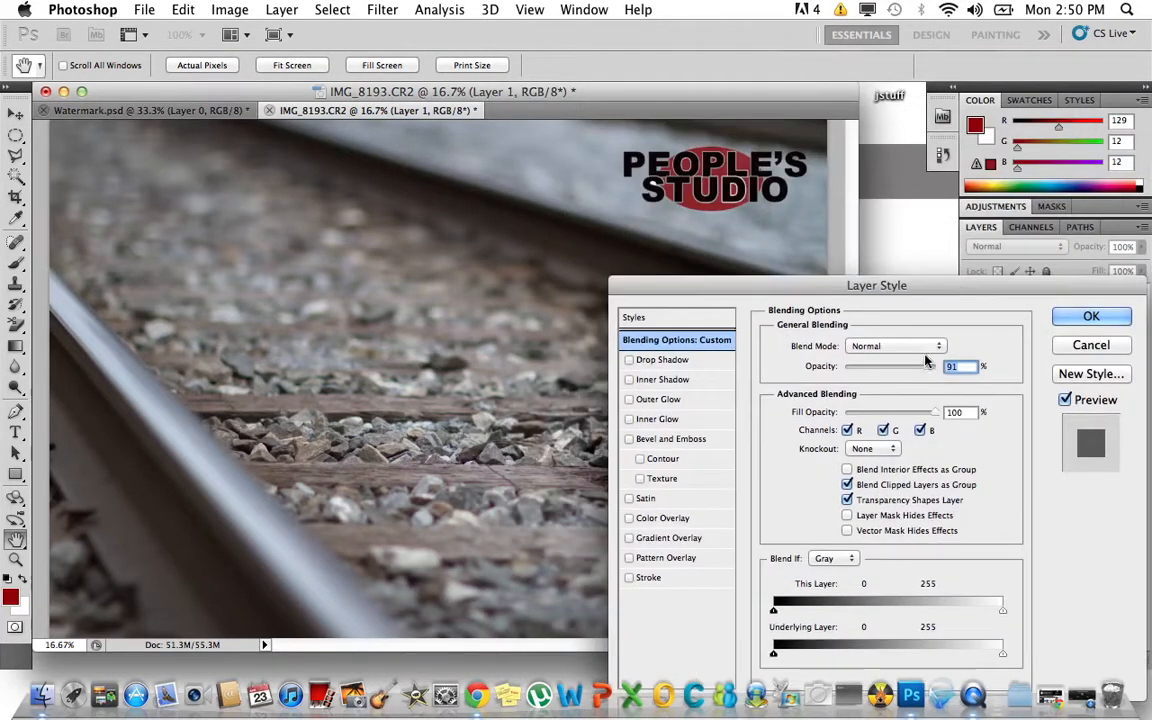
left_click_drag(929, 367, 876, 367)
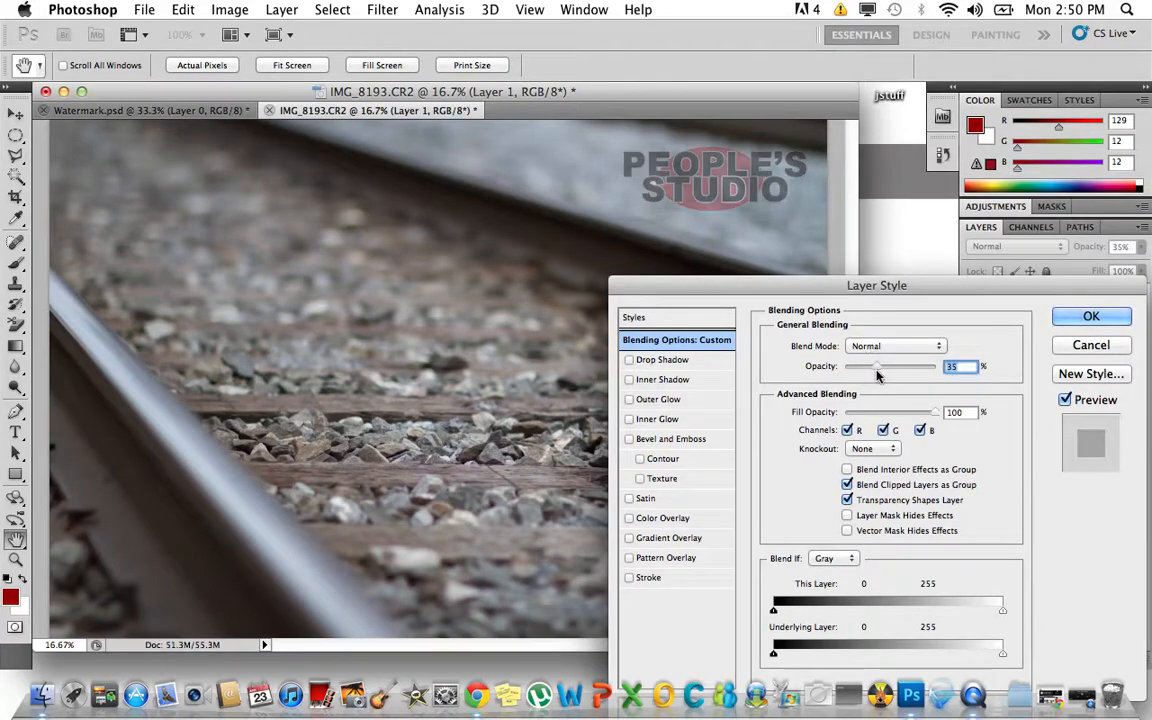
left_click(1095, 344)
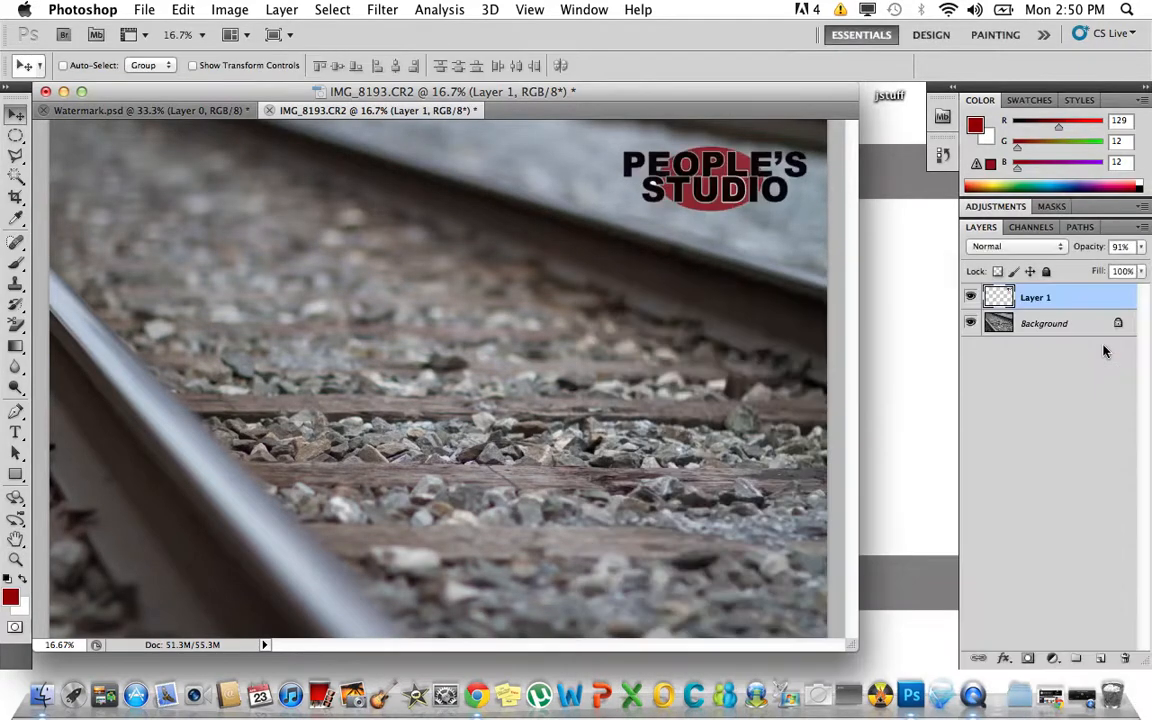
Delete the logo layer from the photo and resize the Watermark.psd image to 10 inches wide with constrained proportions
key("Delete")
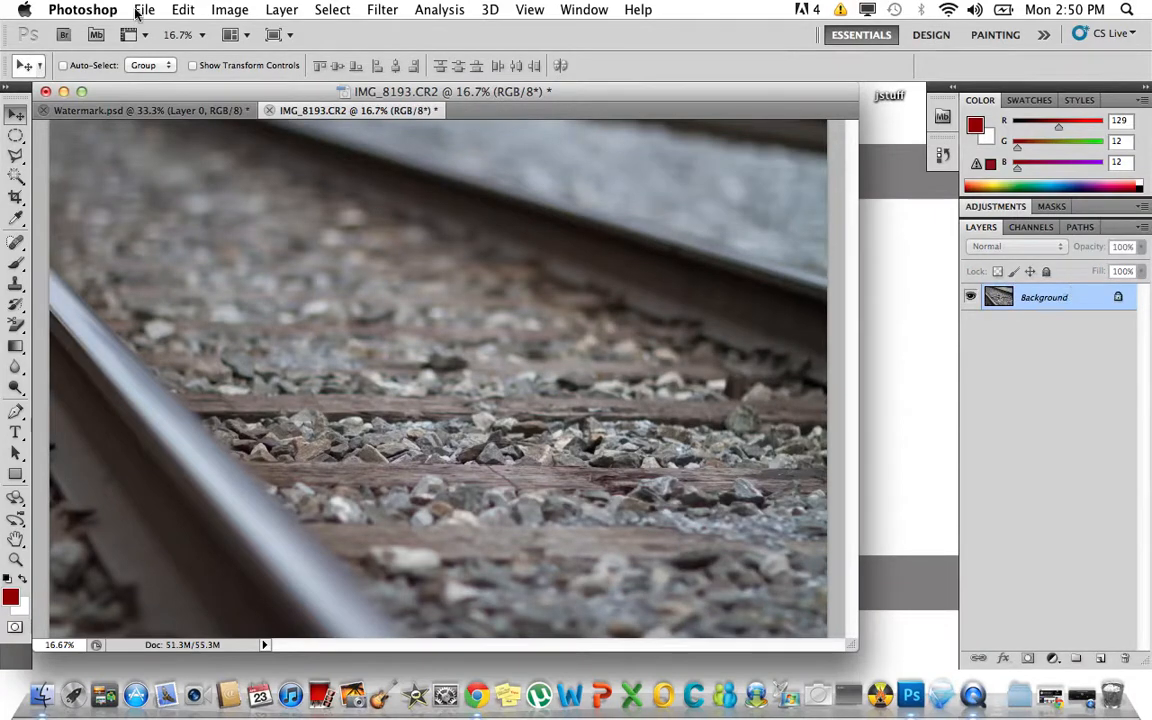
left_click(127, 110)
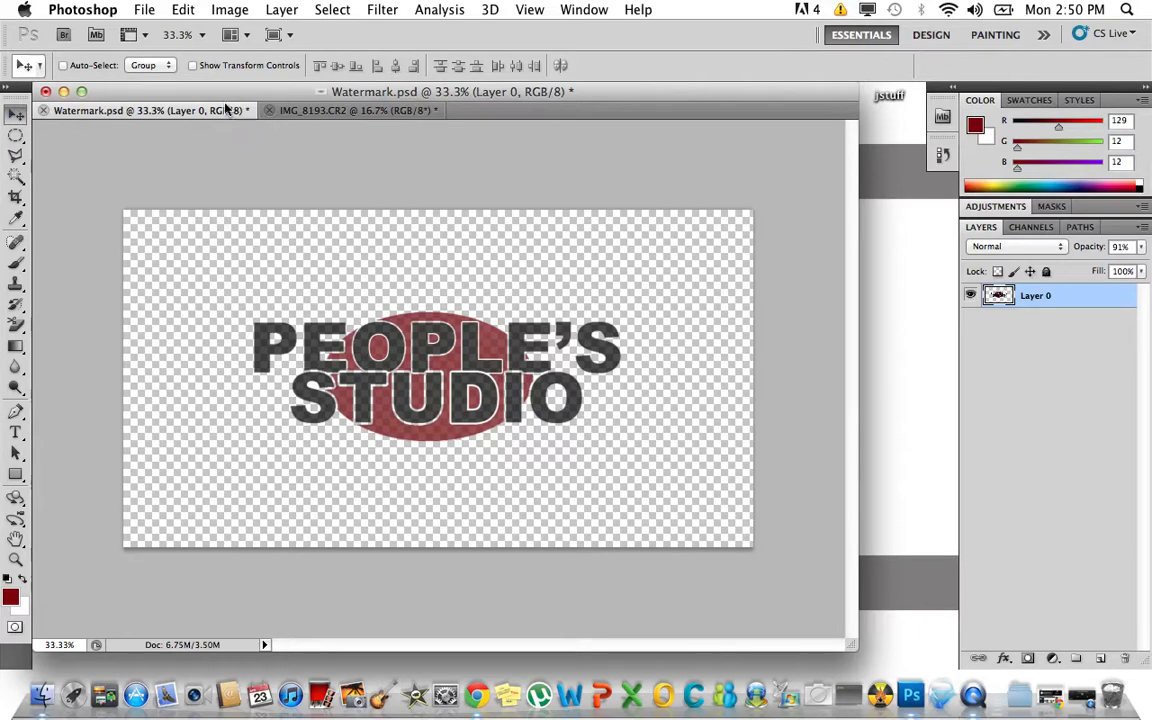
left_click(358, 110)
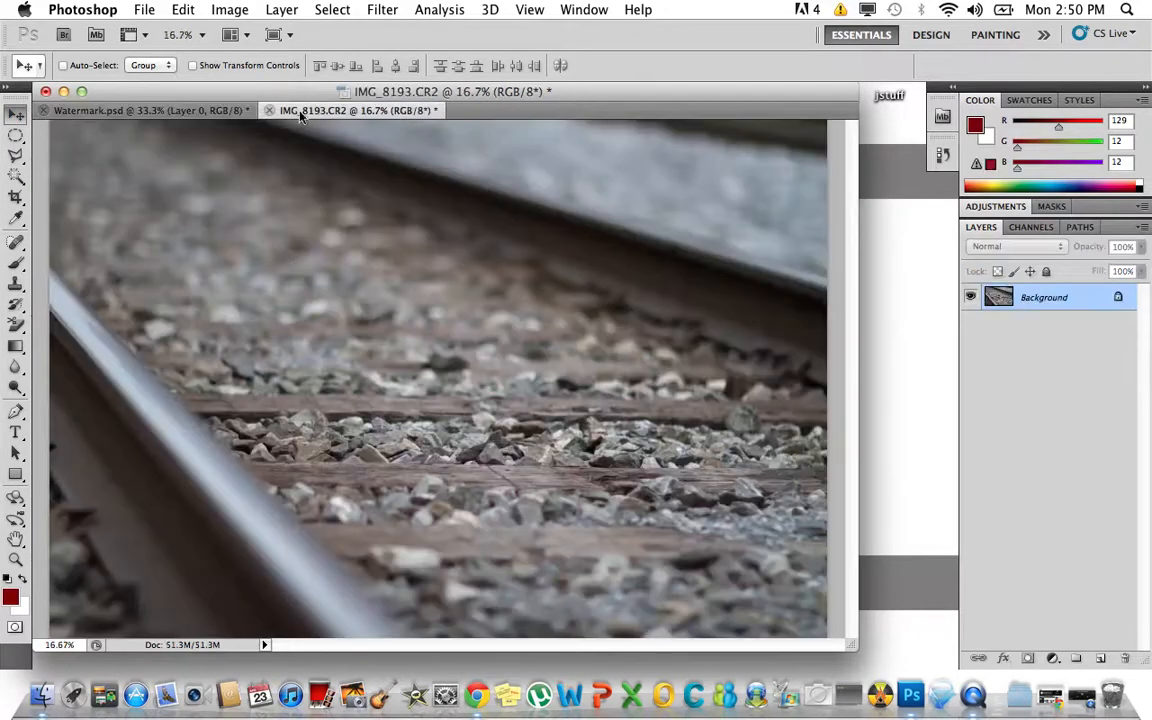
left_click(185, 111)
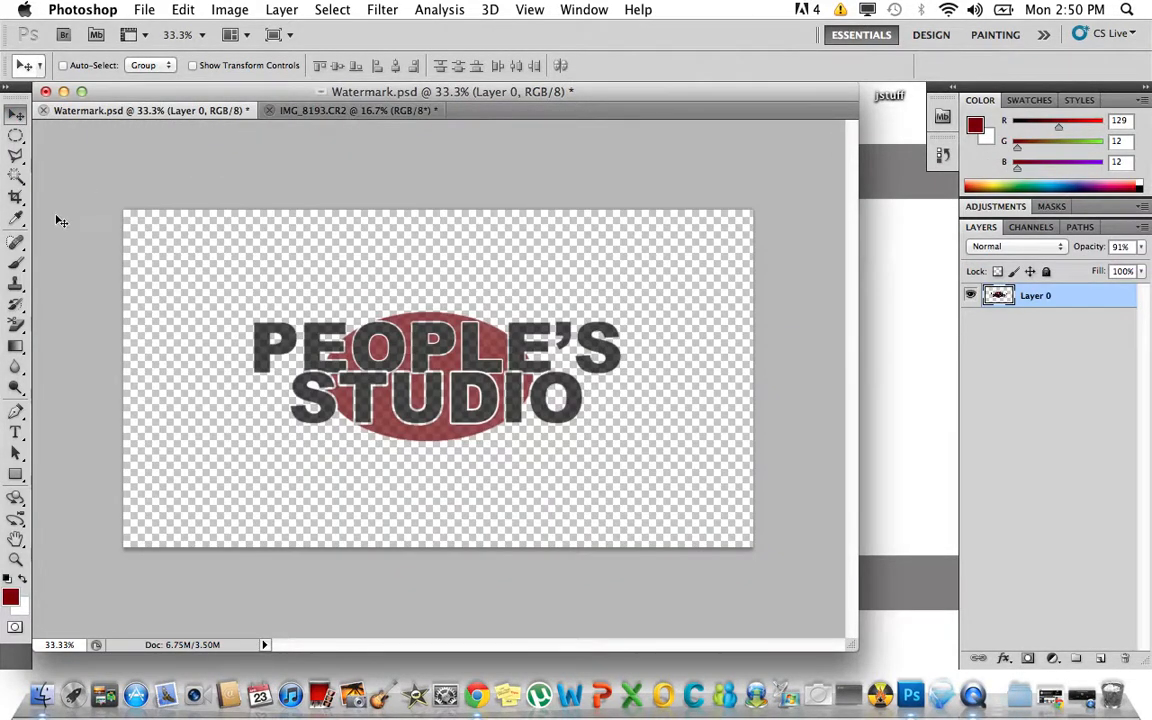
left_click(226, 9)
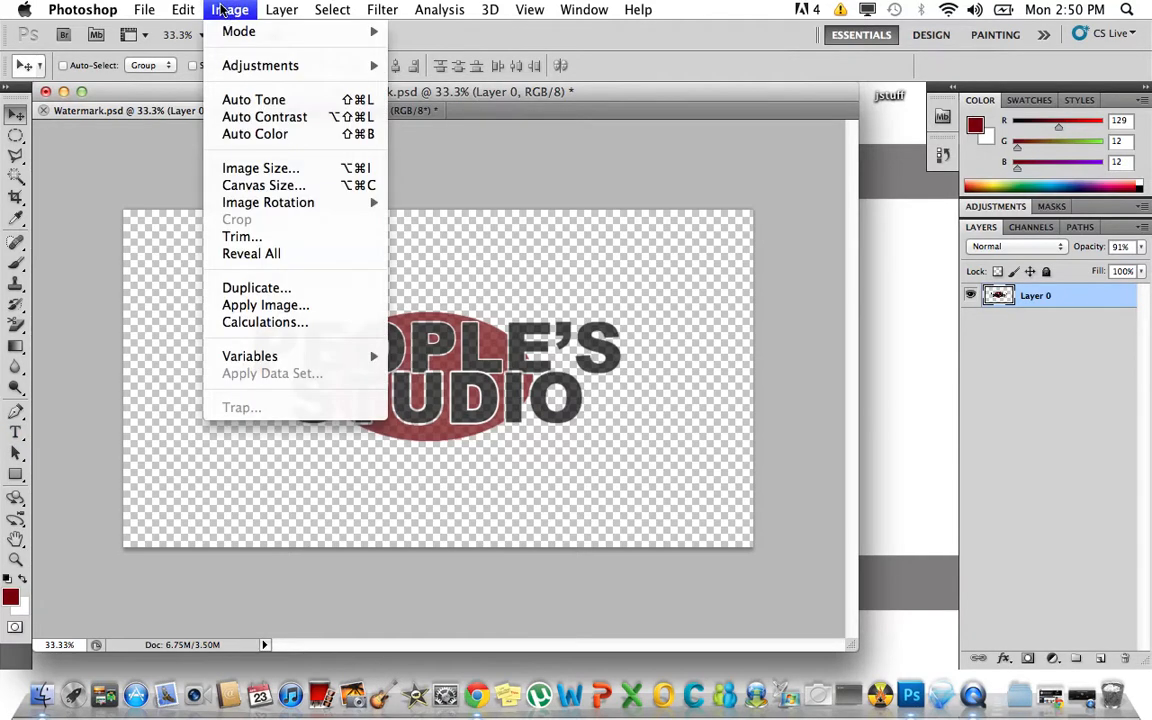
left_click(263, 169)
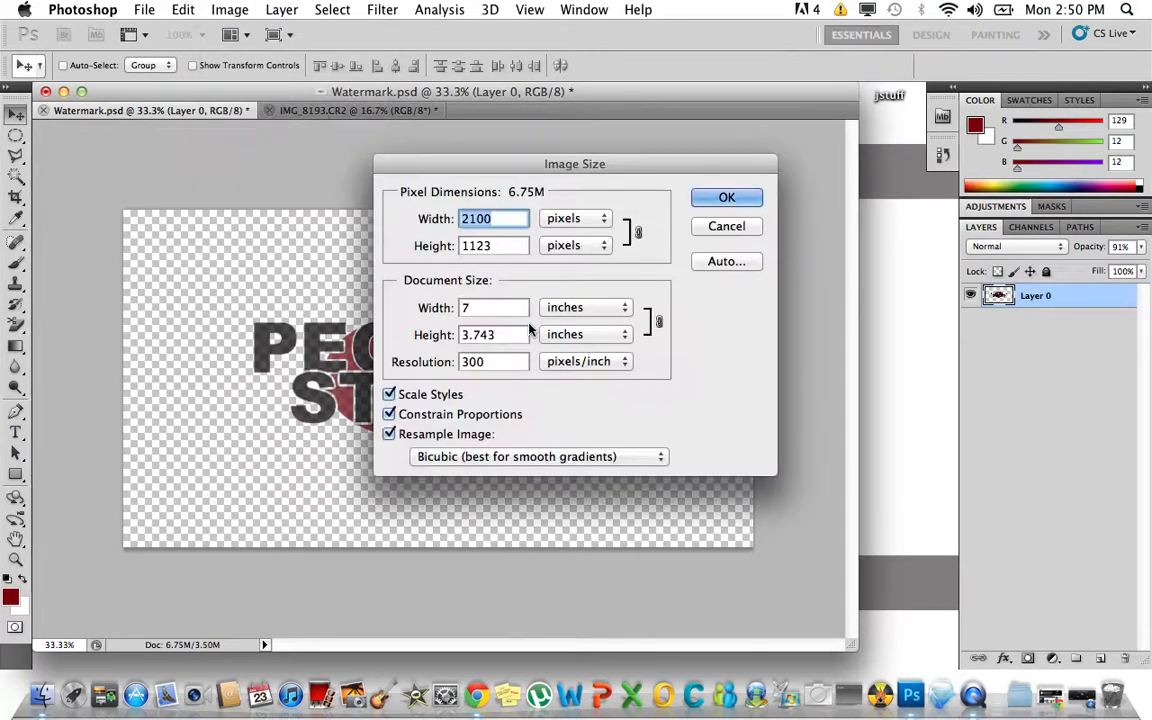
double_click(501, 307)
type("10")
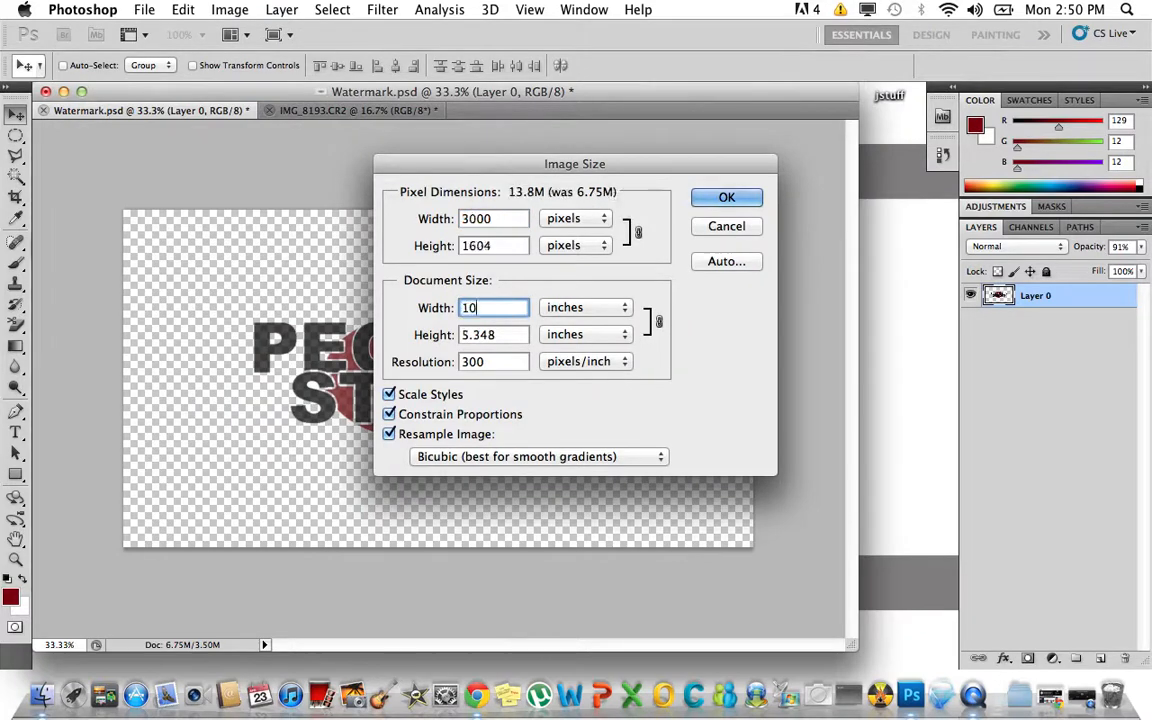
key("Return")
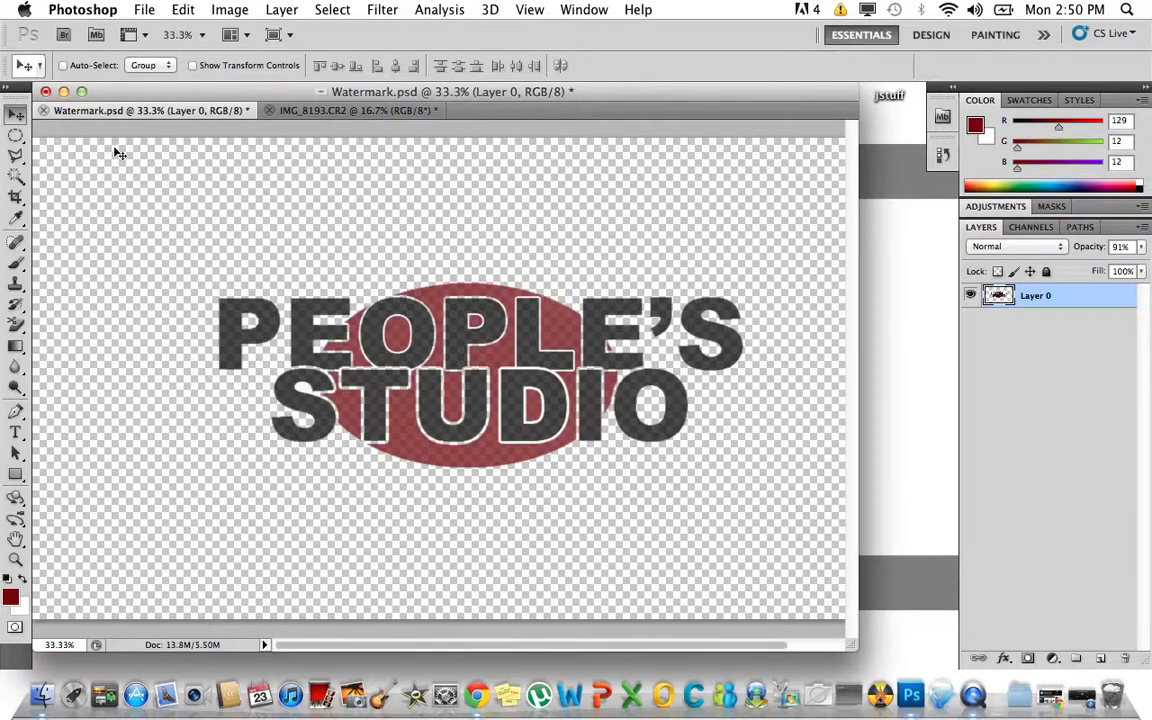
Try the 10-inch-wide watermark in the photo's lower-right corner, accepting the color conversion, and undo its placement
left_click_drag(450, 339, 355, 334)
key("Return")
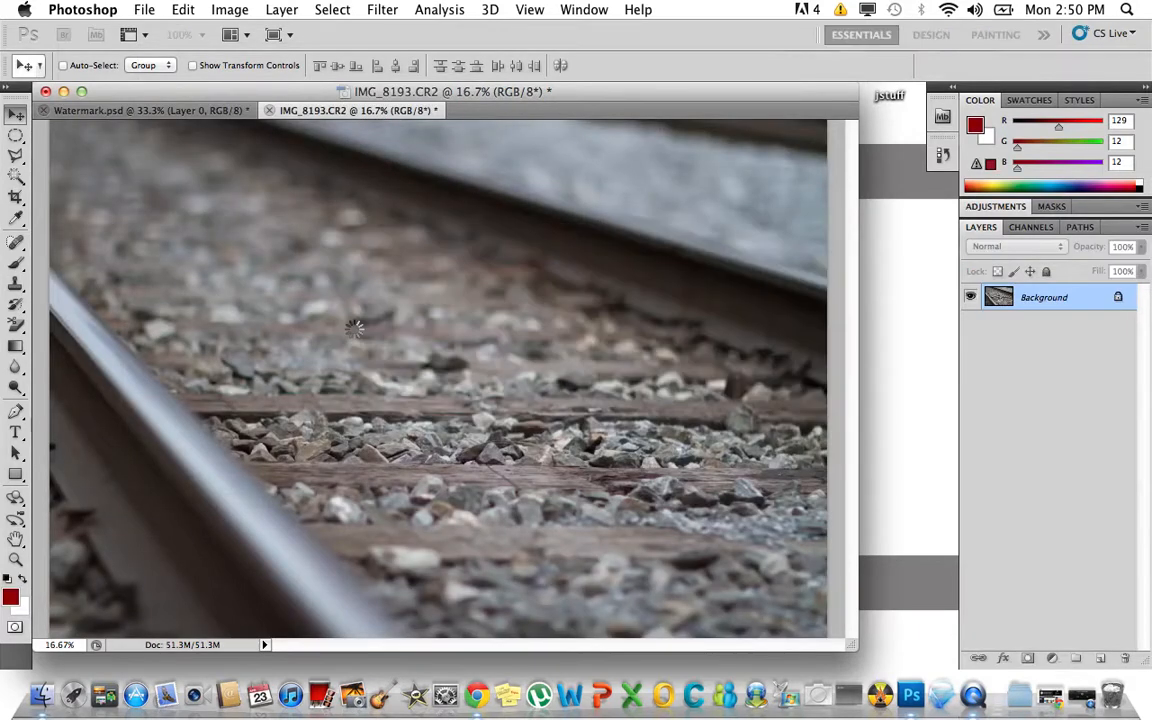
left_click_drag(383, 341, 671, 573)
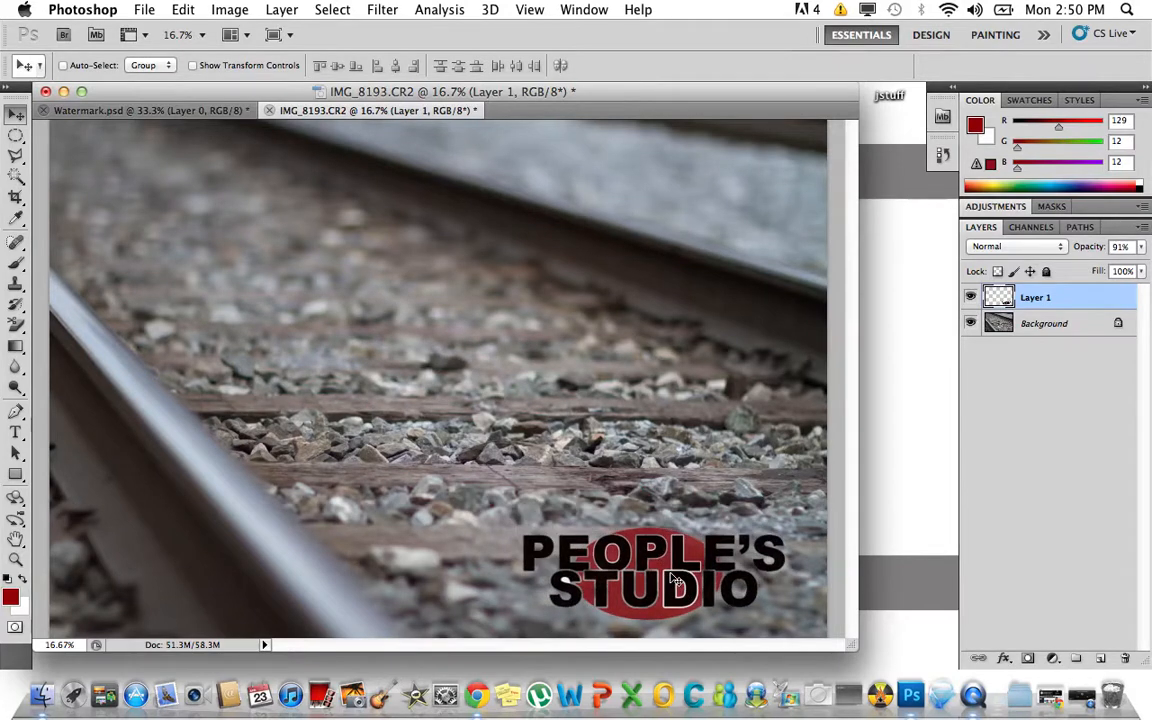
key("super+z")
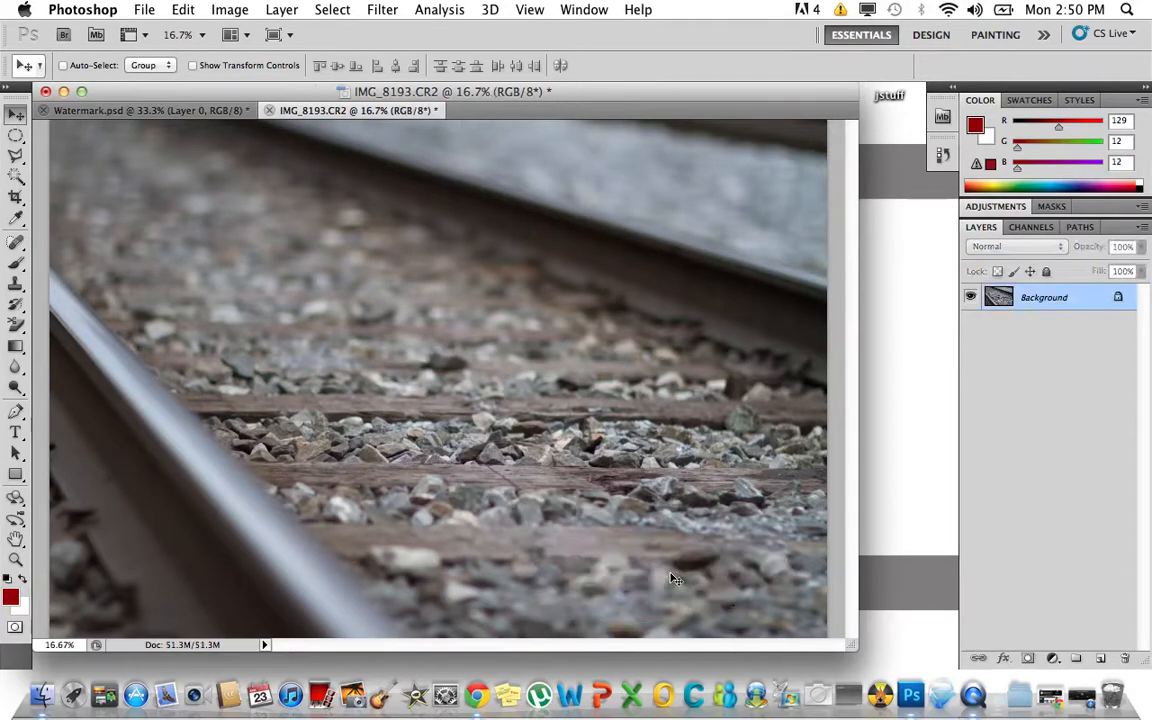
Close Watermark.psd without saving its size changes
left_click(158, 112)
left_click(43, 111)
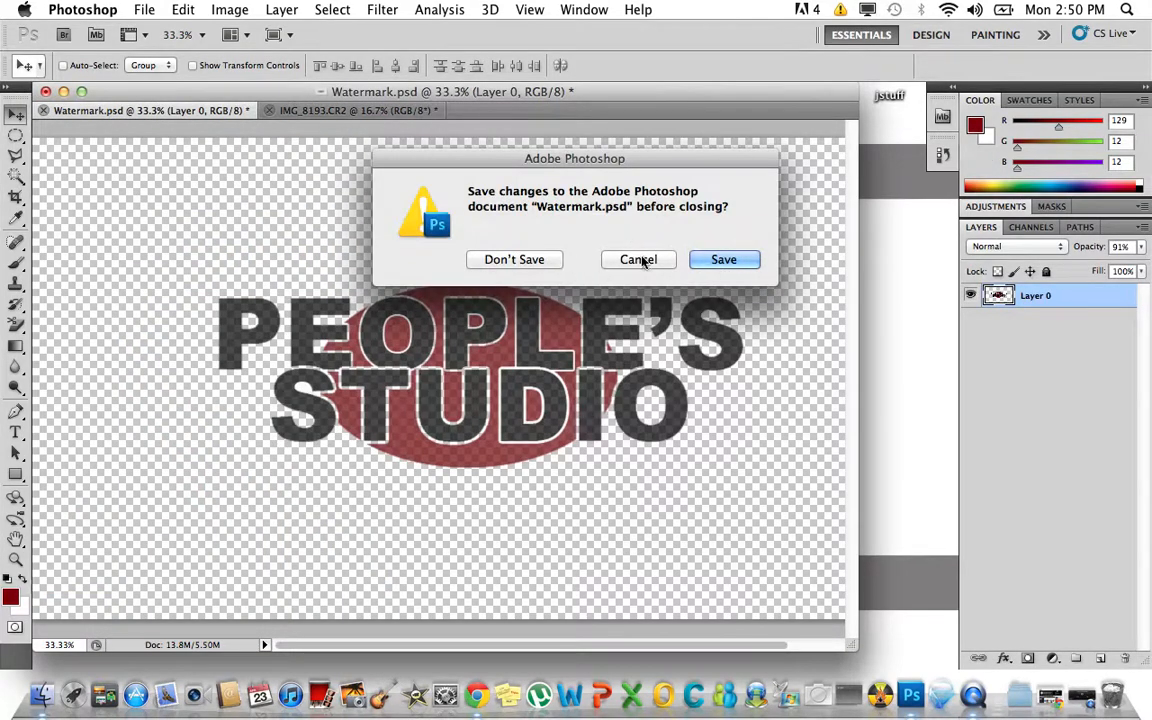
left_click(540, 261)
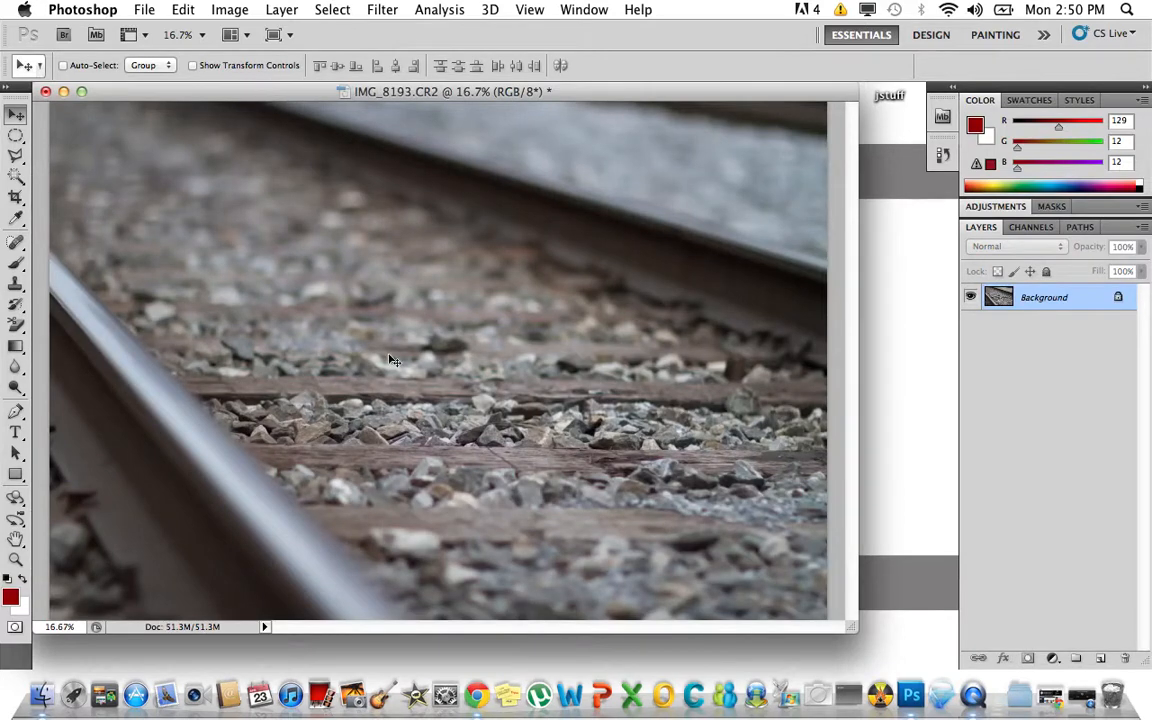
Place Watermark.psd from the Tutorials folder into the IMG_8193.CR2 photo
left_click(147, 10)
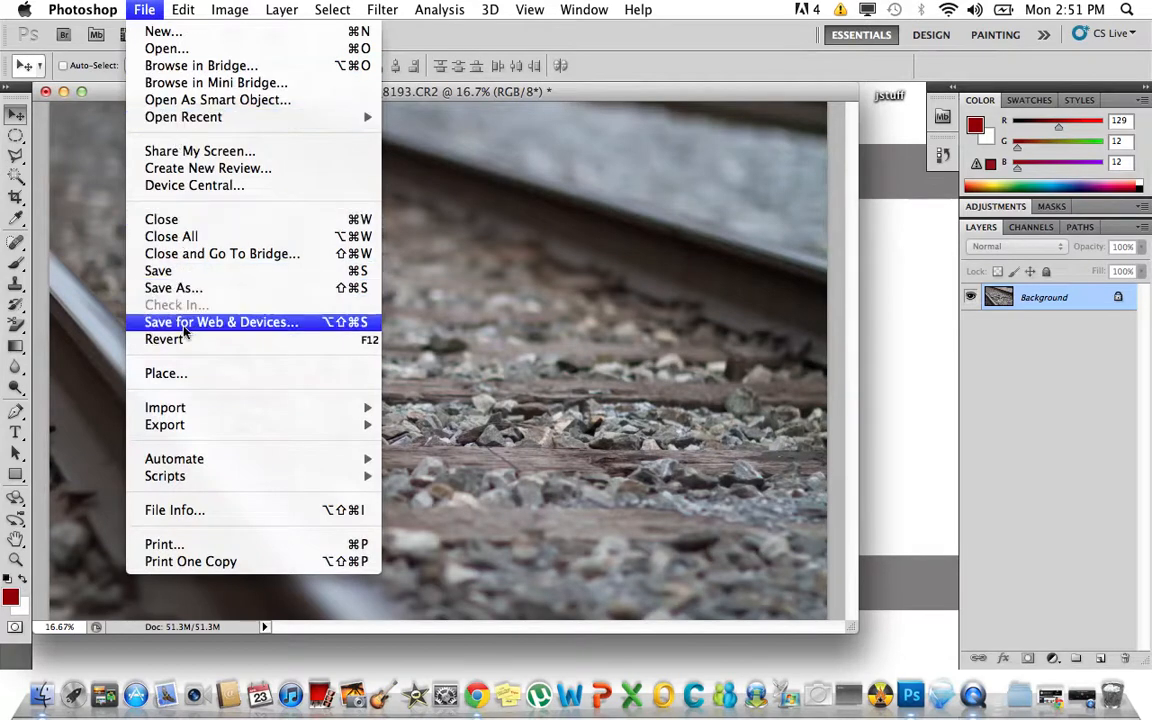
left_click(185, 373)
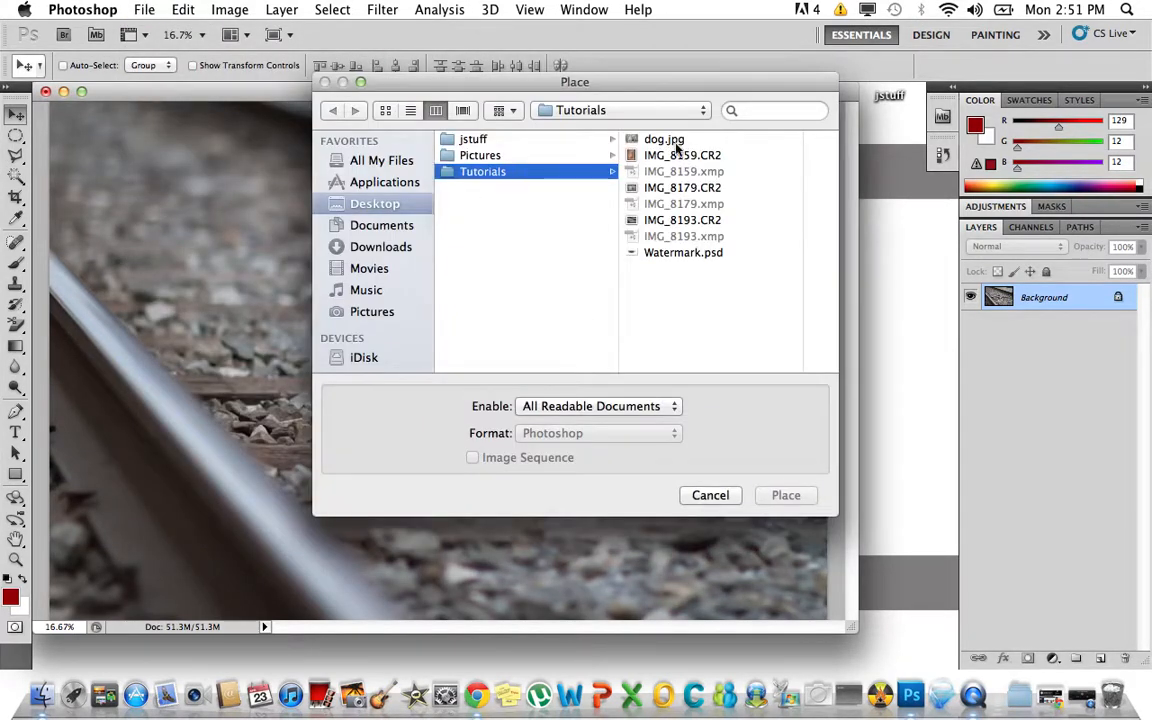
left_click(688, 255)
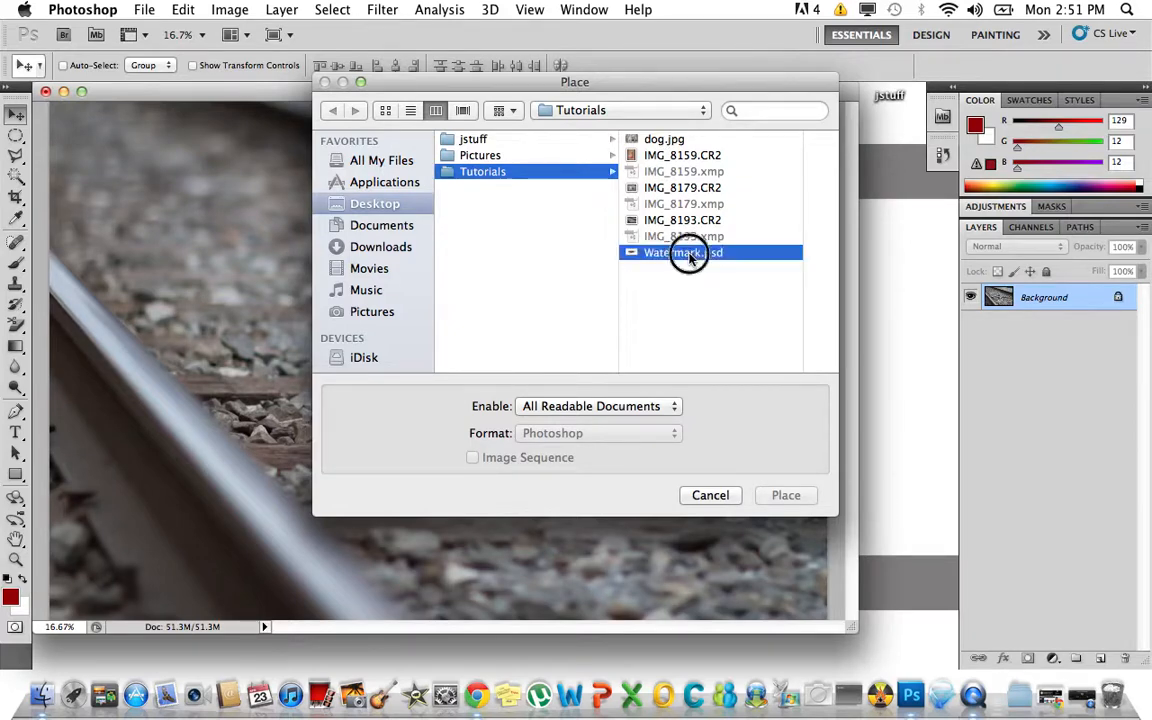
key("Return")
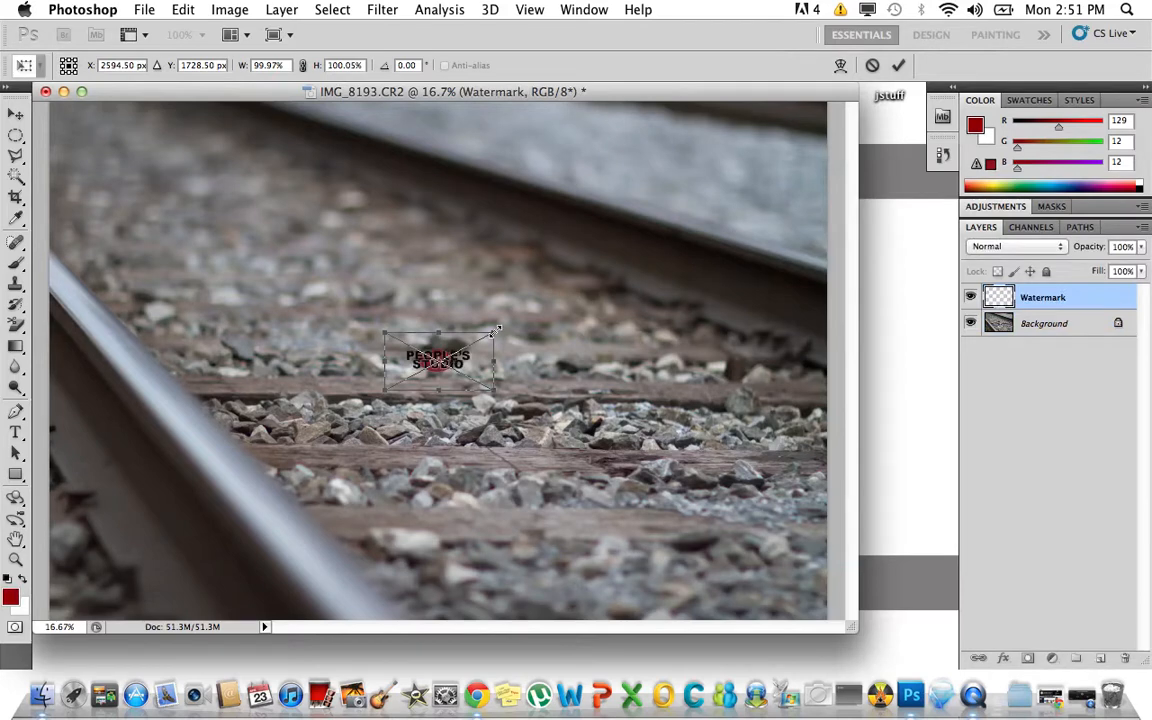
Try scaling the placed watermark up and down and moving it around the photo, and discard the placement
left_click_drag(497, 329, 771, 122)
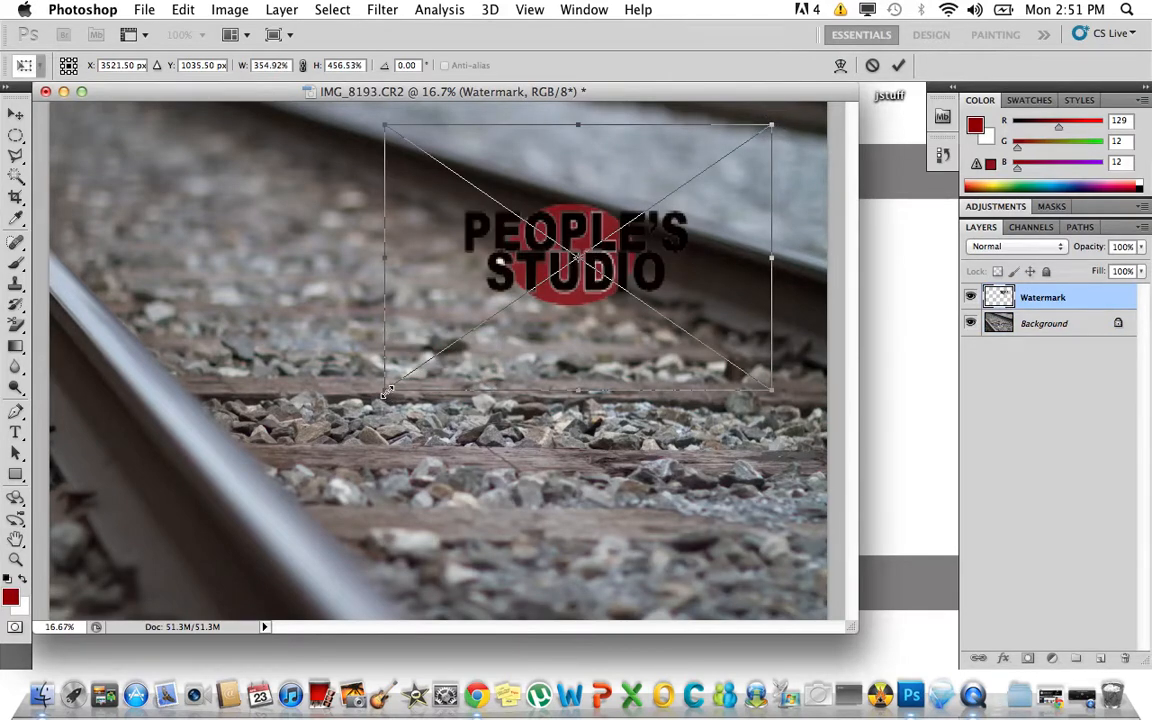
left_click_drag(386, 392, 541, 306)
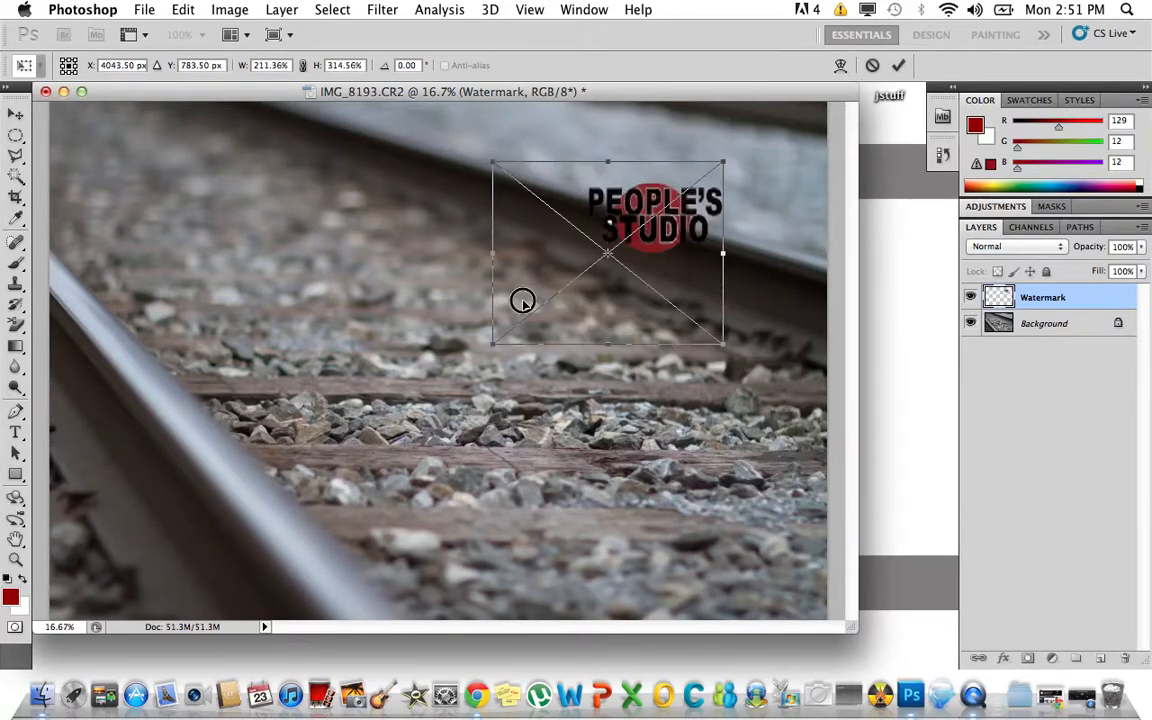
left_click_drag(655, 208, 305, 423)
left_click_drag(304, 343, 307, 398)
key("Return")
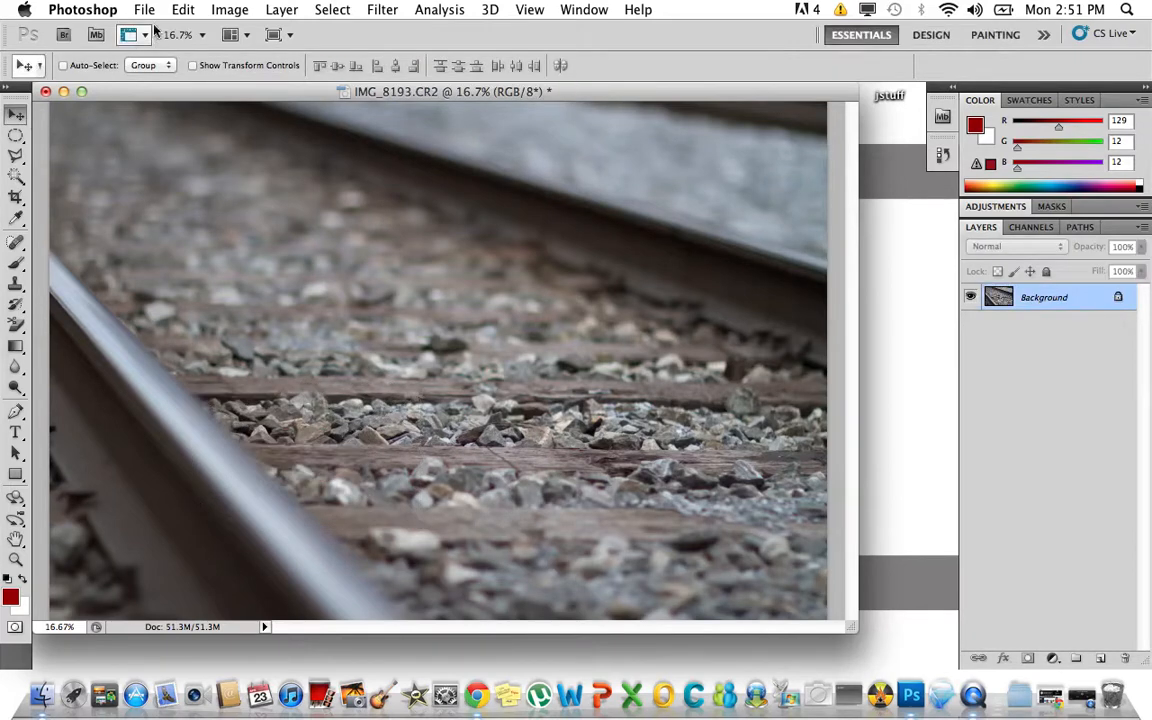
Reopen Watermark.psd from the recently used files
left_click(146, 12)
mouse_move(220, 117)
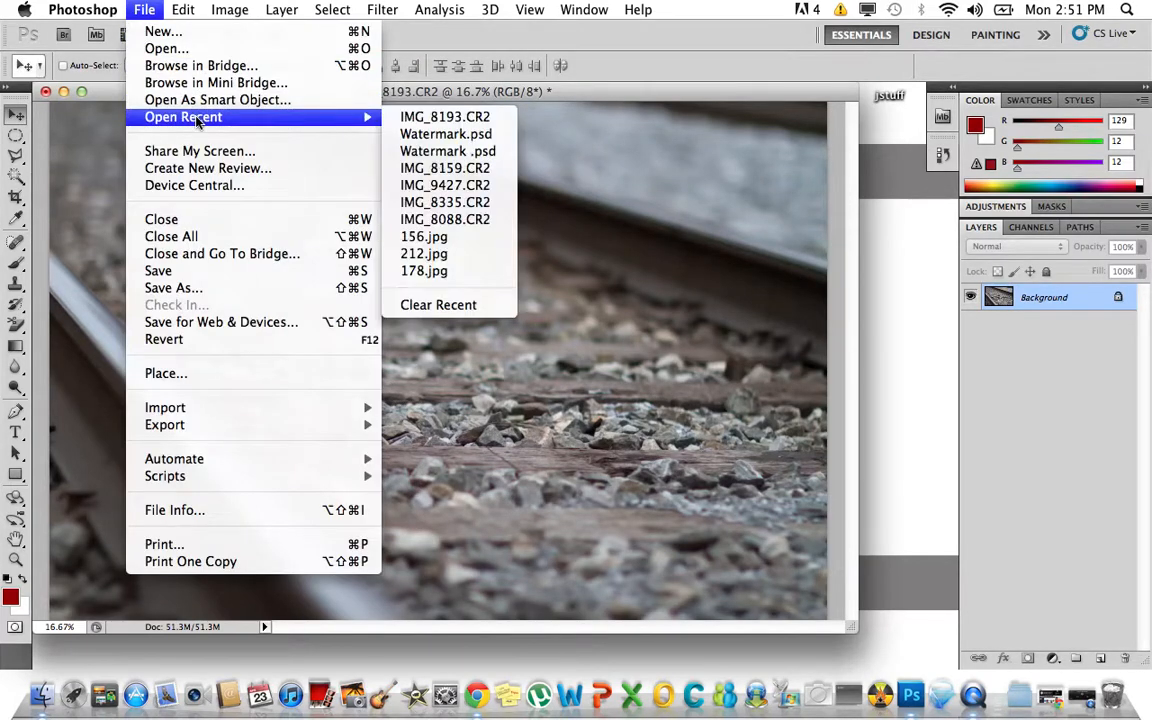
left_click(463, 135)
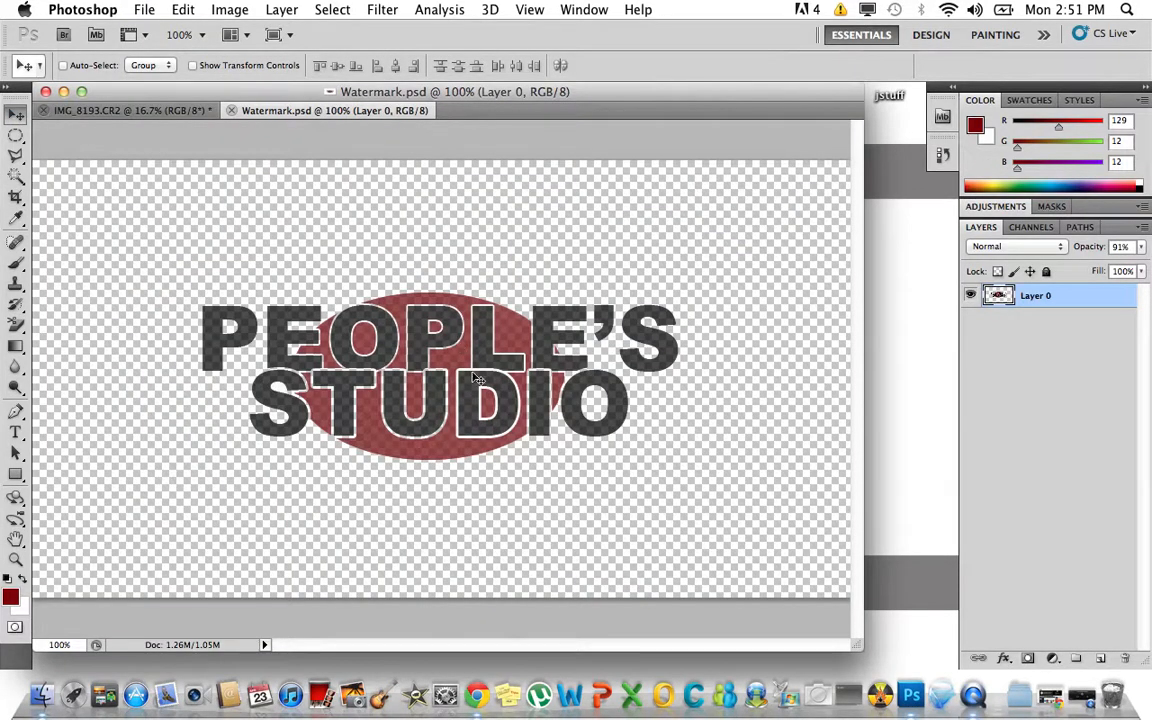
Copy the logo layer into the IMG_8193.CR2 photo, accepting the color conversion, and position it in the photo's upper-right corner
left_click_drag(428, 338, 478, 399)
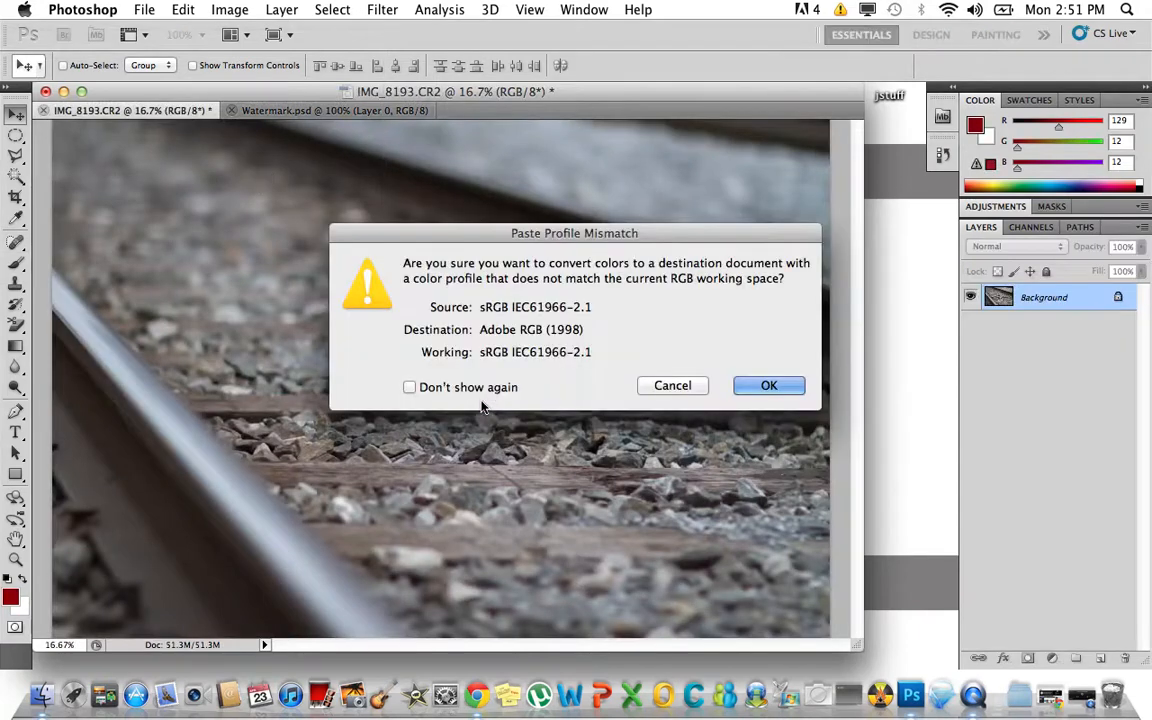
left_click(765, 386)
left_click_drag(483, 408, 772, 171)
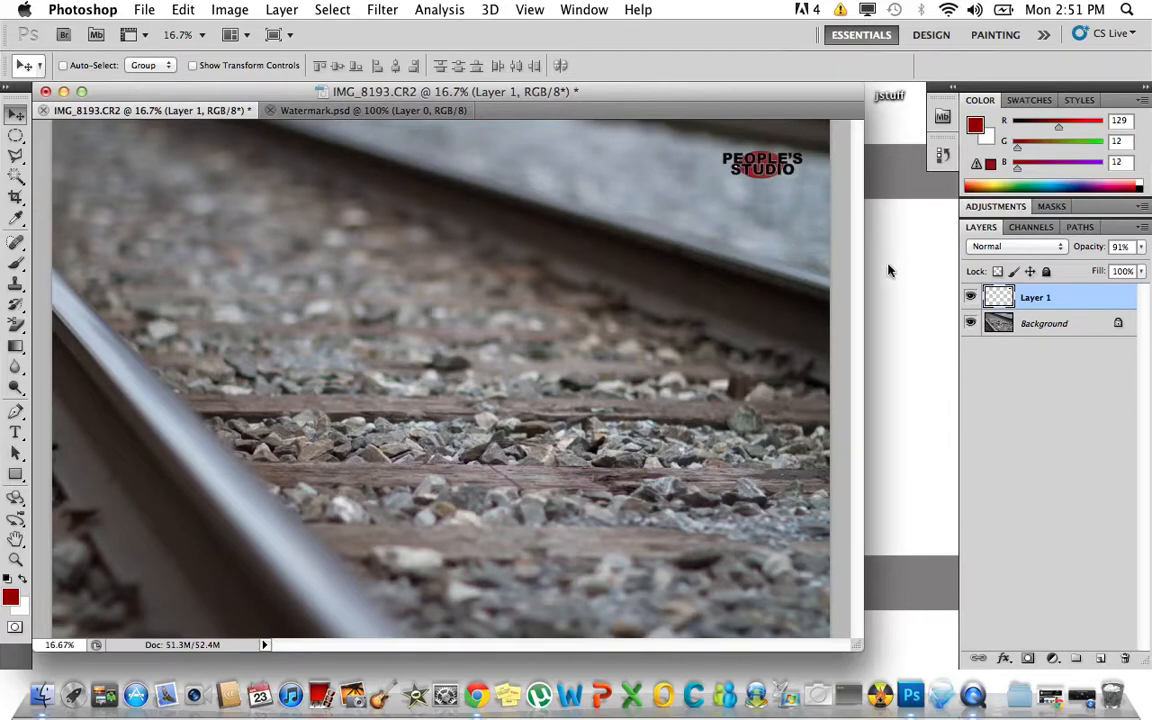
left_click(1081, 701)
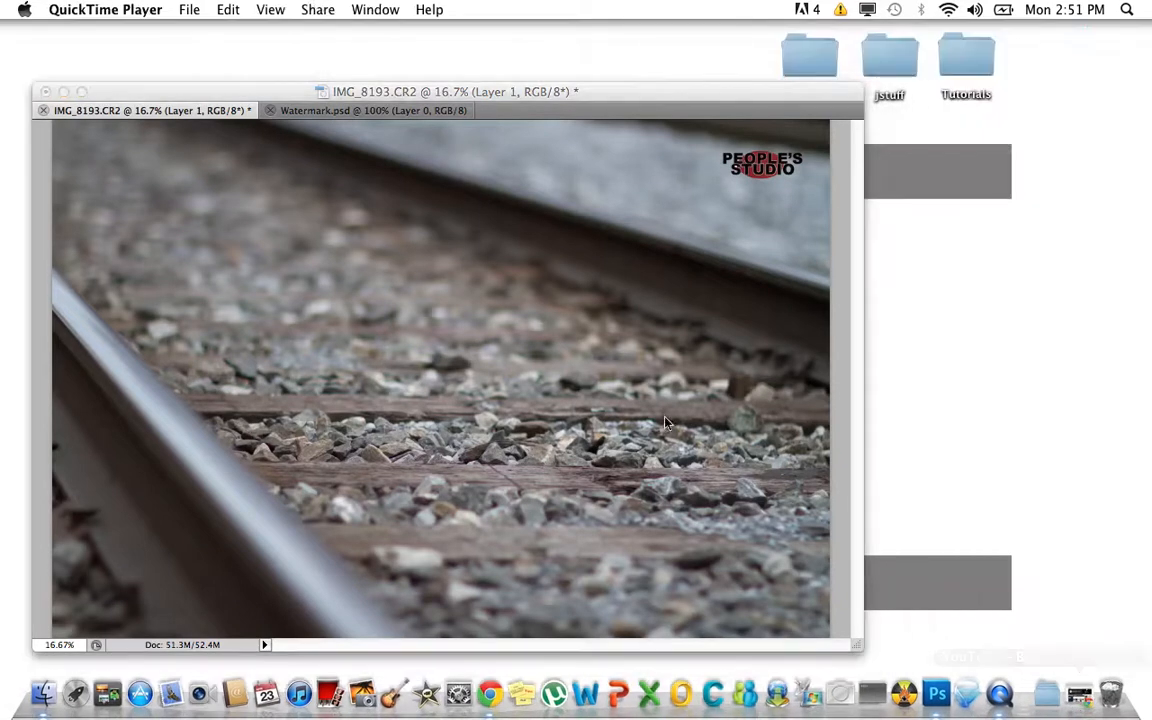